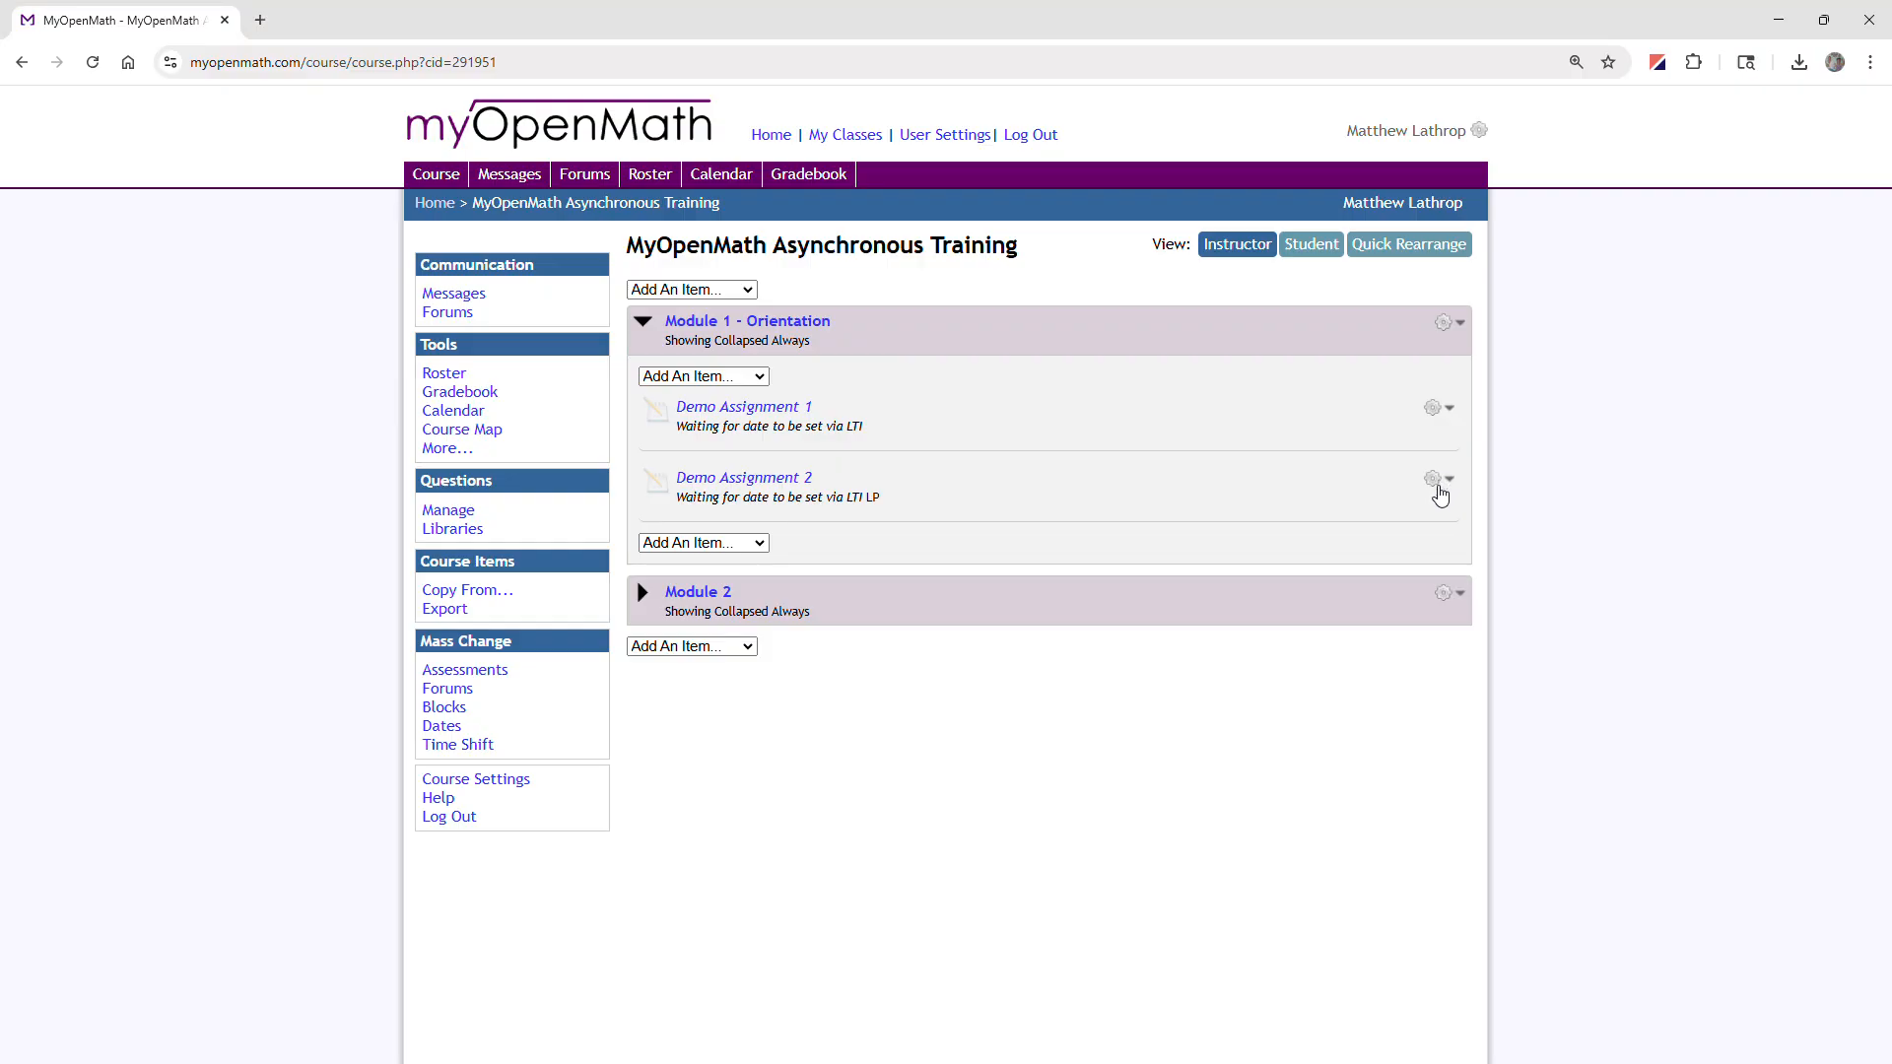
# Step: Open the questions page of Demo Assignment 2 and bring up the library selection for potential questions
pyautogui.click(1440, 487)
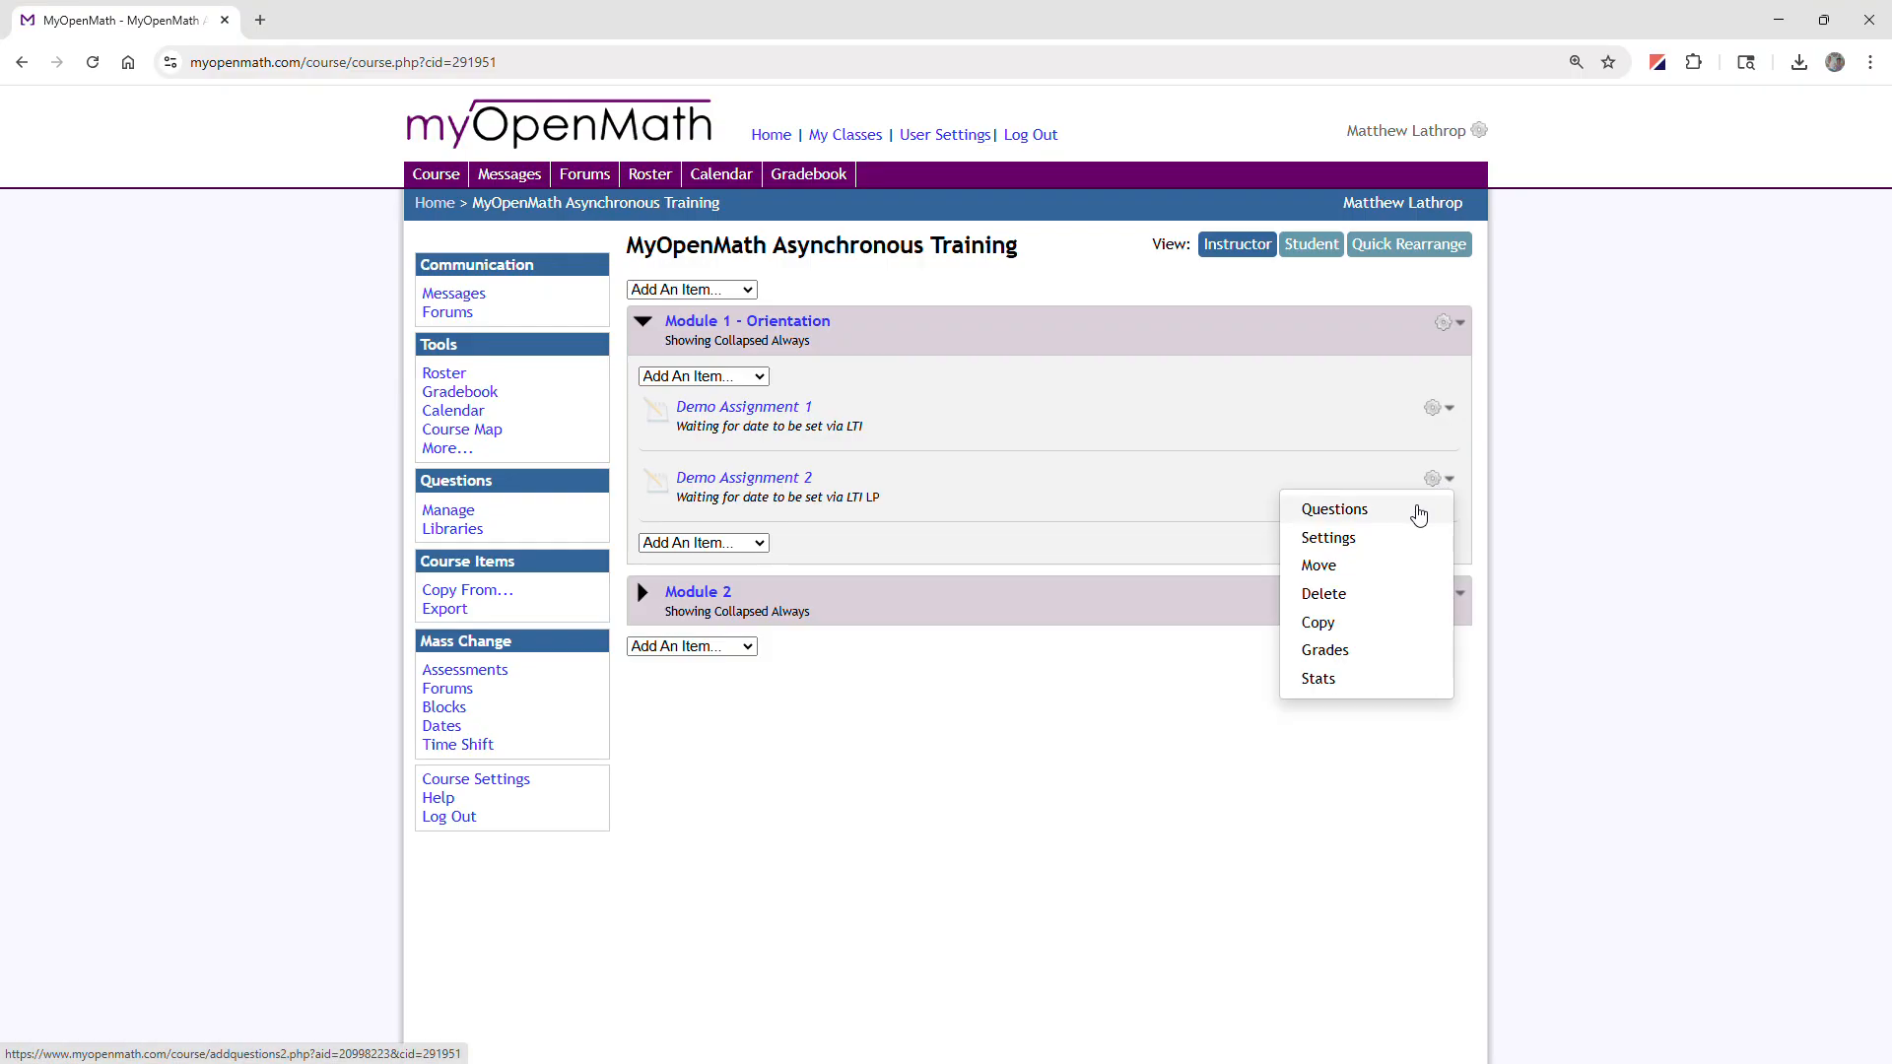
pyautogui.click(1417, 510)
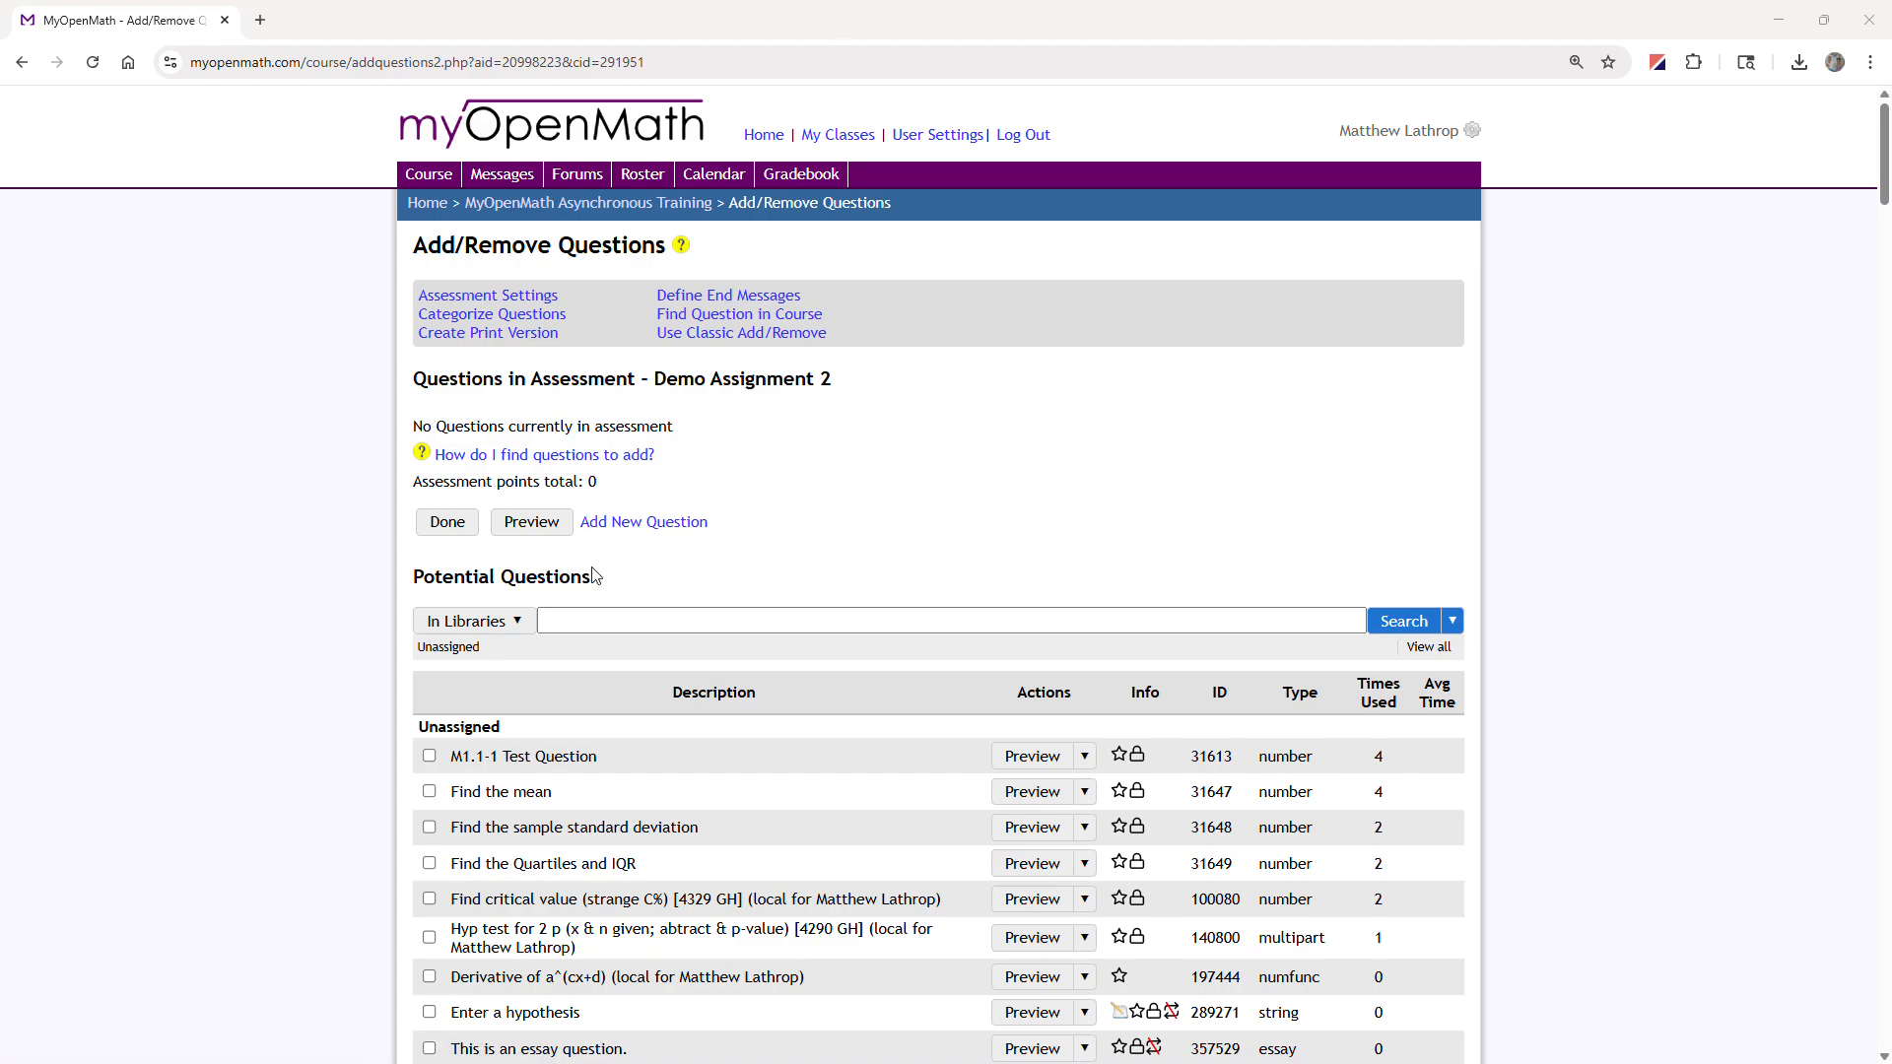
pyautogui.scroll(-2, 543, 584)
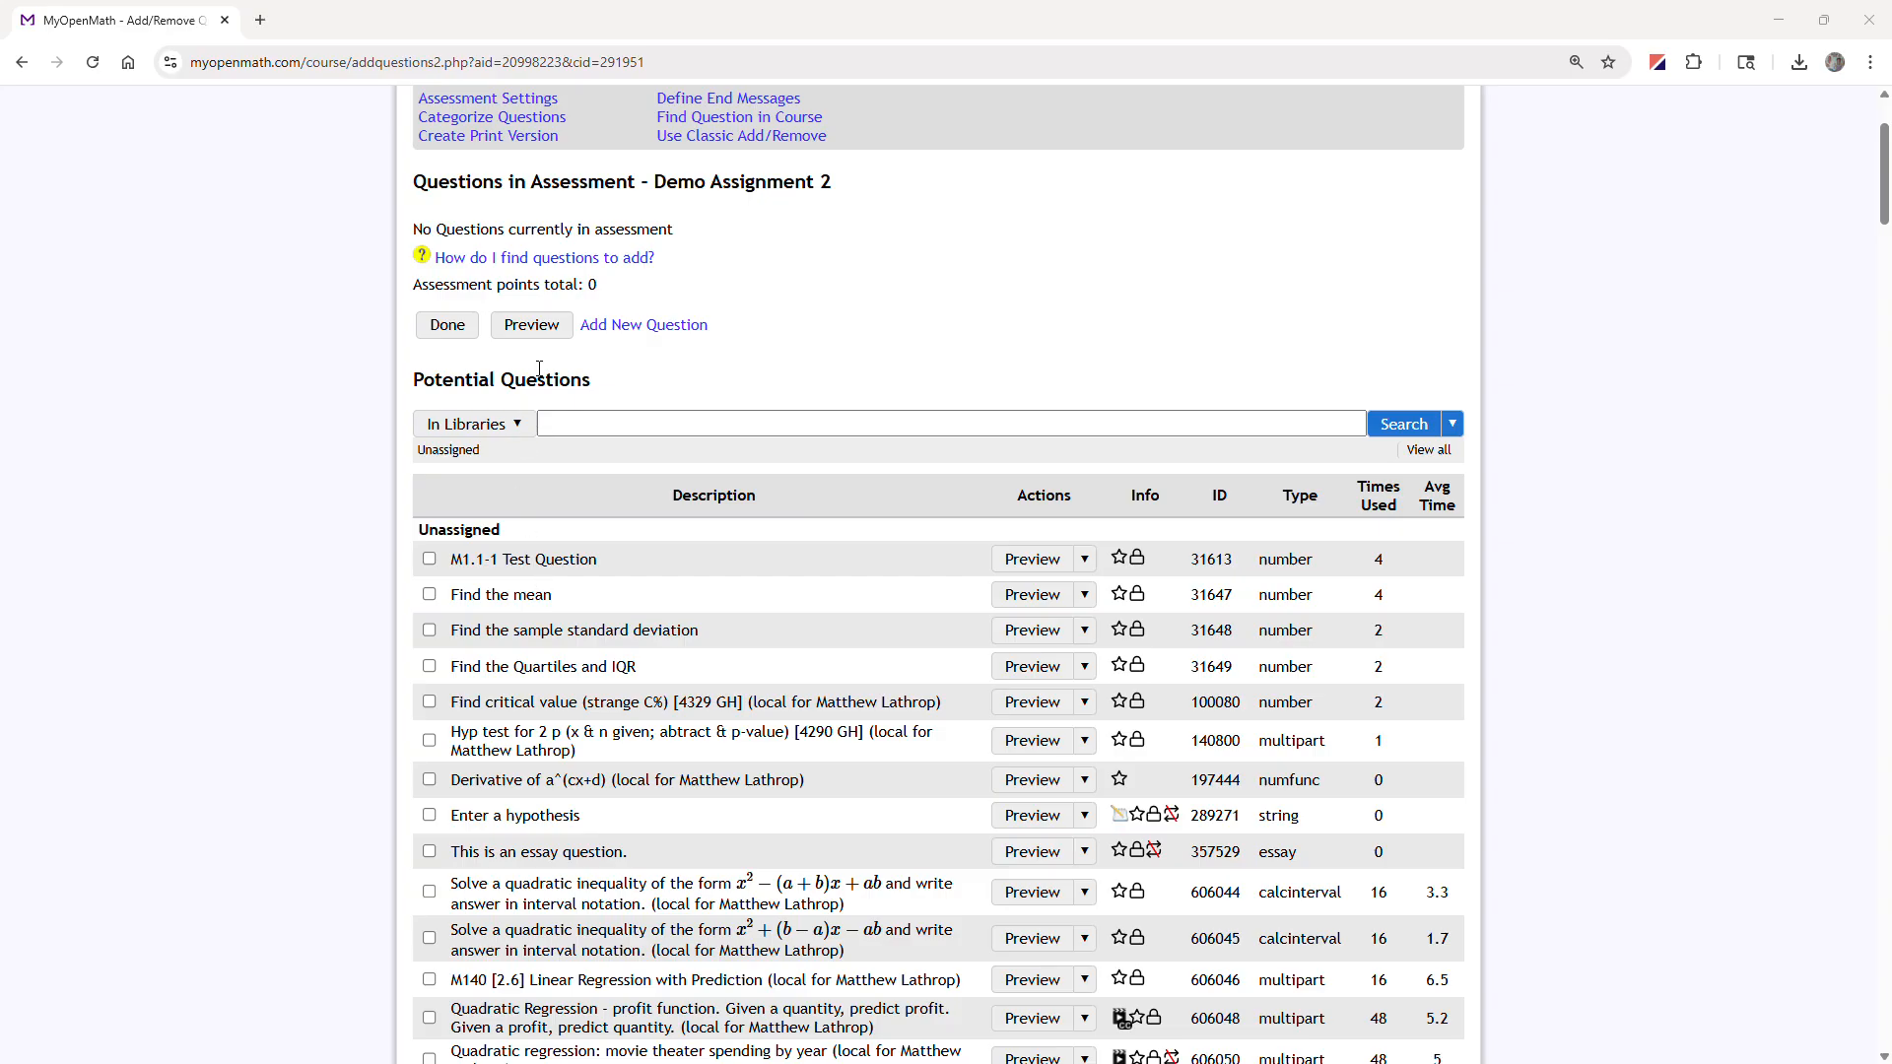
pyautogui.click(517, 430)
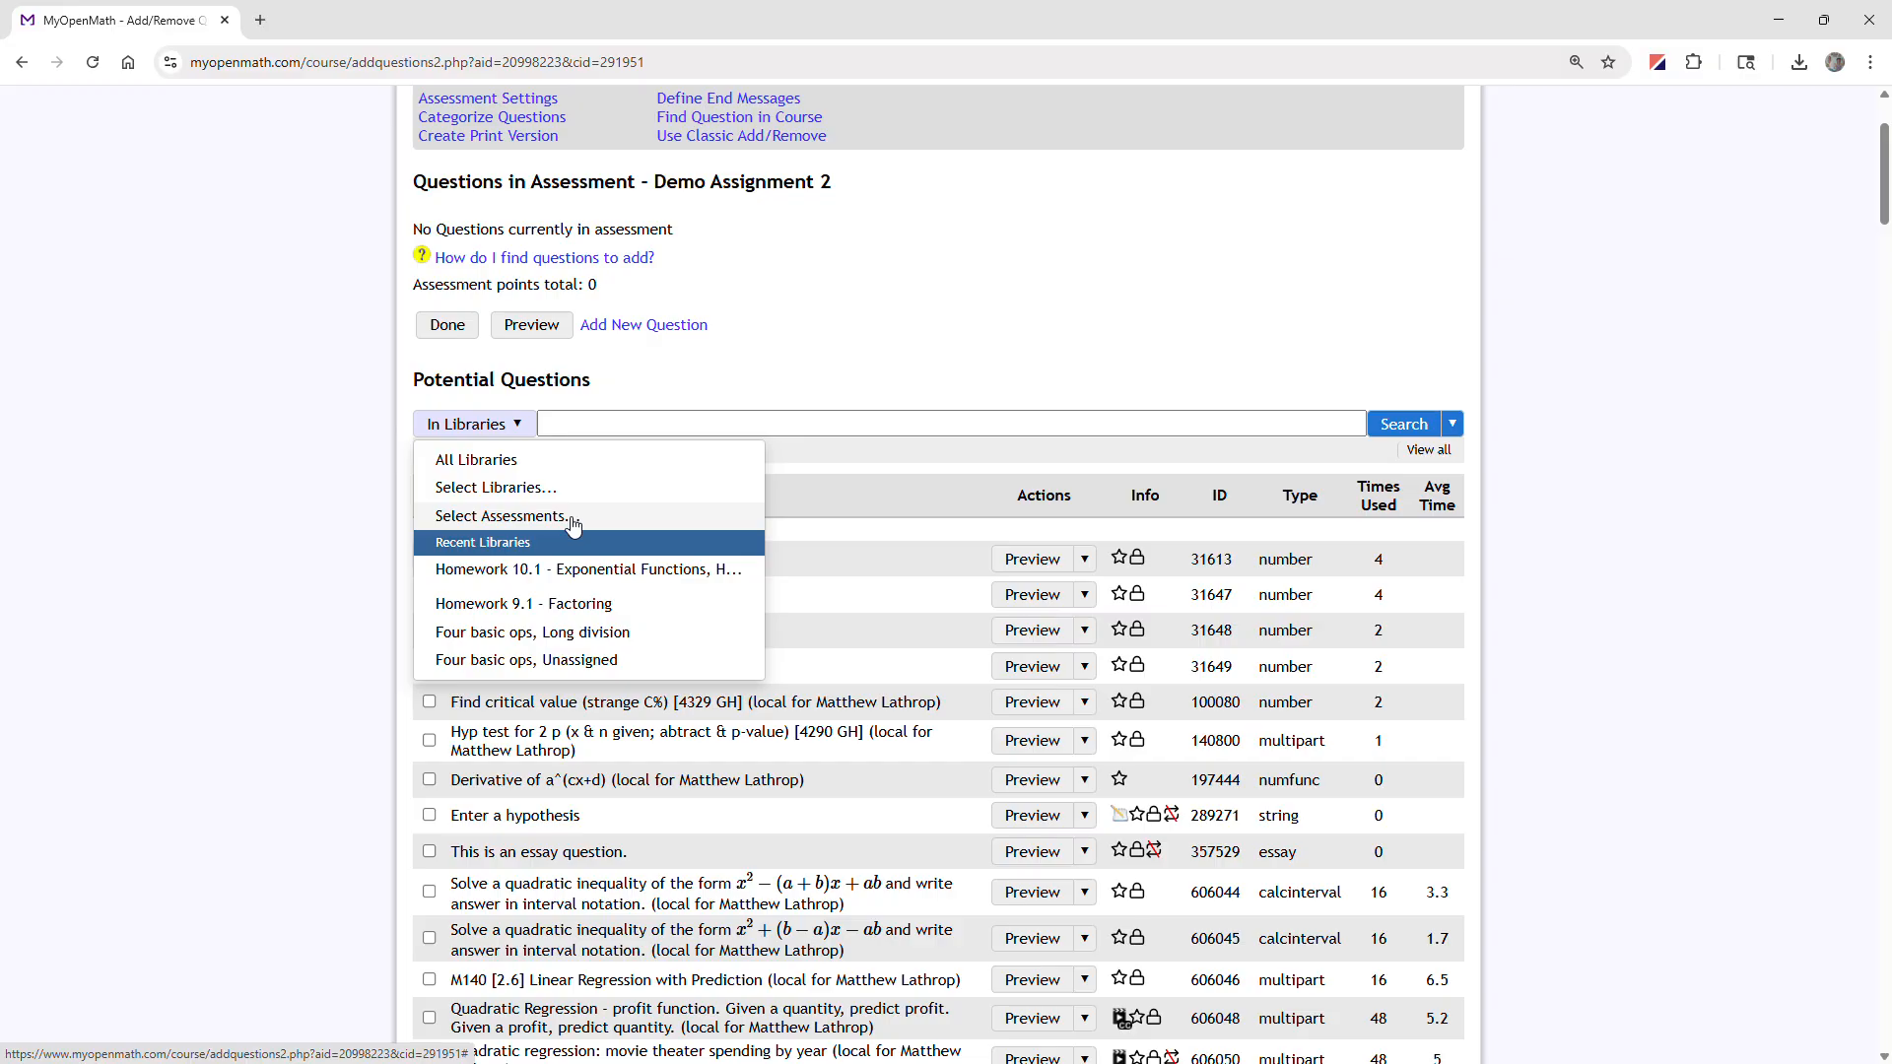
pyautogui.click(528, 487)
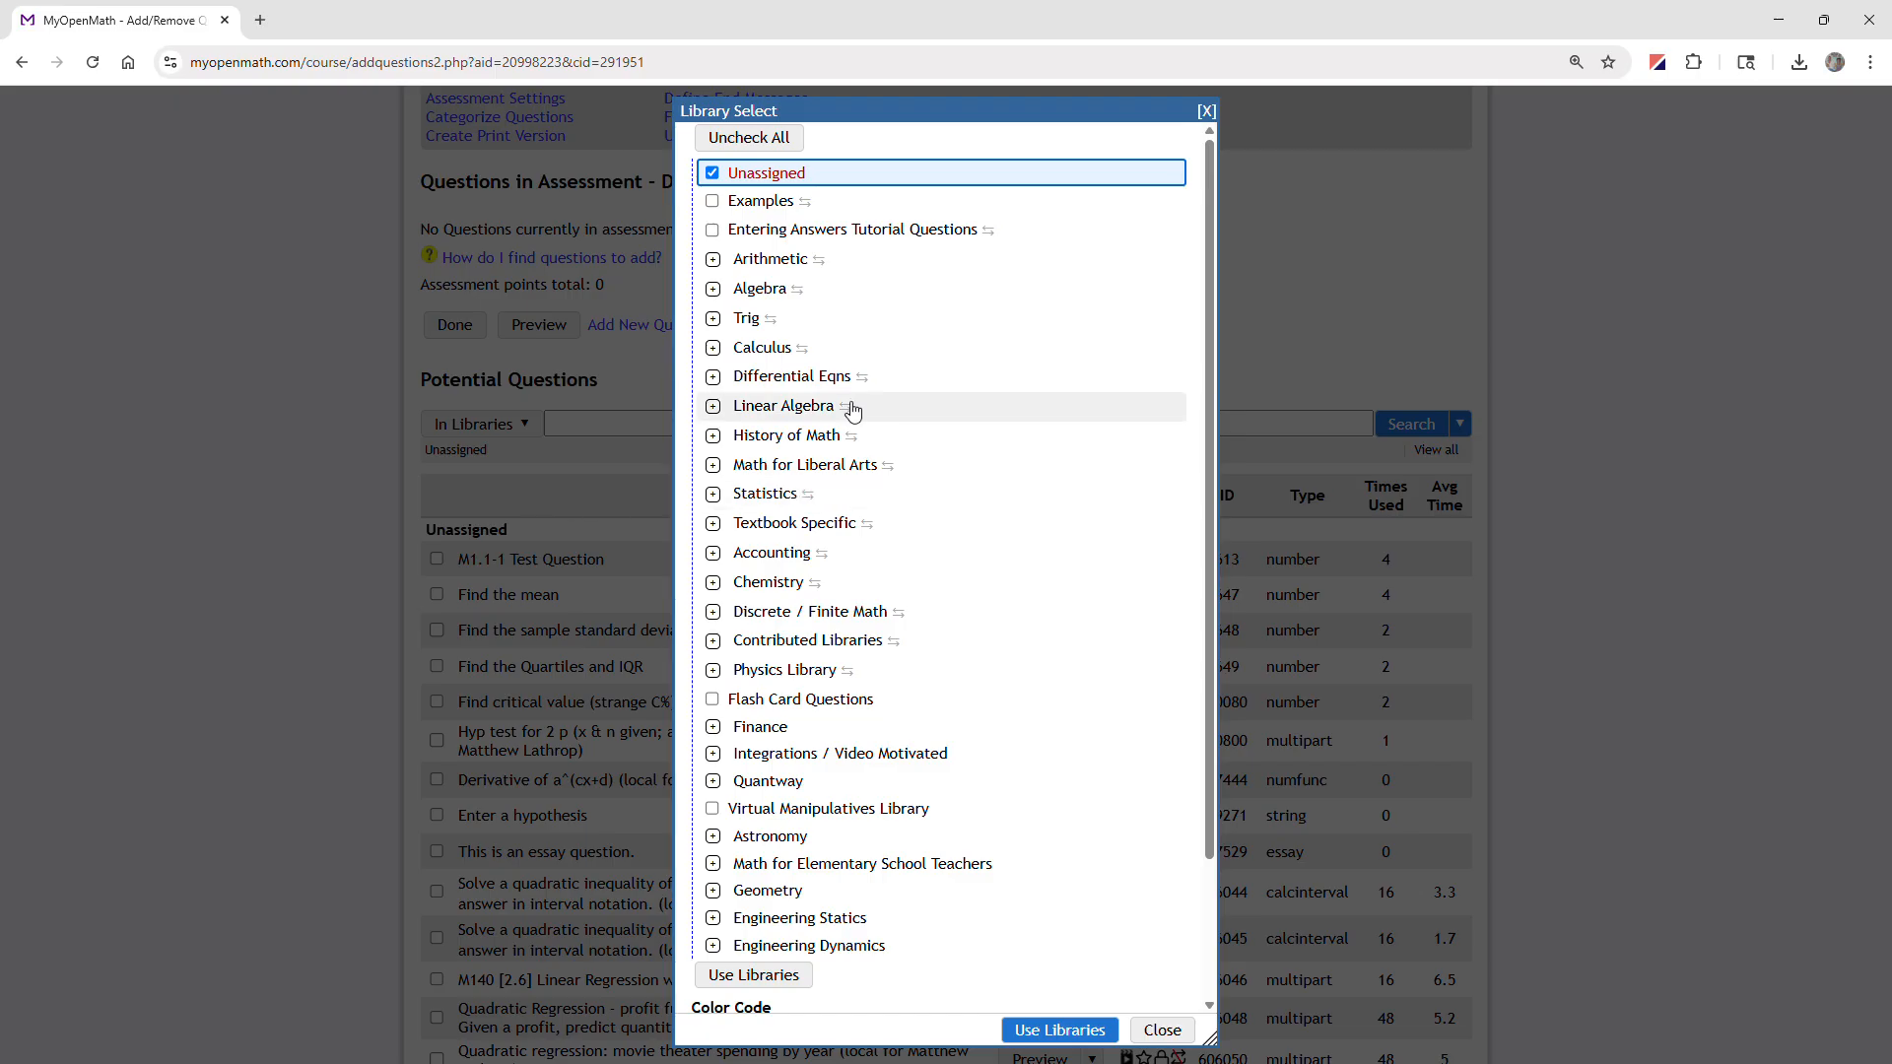
# Step: Add the Areas and distances (approximations) and Substitution libraries from Calculus > Integral > Integration rules to the libraries in use
pyautogui.click(713, 348)
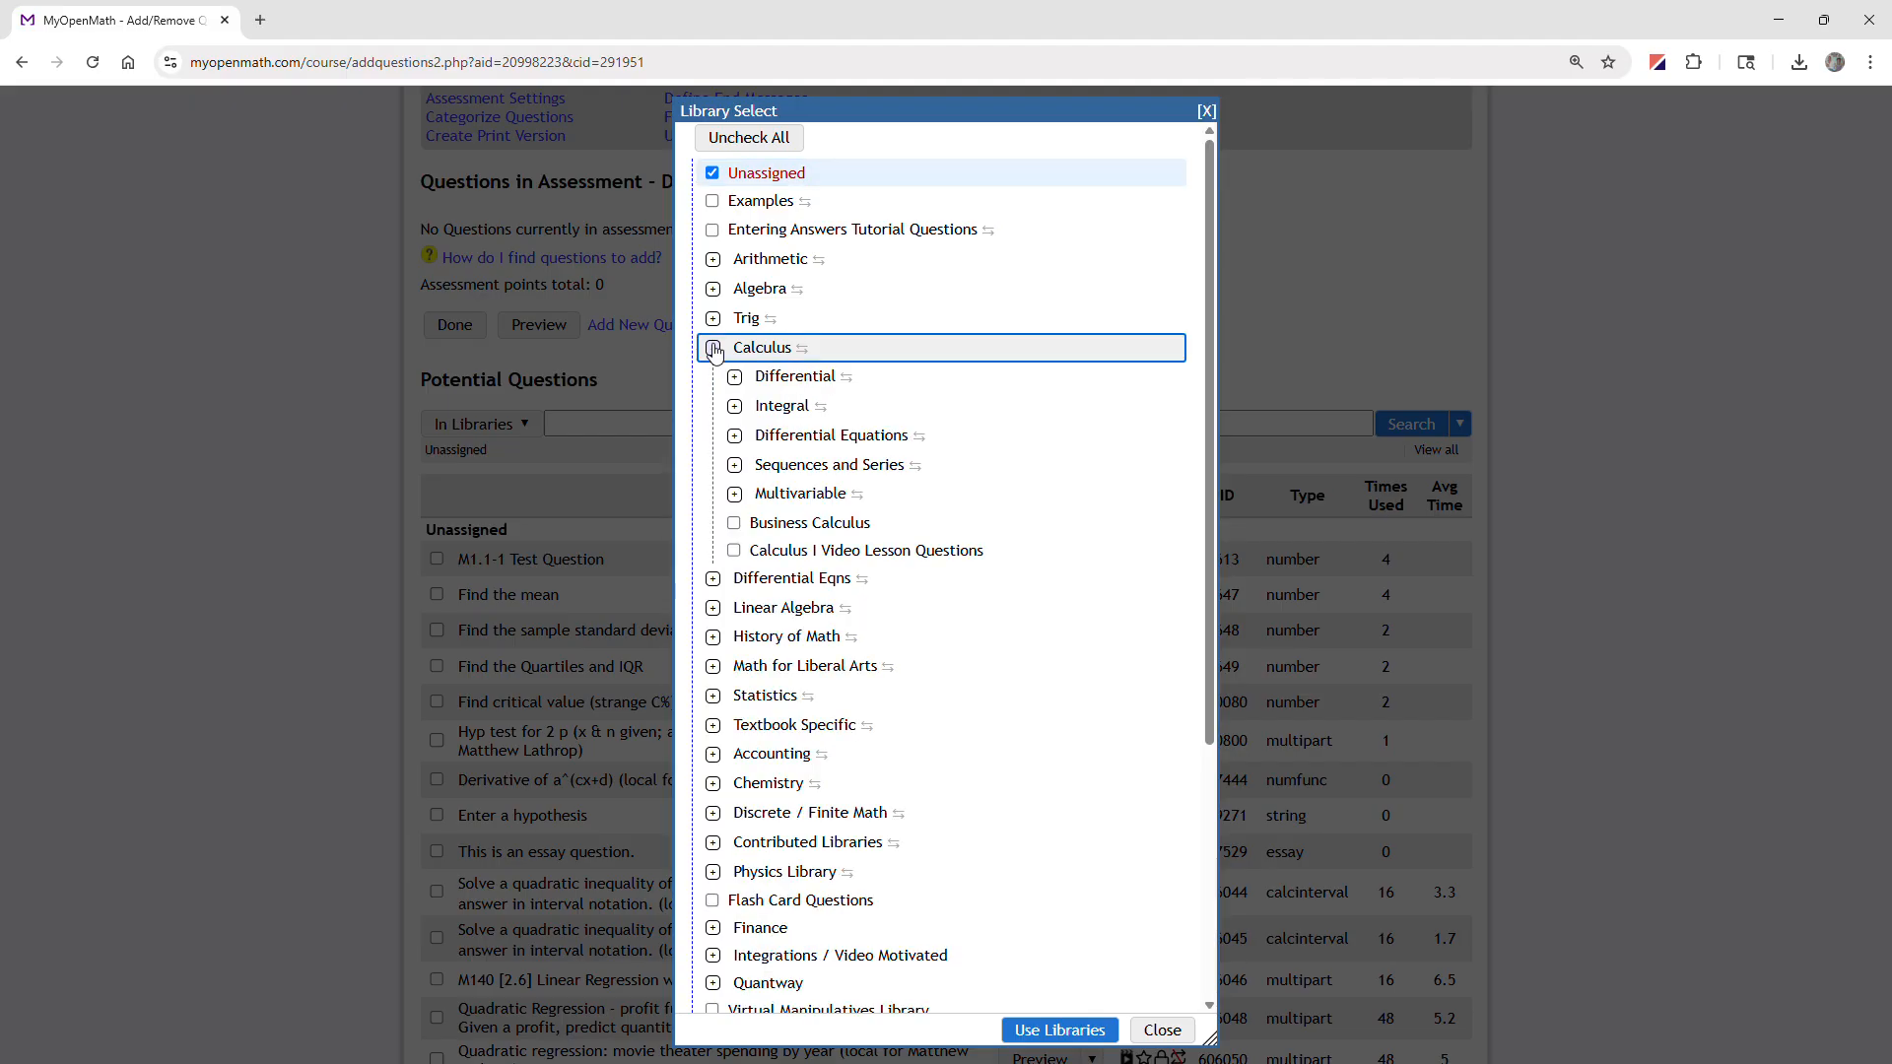
pyautogui.click(735, 407)
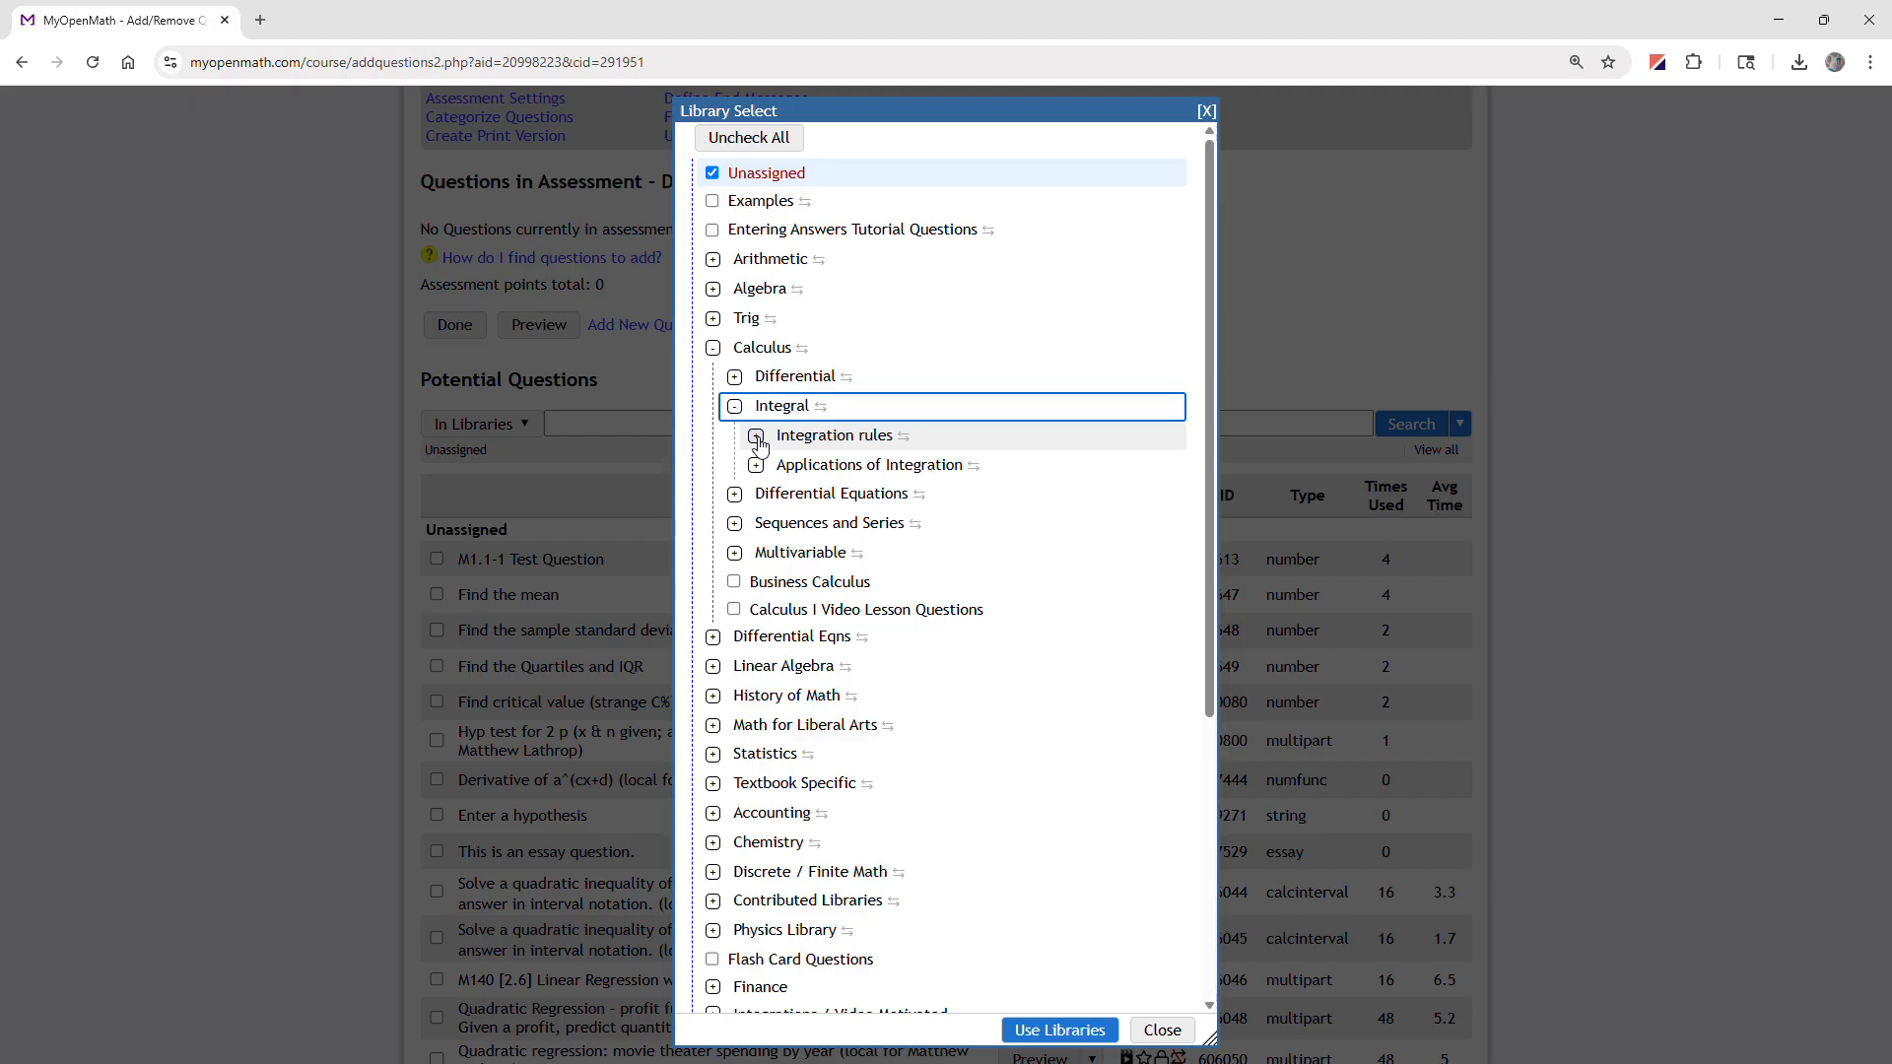
pyautogui.click(755, 437)
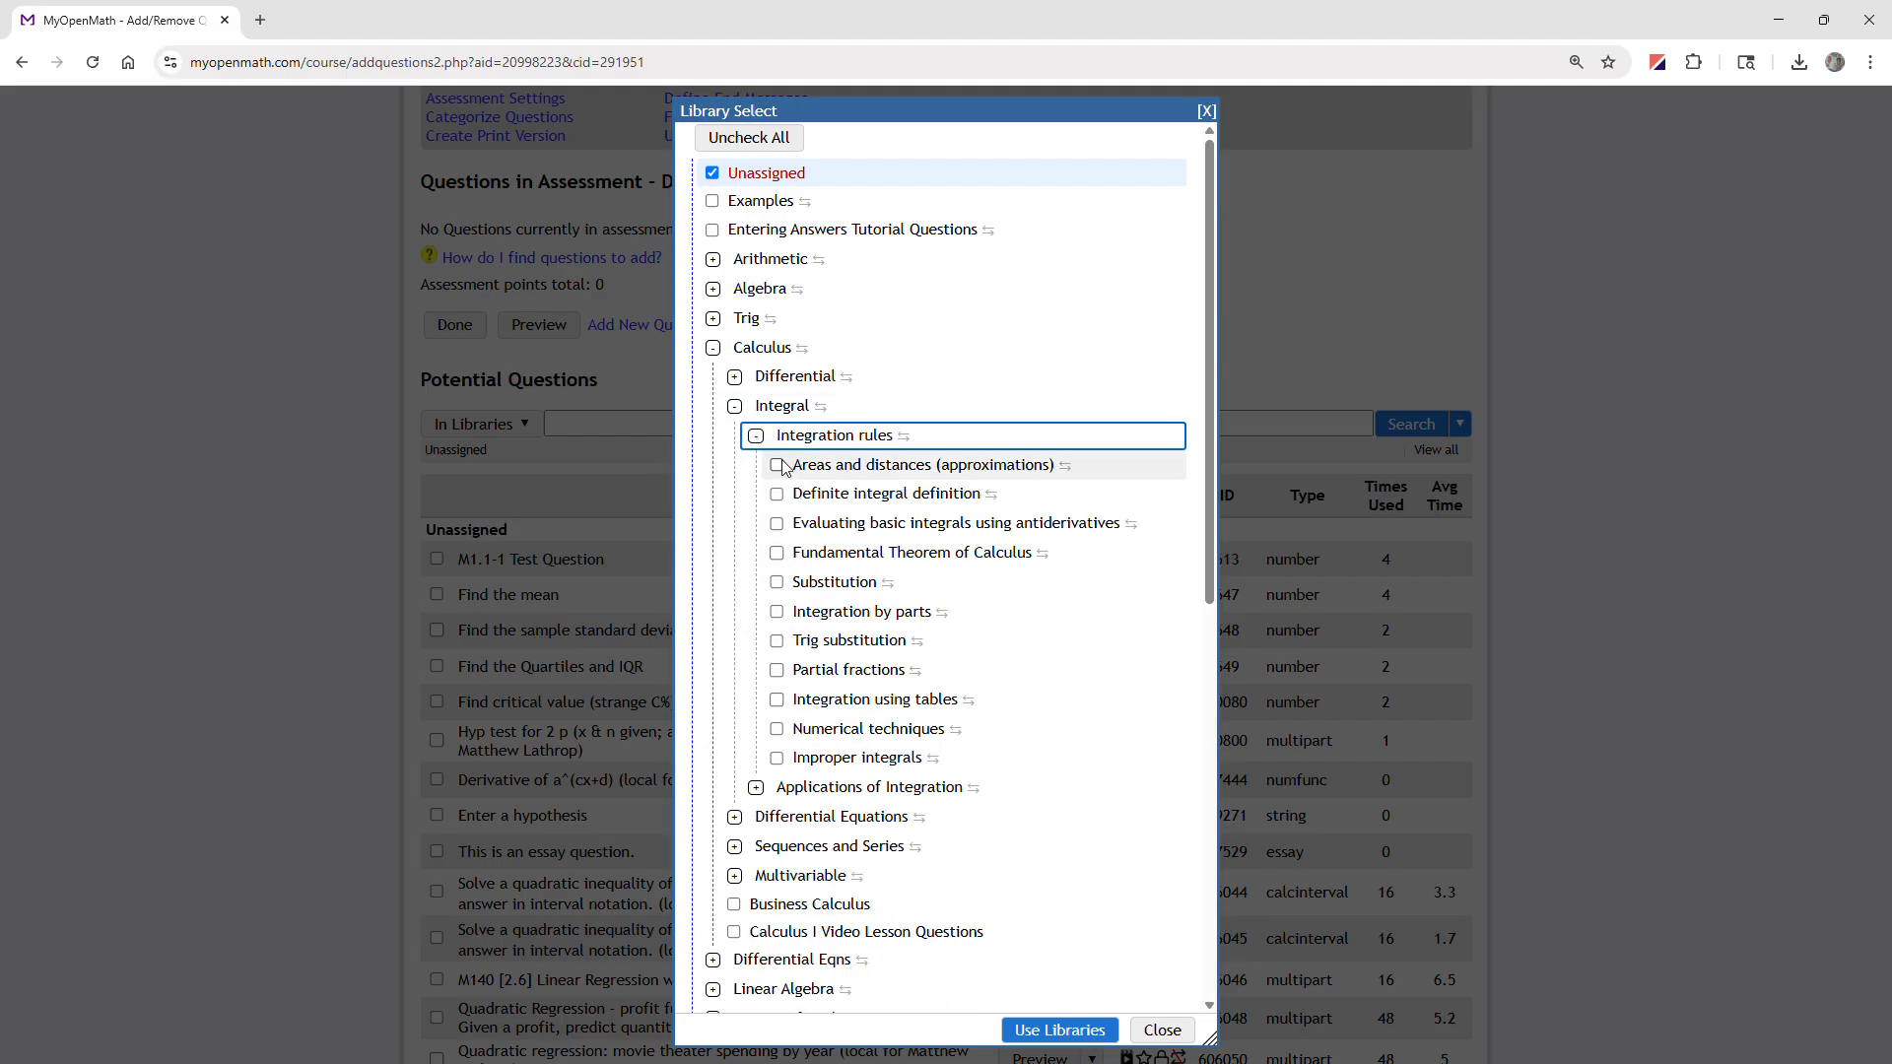
pyautogui.click(777, 465)
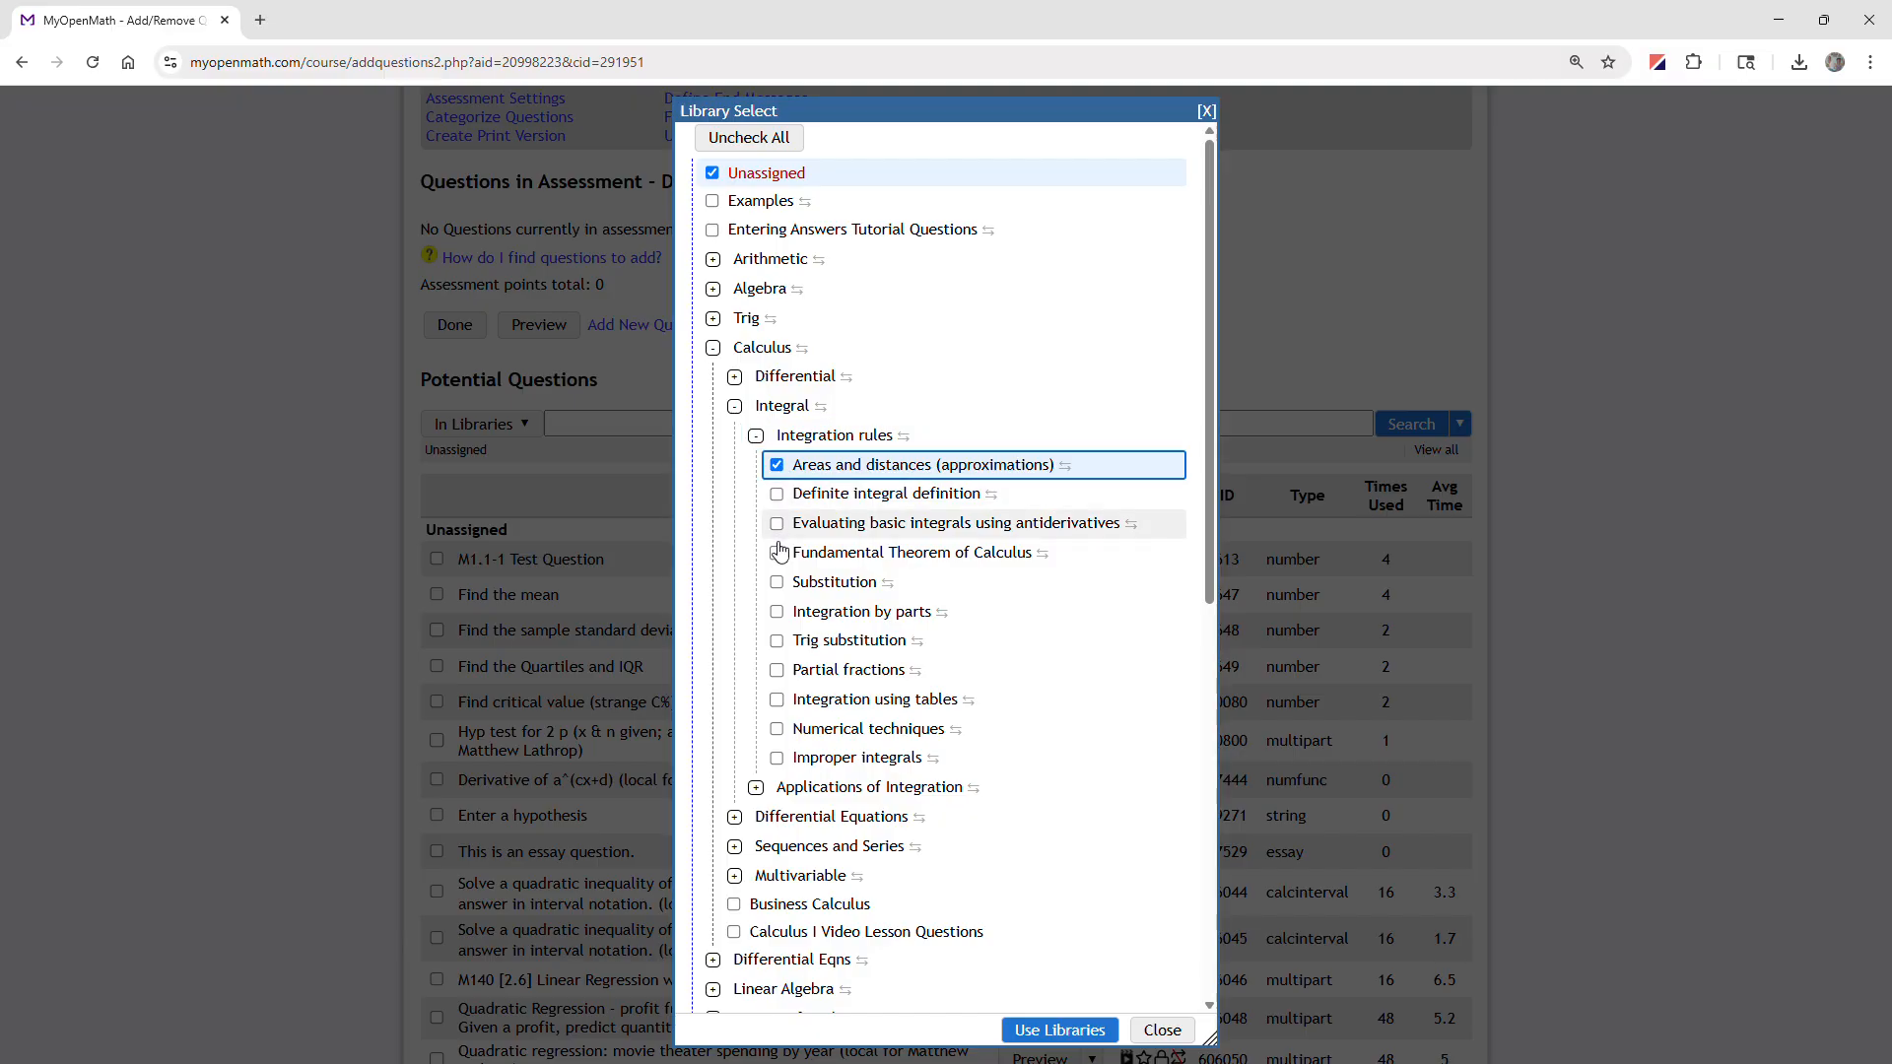
pyautogui.click(778, 582)
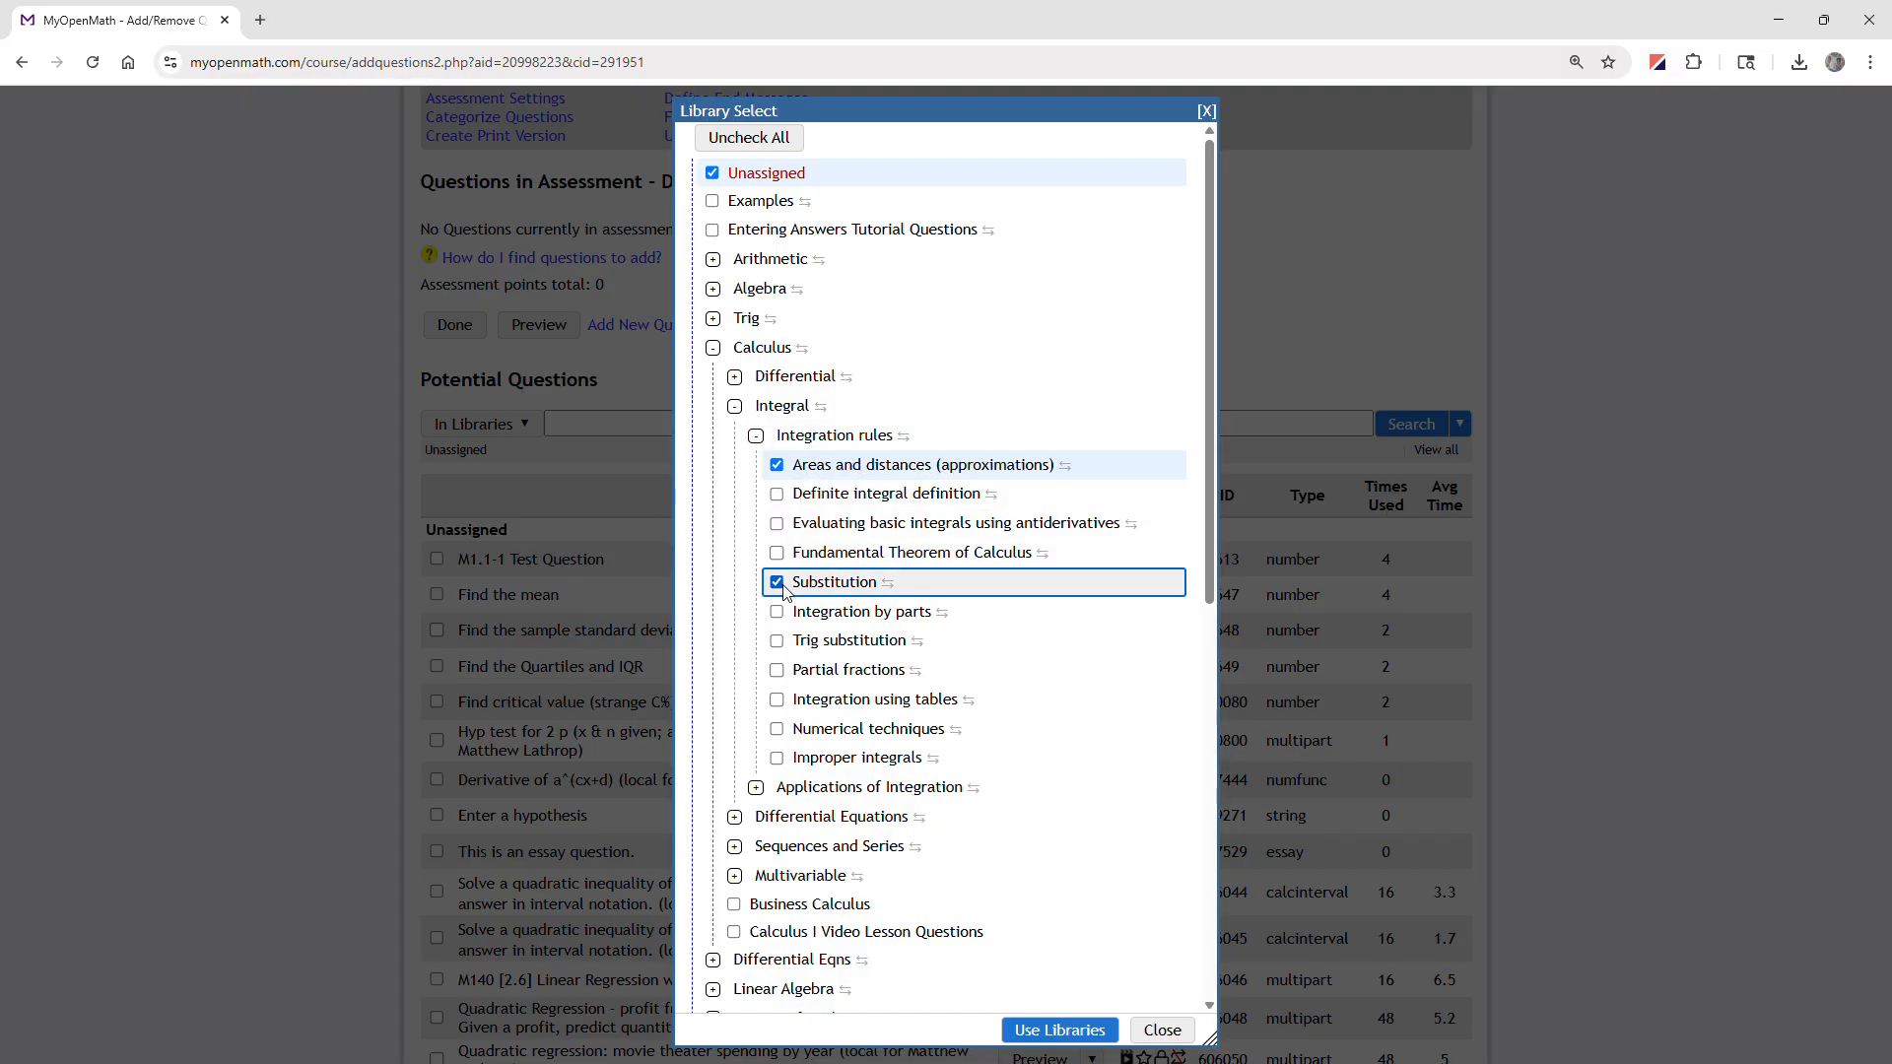
pyautogui.click(1060, 1030)
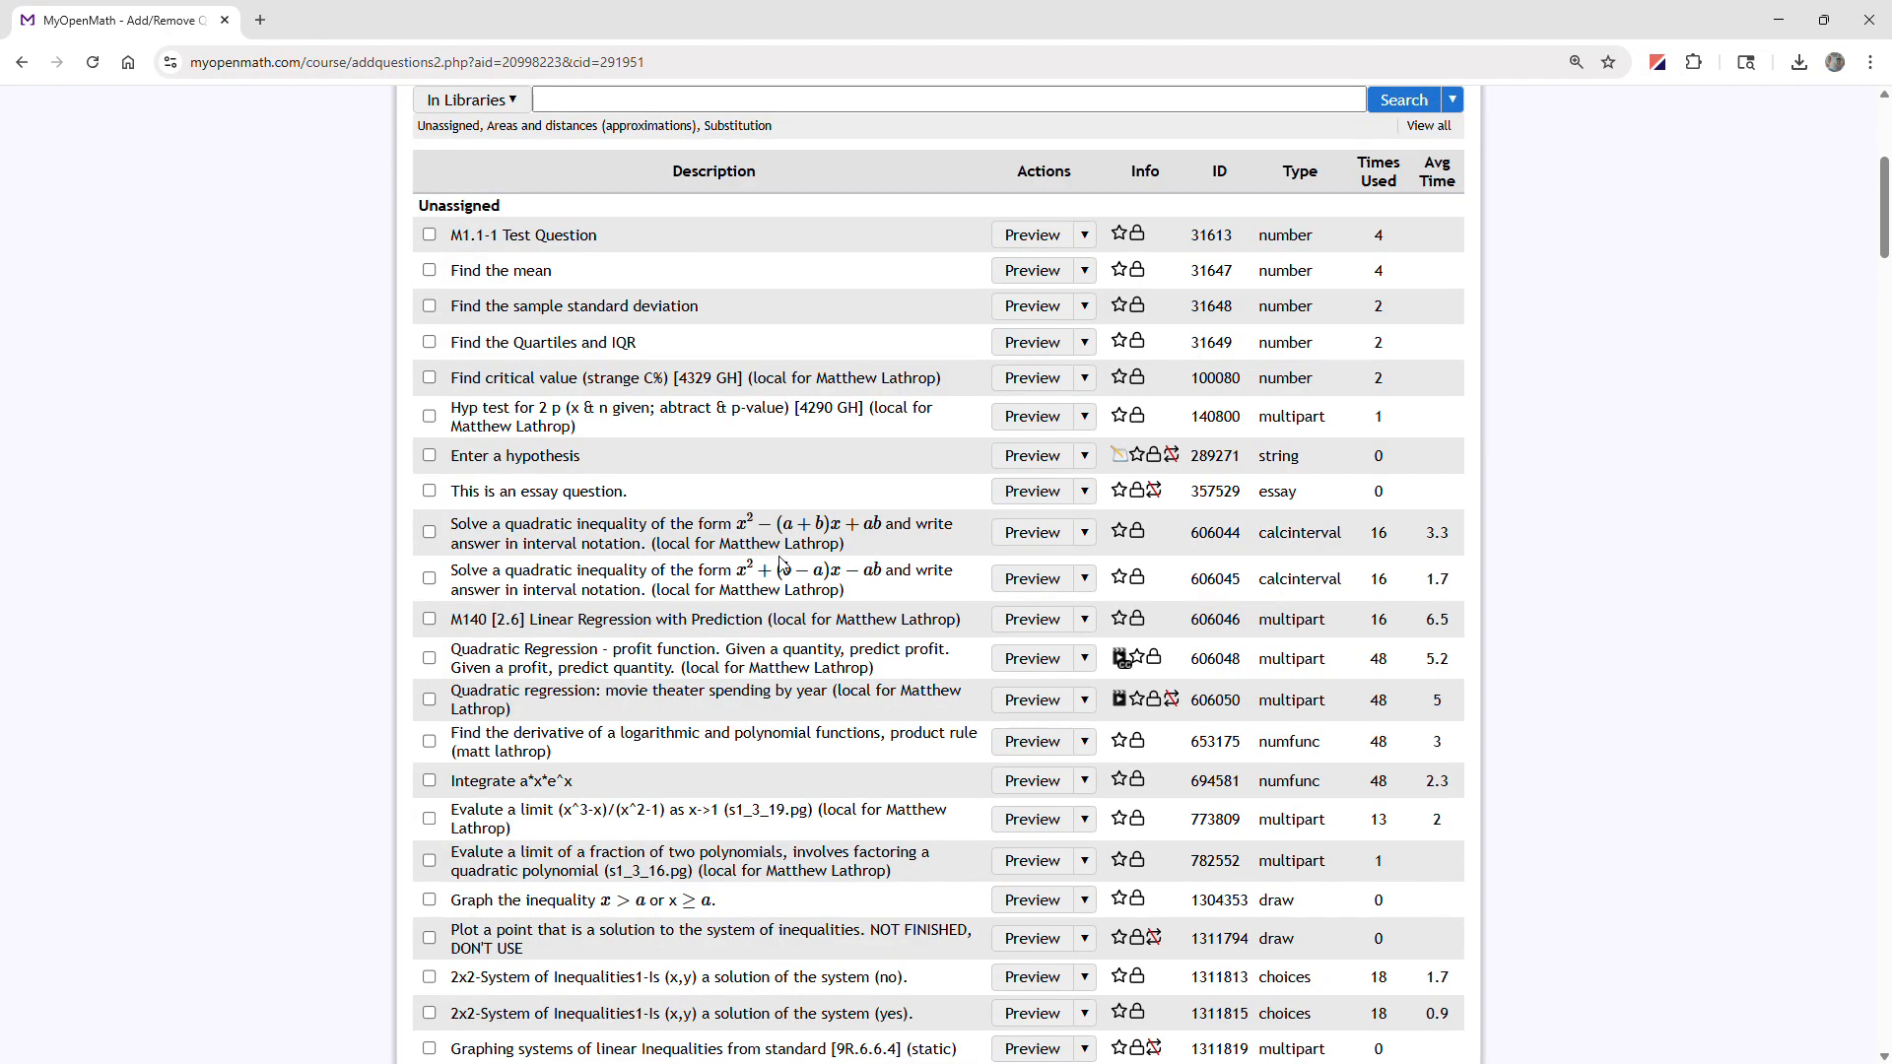
# Step: Search the selected libraries for "substitution"
pyautogui.scroll(2, 785, 565)
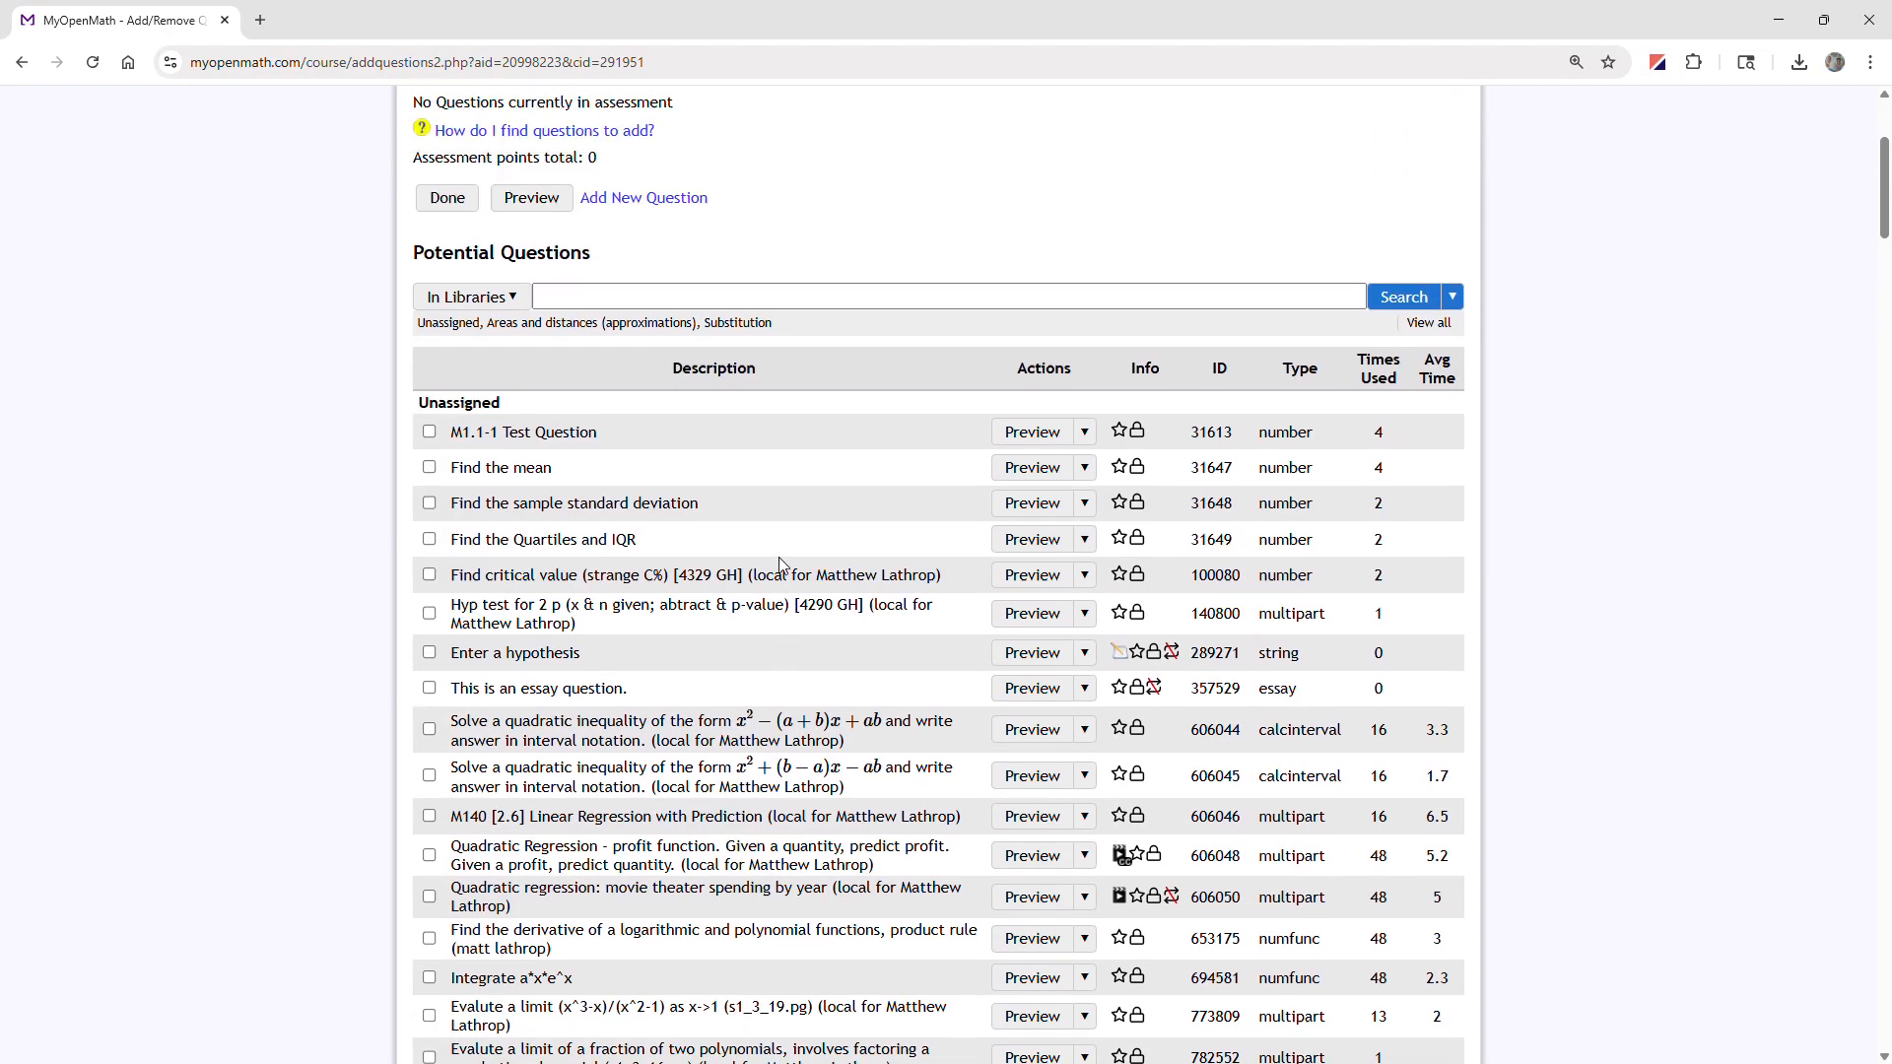
pyautogui.click(613, 299)
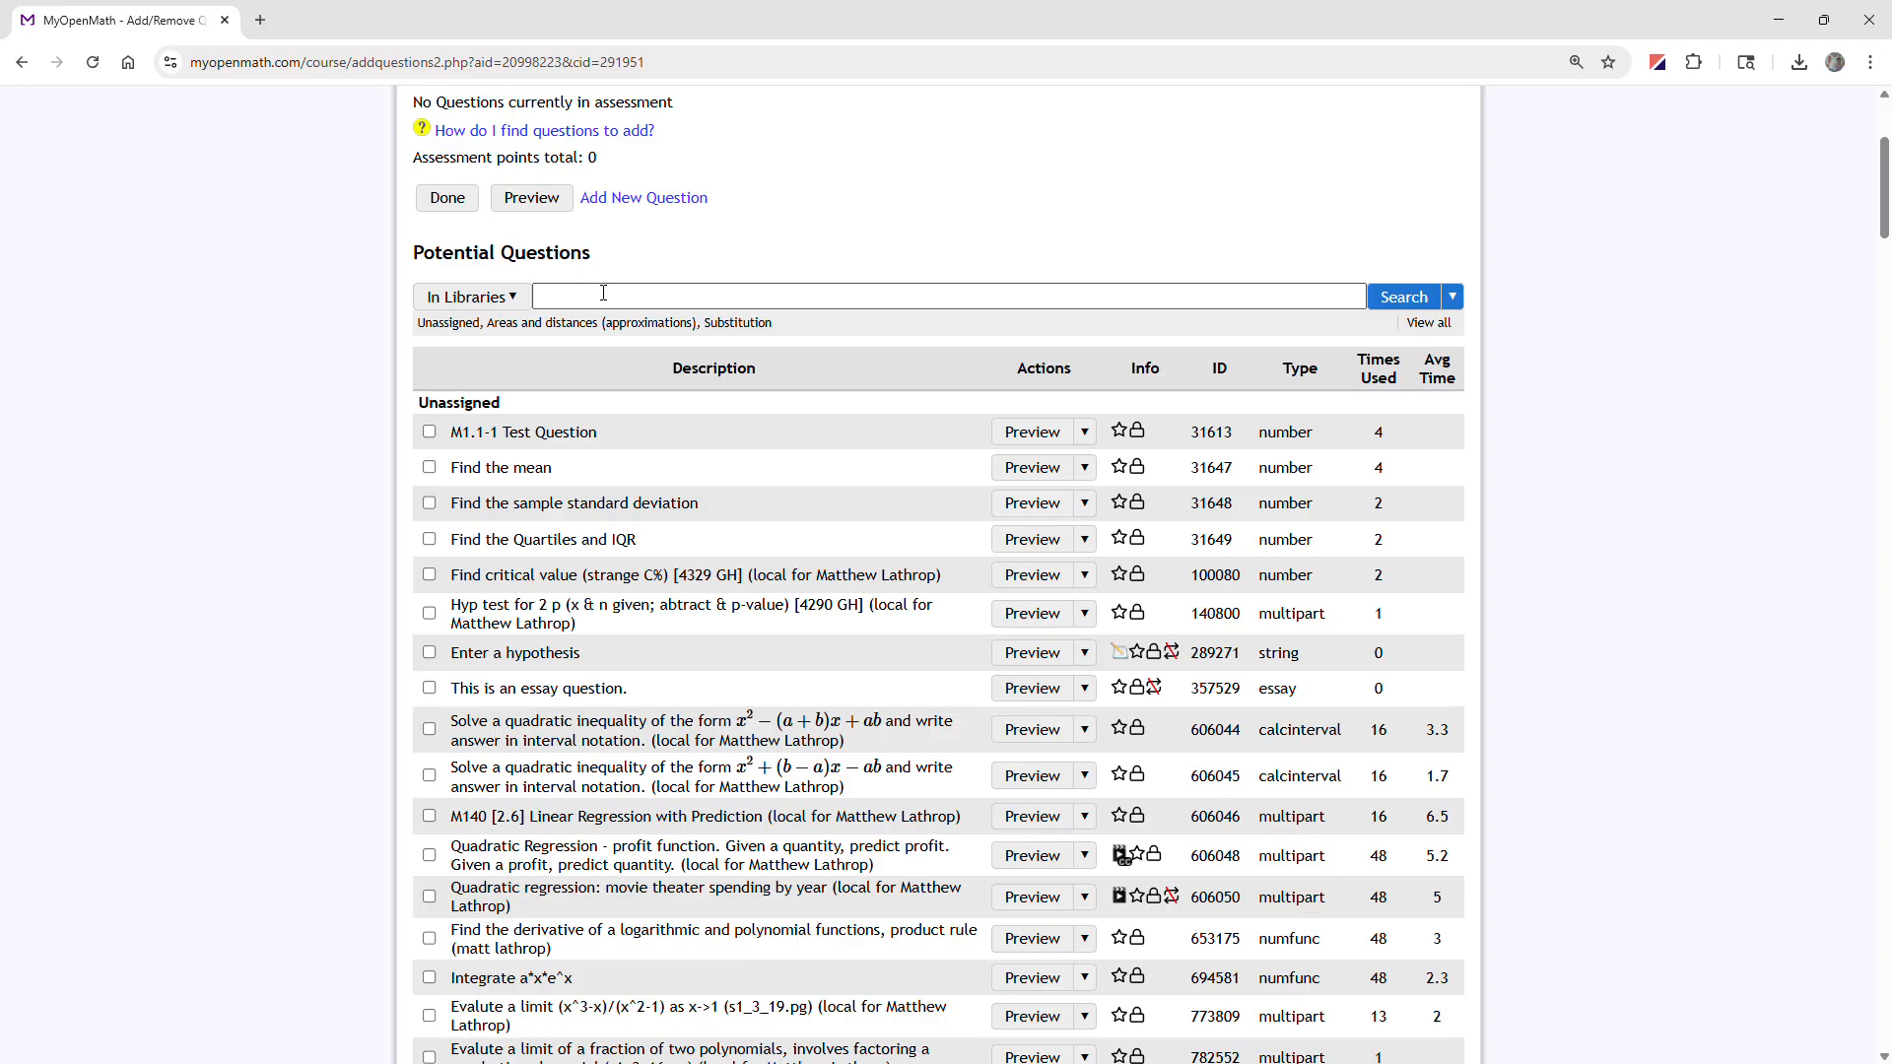
pyautogui.click(603, 294)
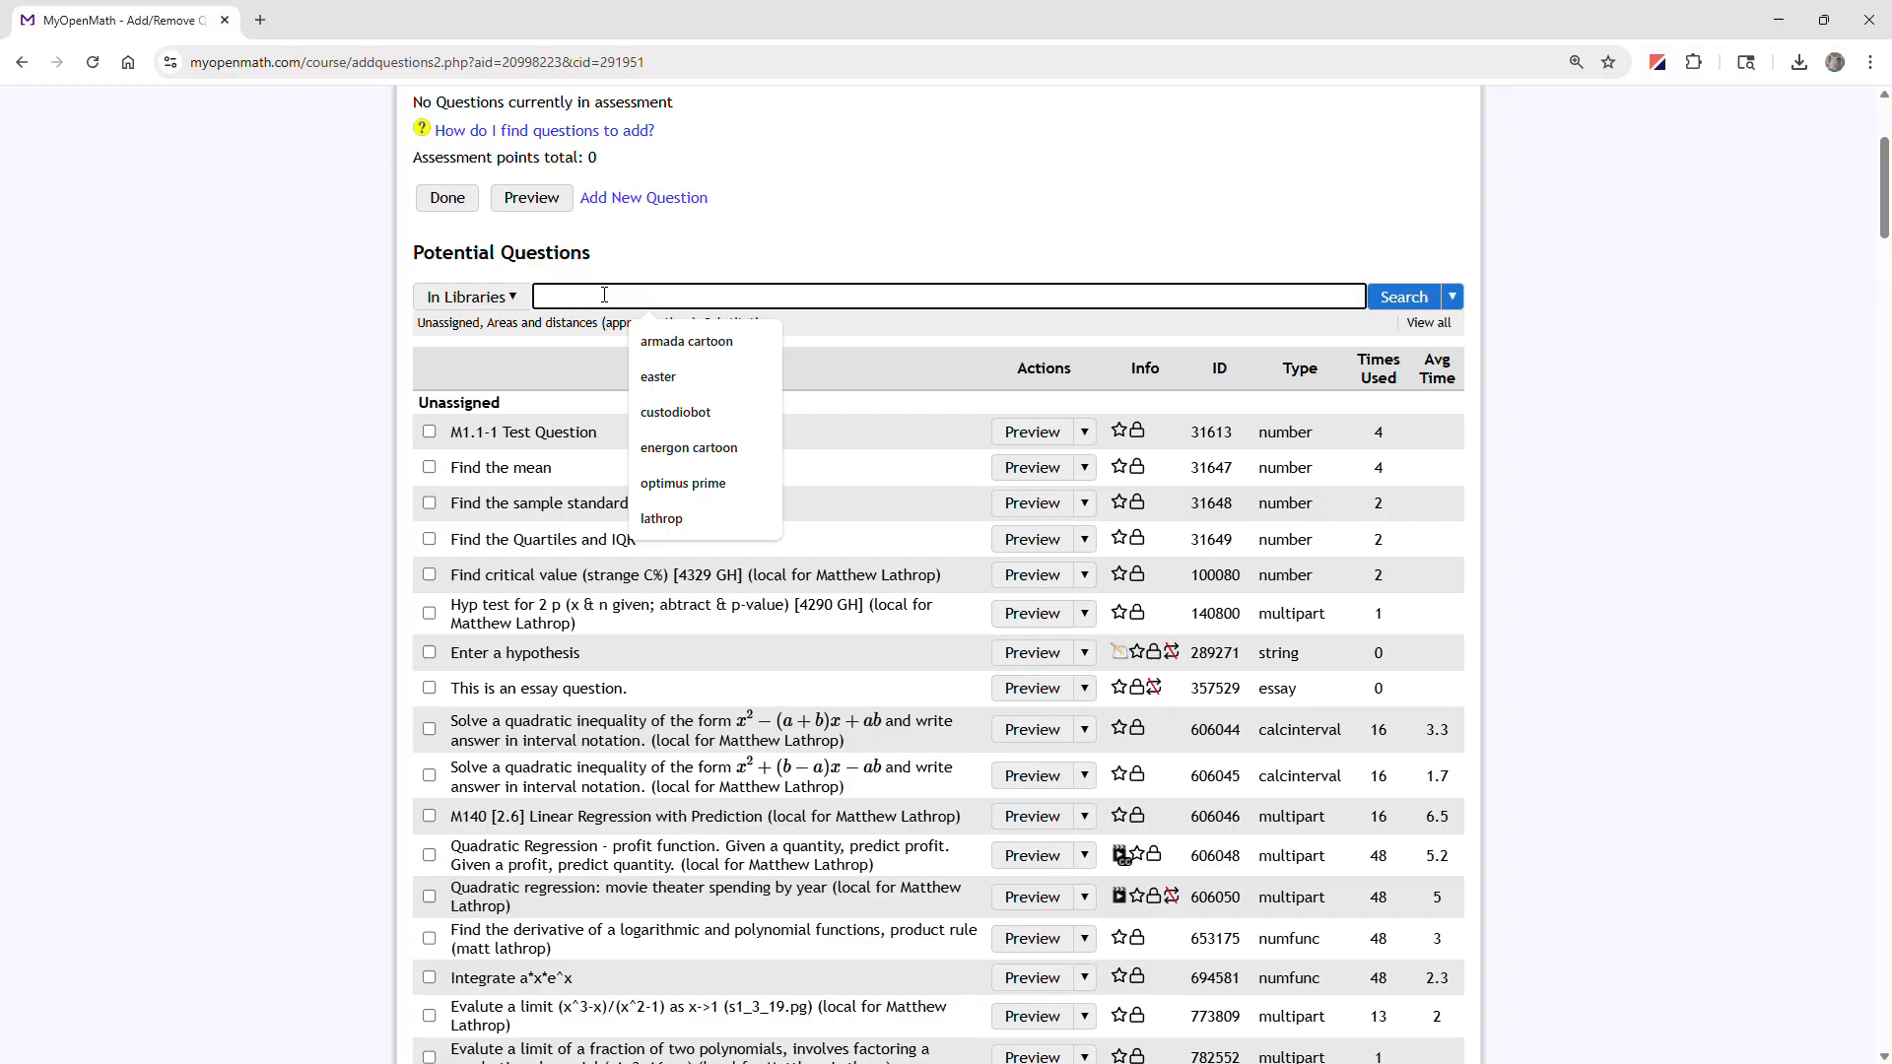
pyautogui.write('substitution')
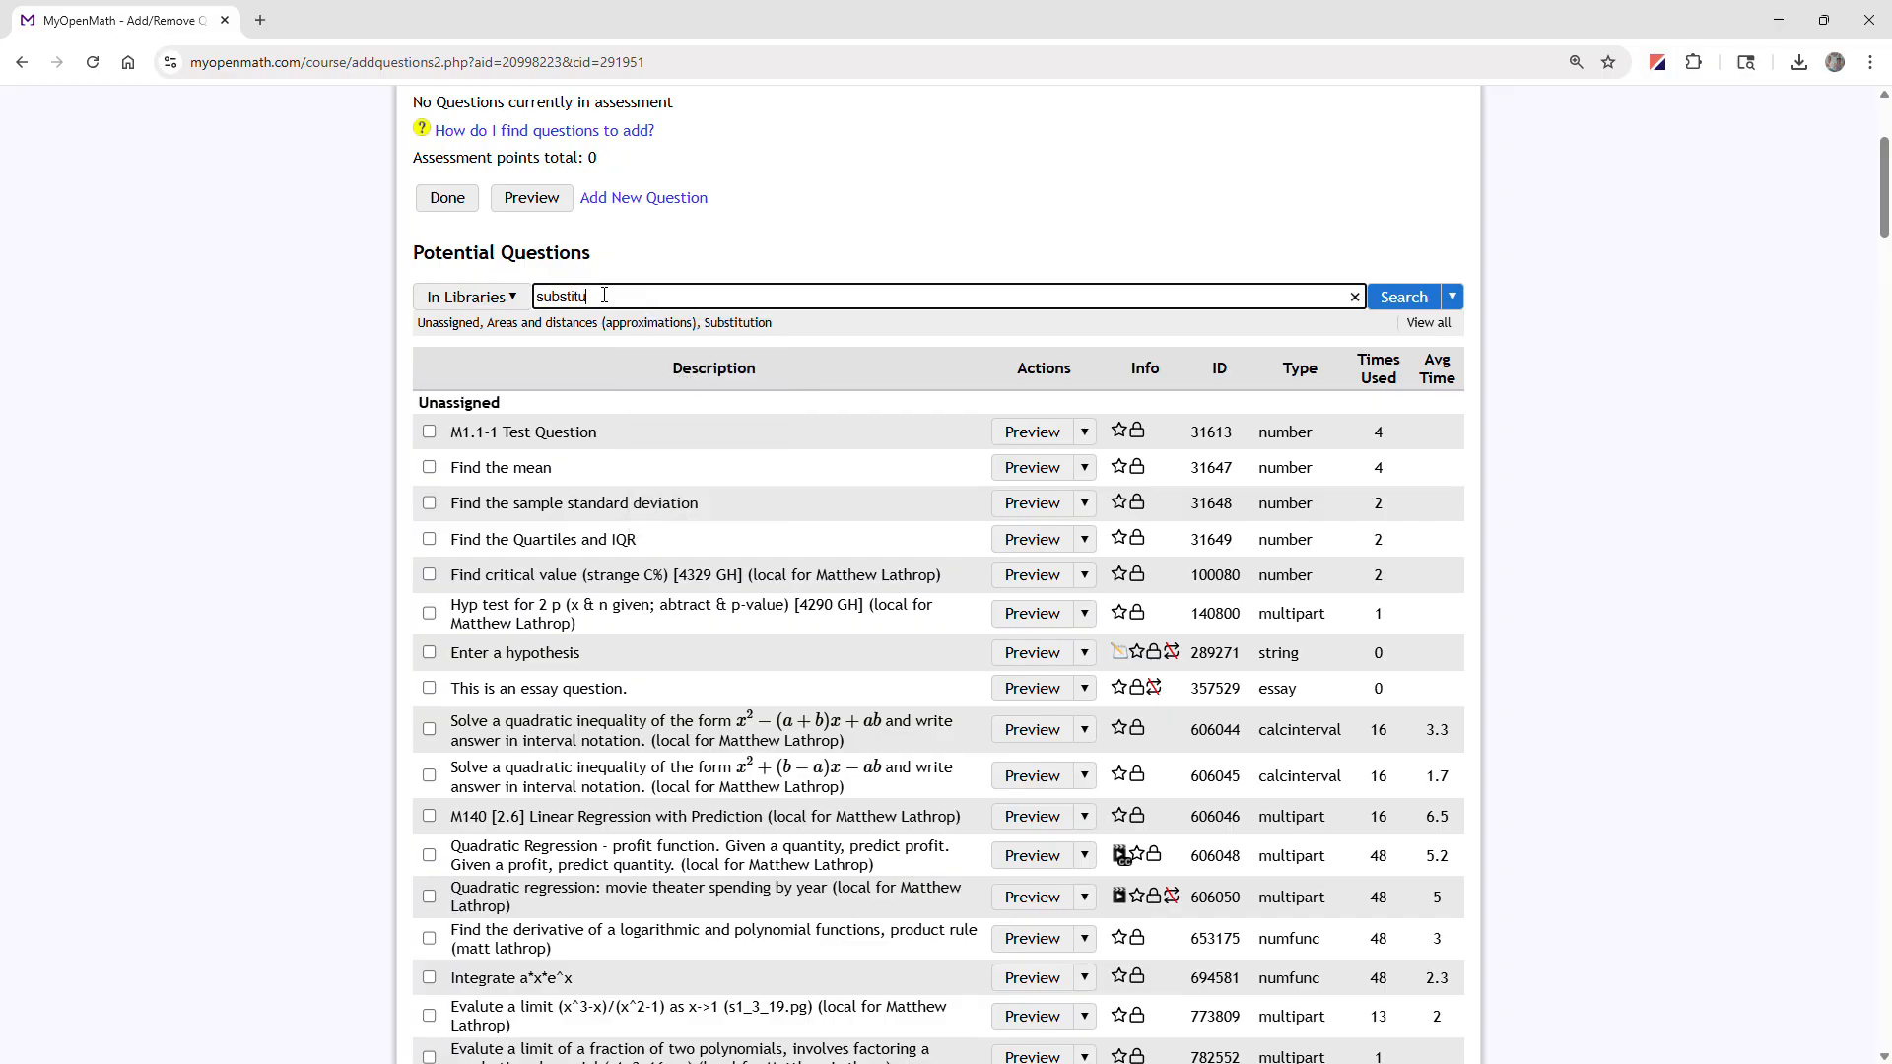
pyautogui.click(1421, 298)
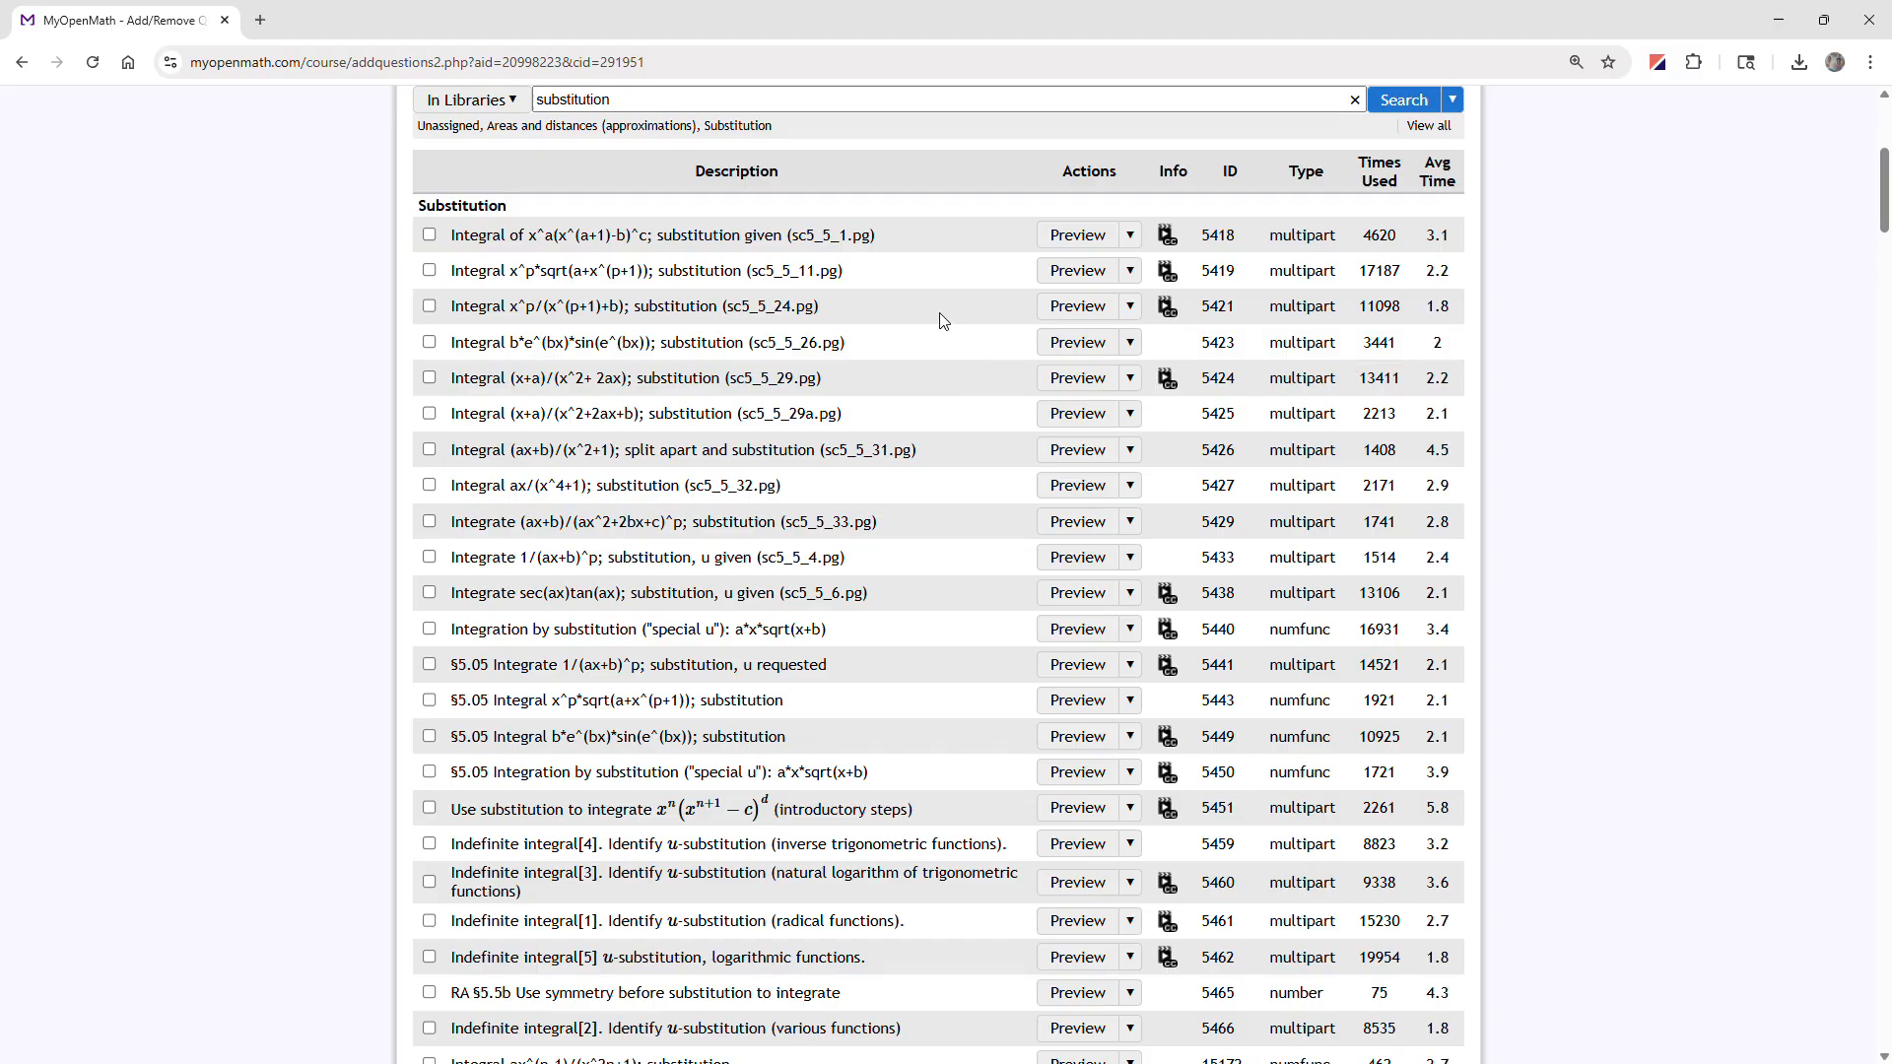
pyautogui.click(836, 37)
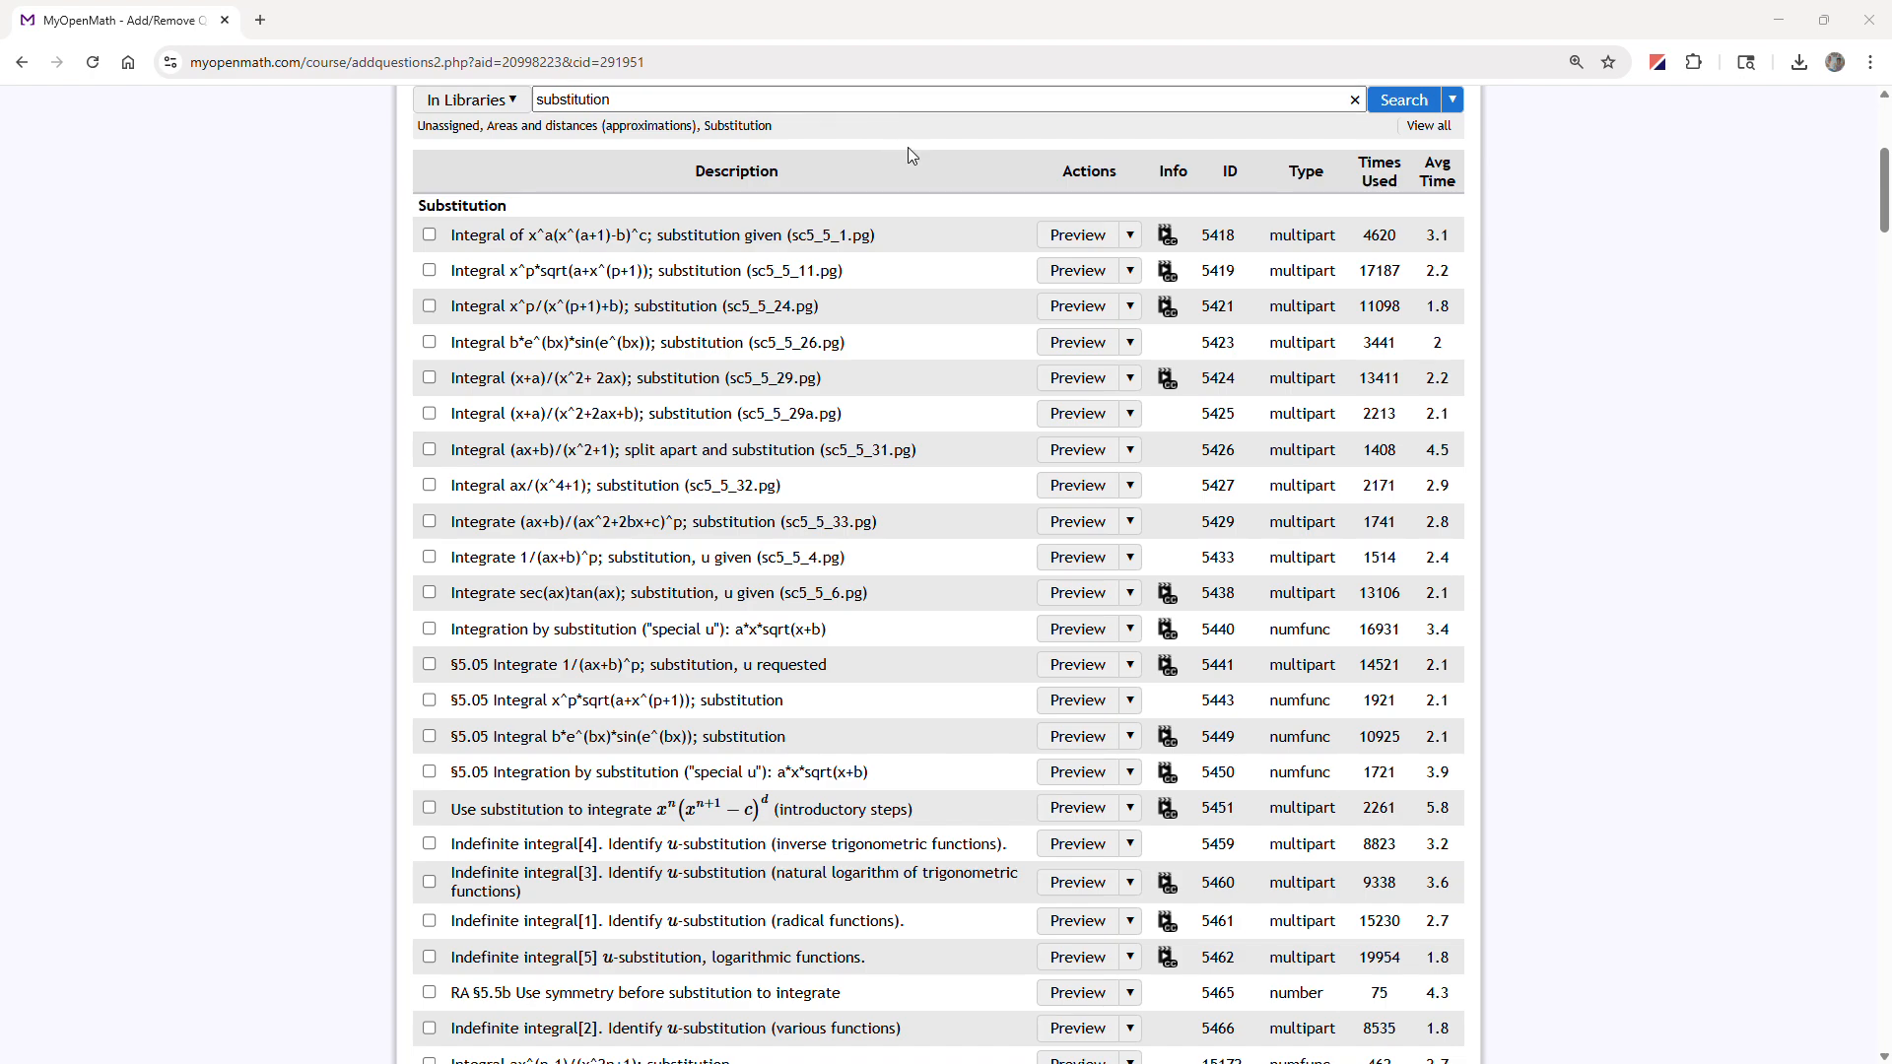
# Step: Preview the substitution questions from the first one on, and mark sc5_5_1.pg and sc5_5_29.pg for use
pyautogui.click(1077, 235)
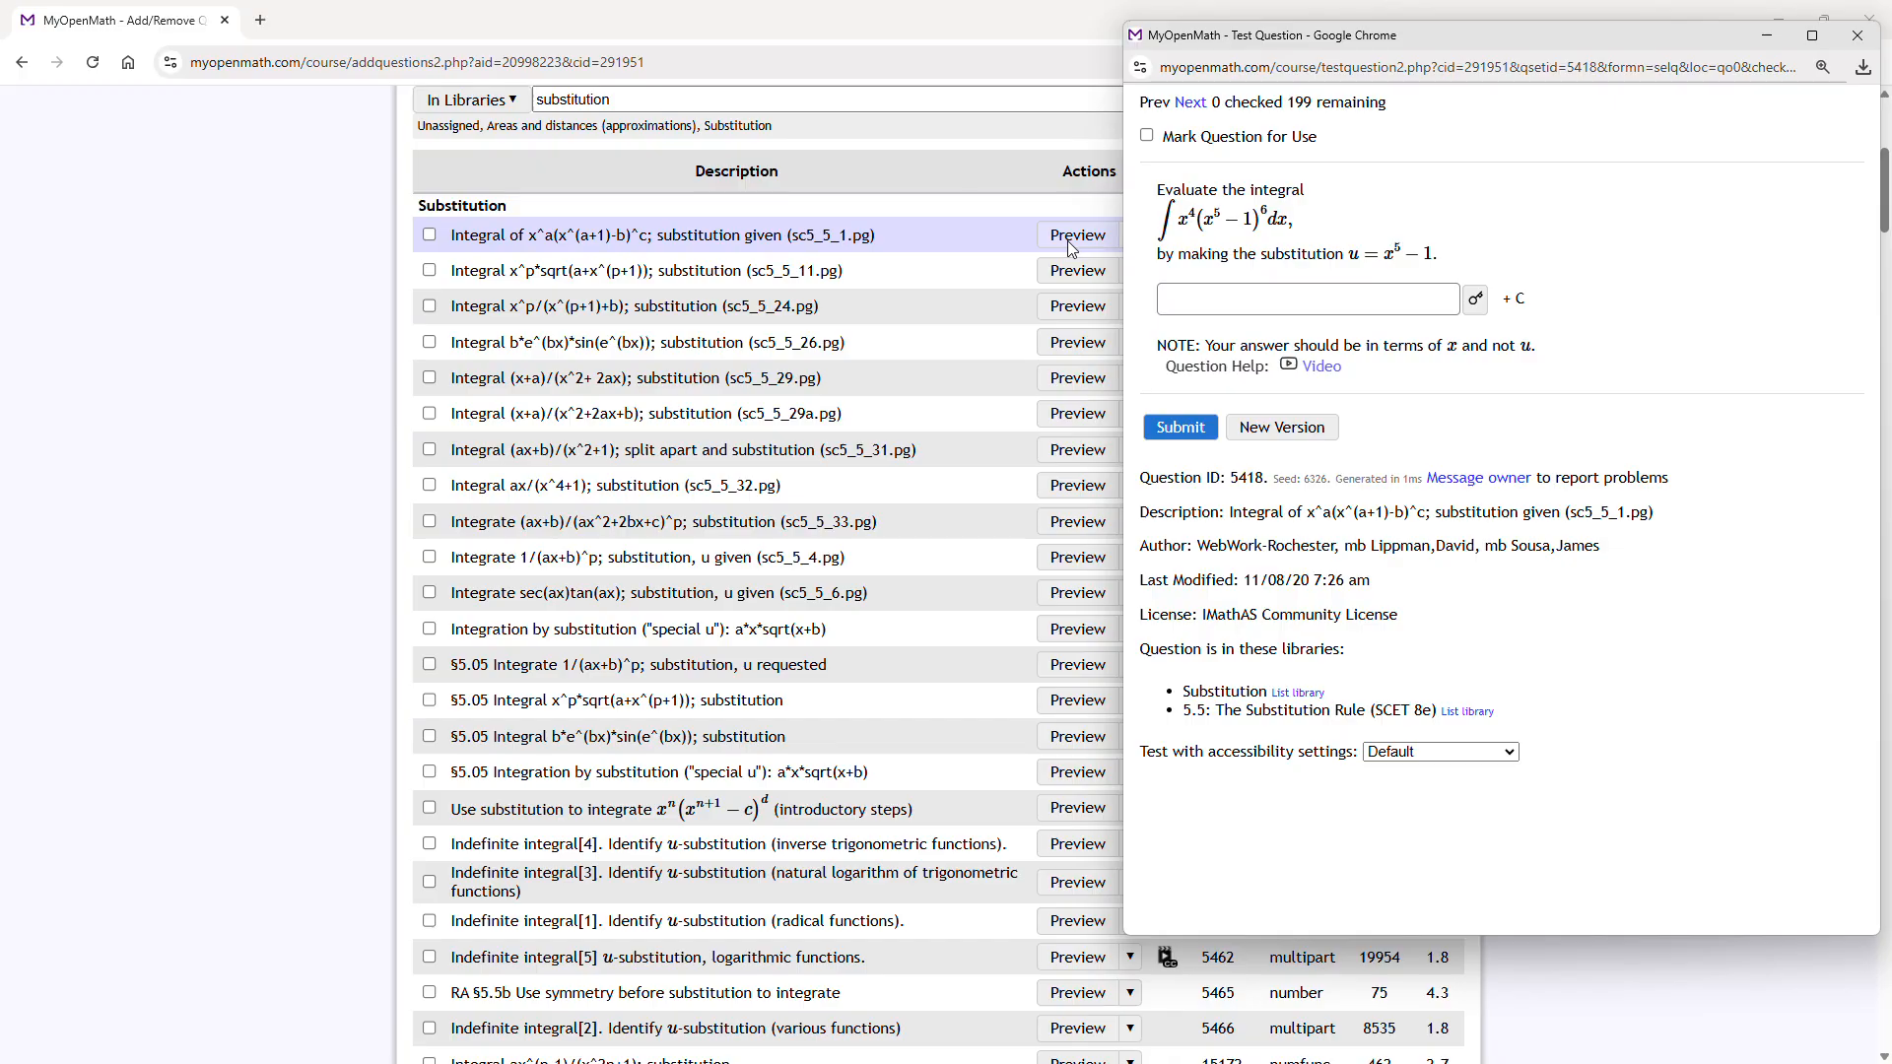
pyautogui.click(1149, 137)
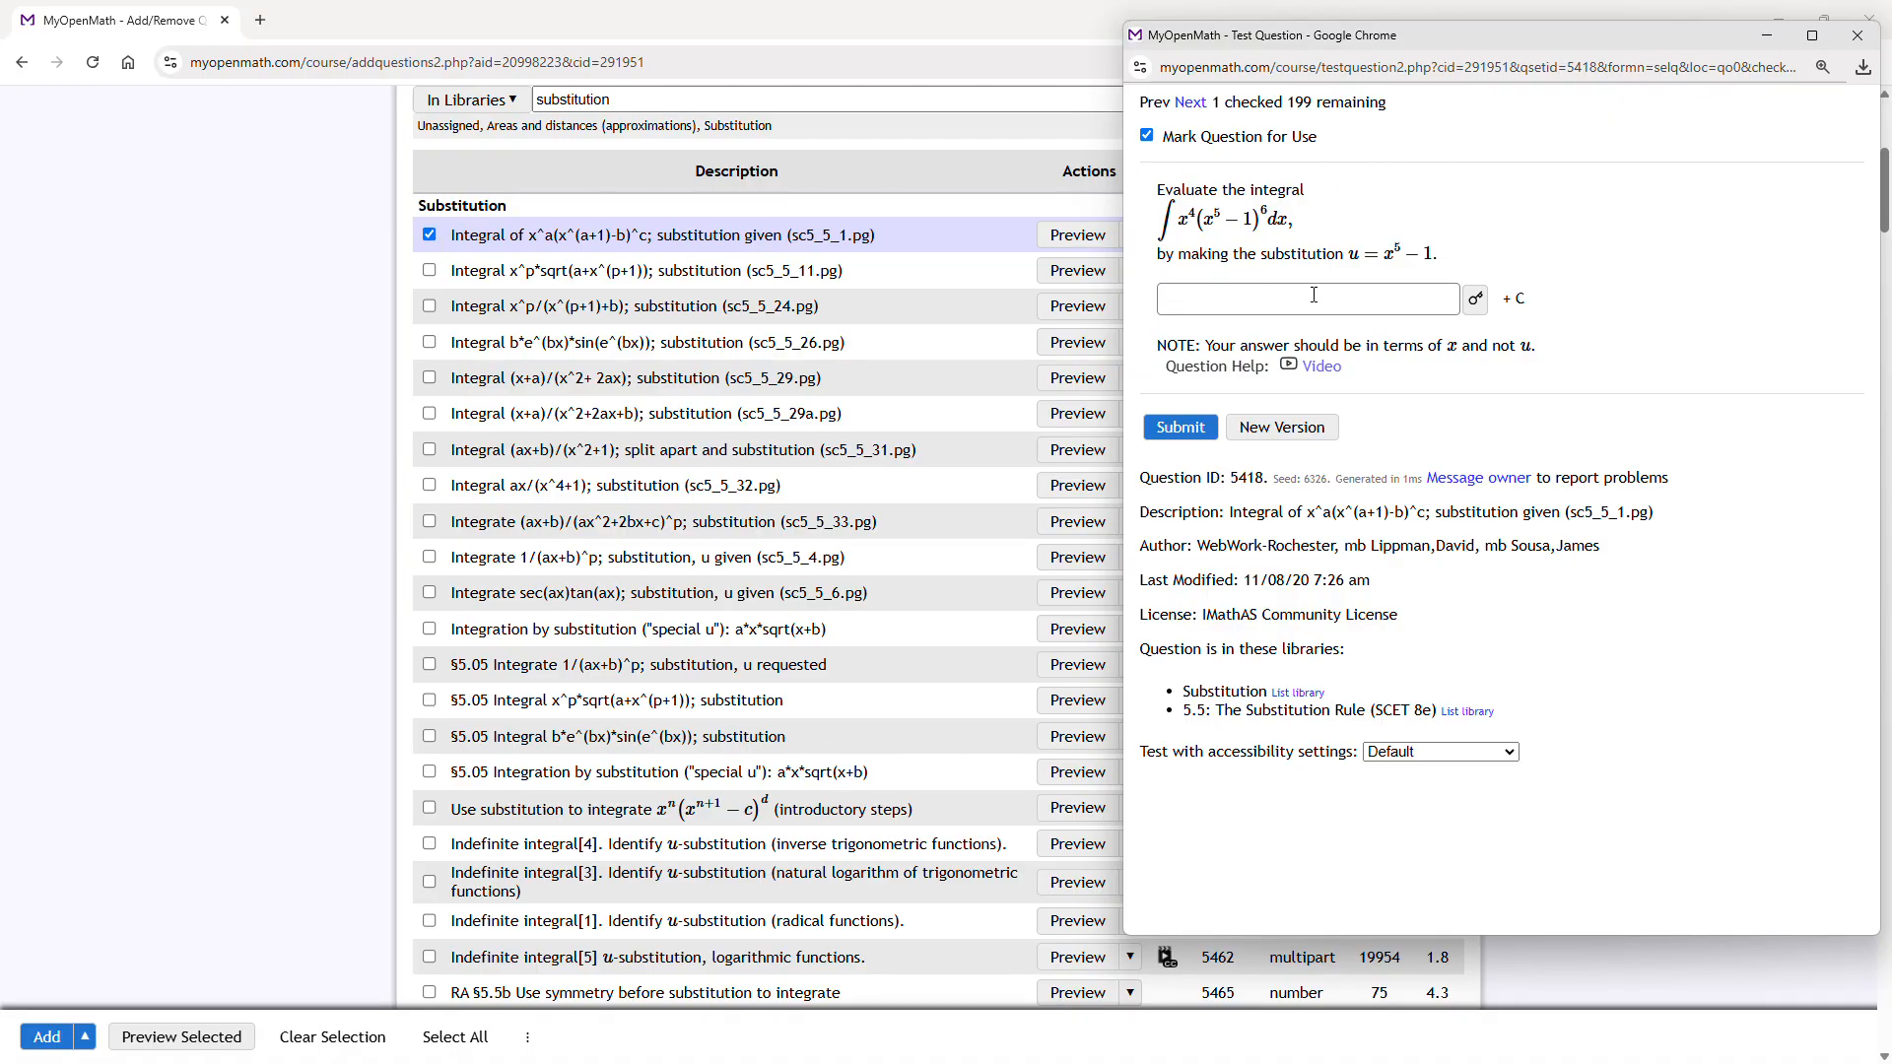
pyautogui.click(1196, 104)
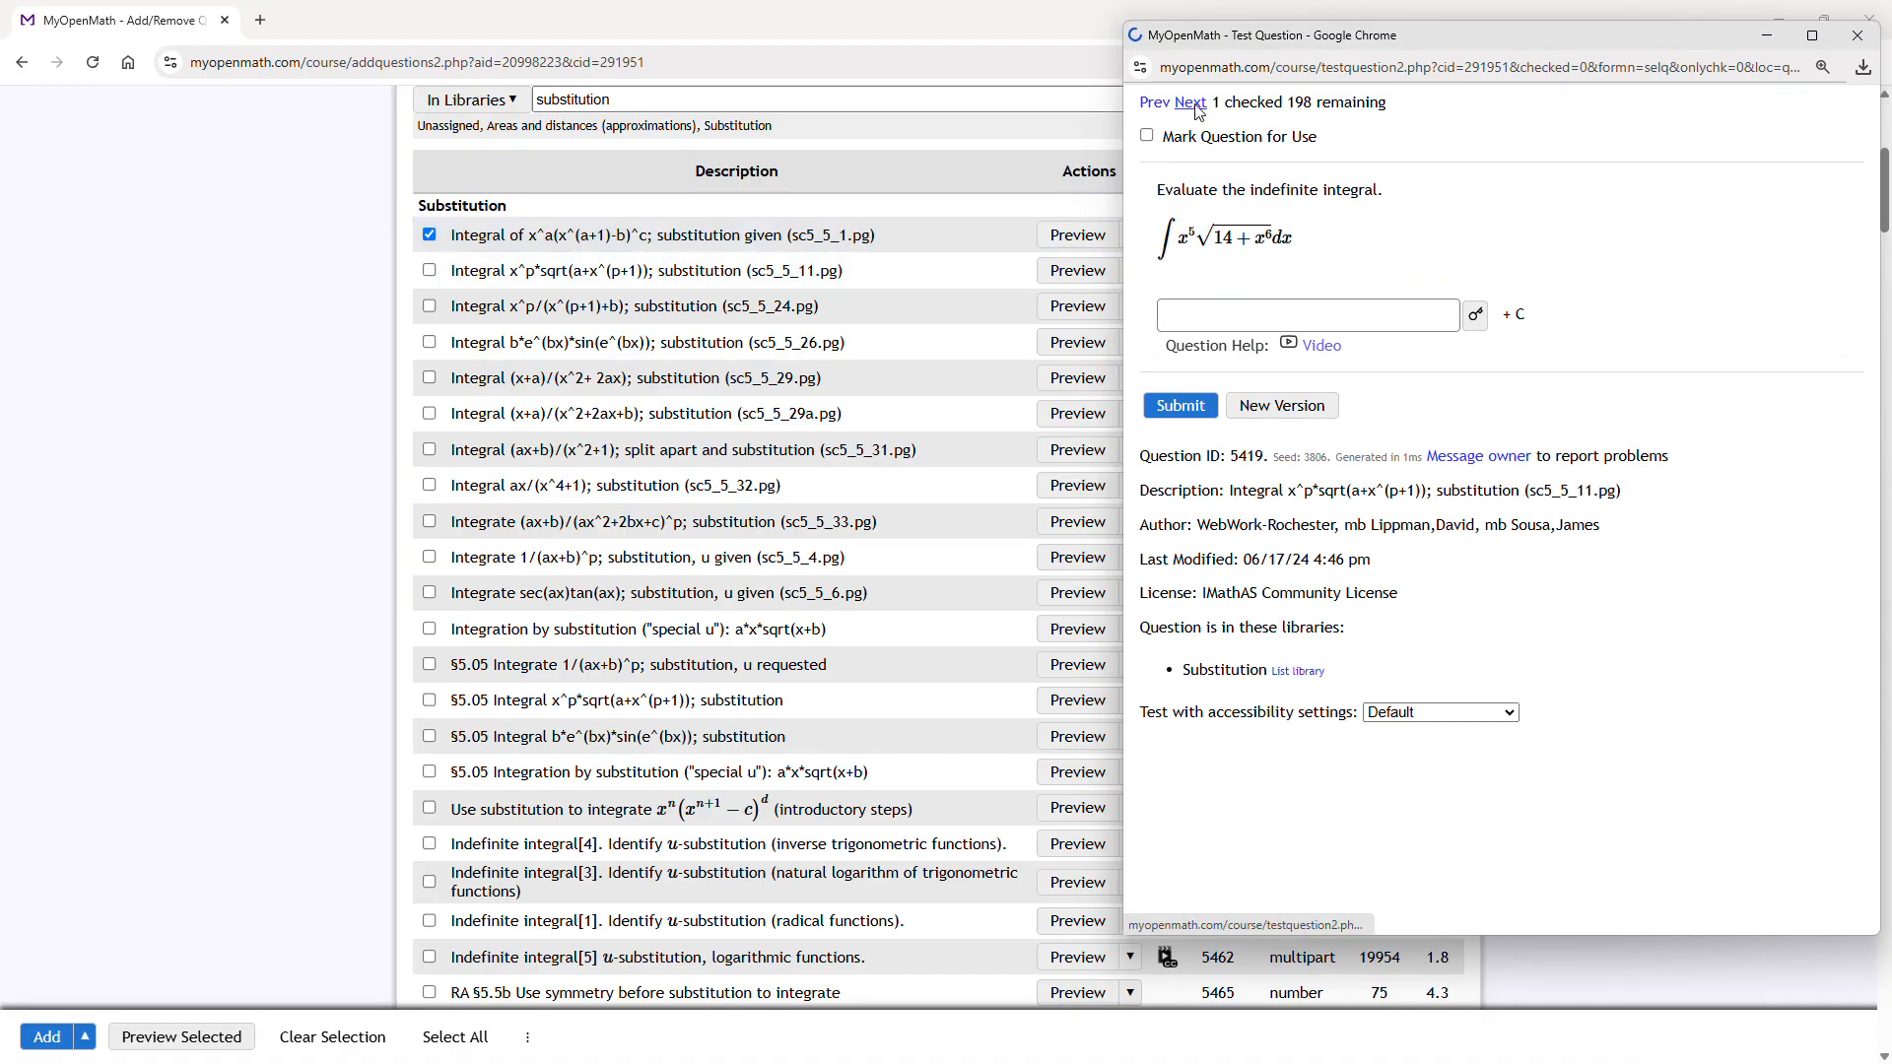
pyautogui.click(1195, 104)
pyautogui.click(1195, 105)
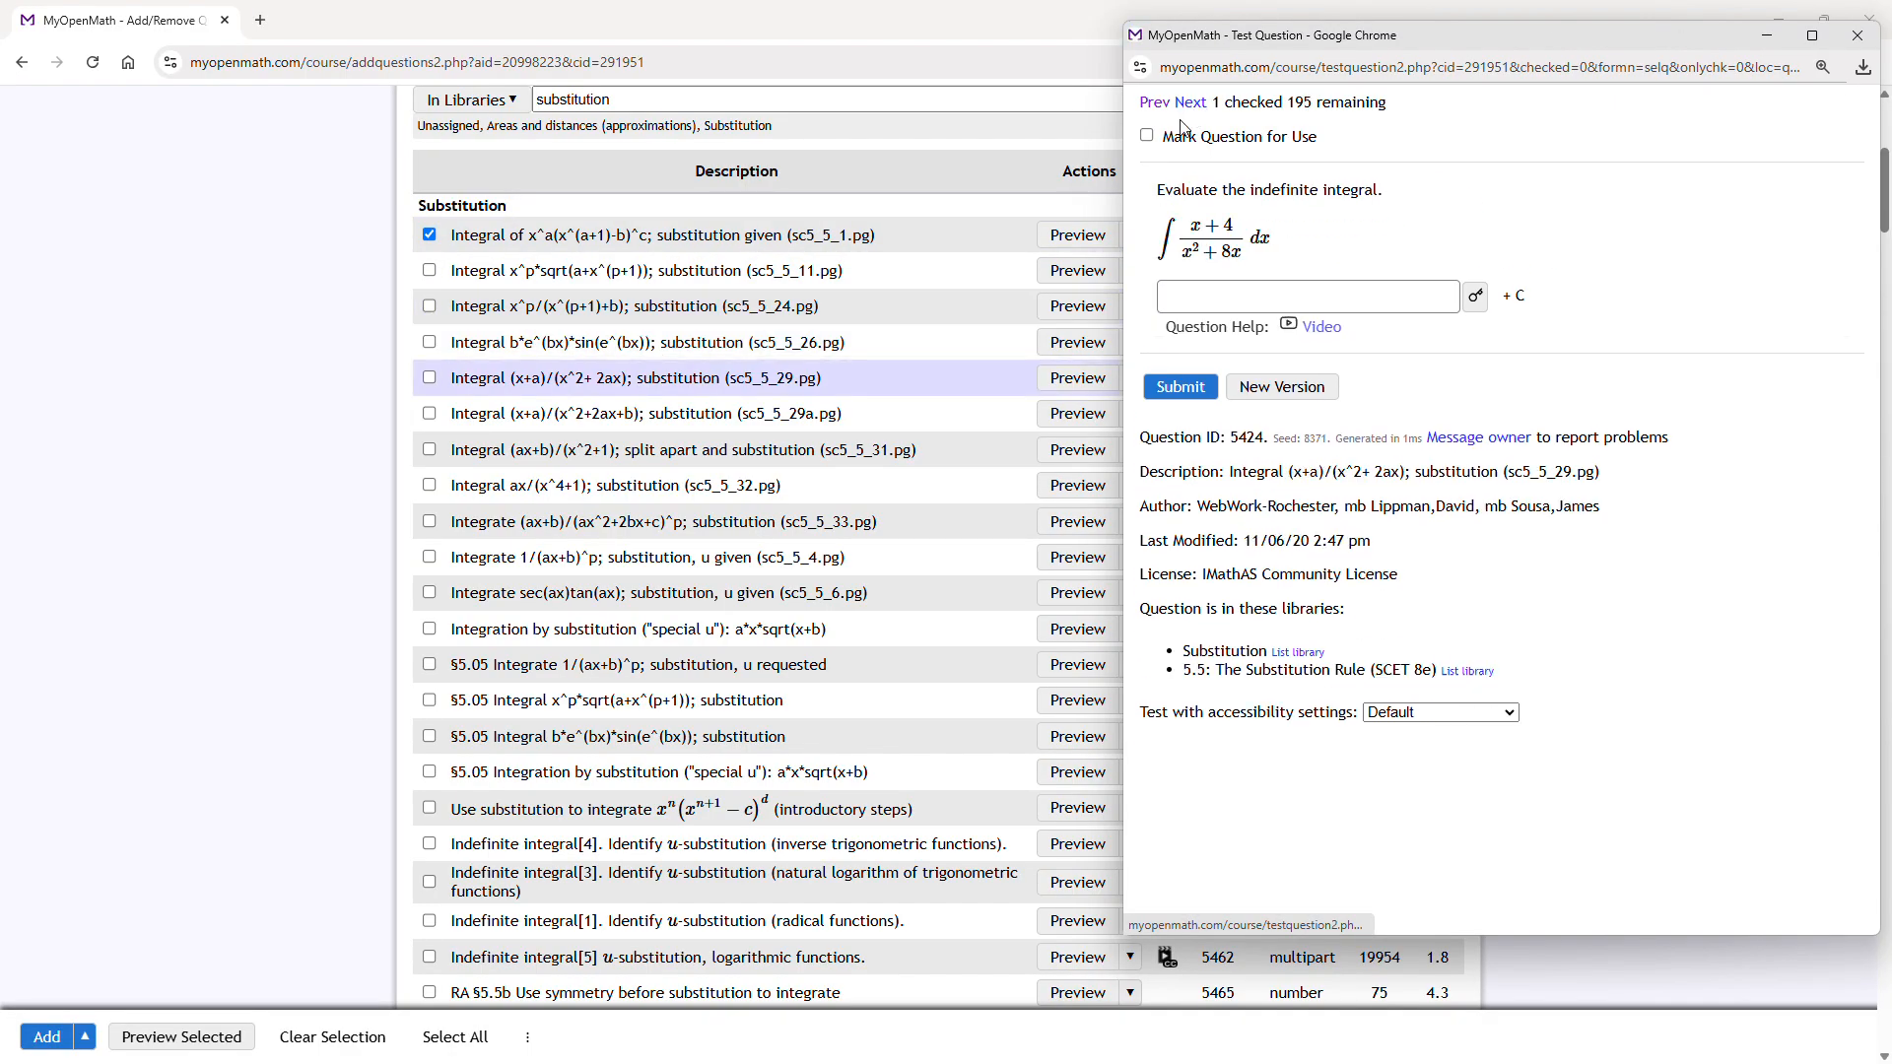
pyautogui.click(1146, 137)
# Step: Preview the questions following sc5_5_29.pg, go back to that question to view its video help option, and close the preview window
pyautogui.click(1191, 104)
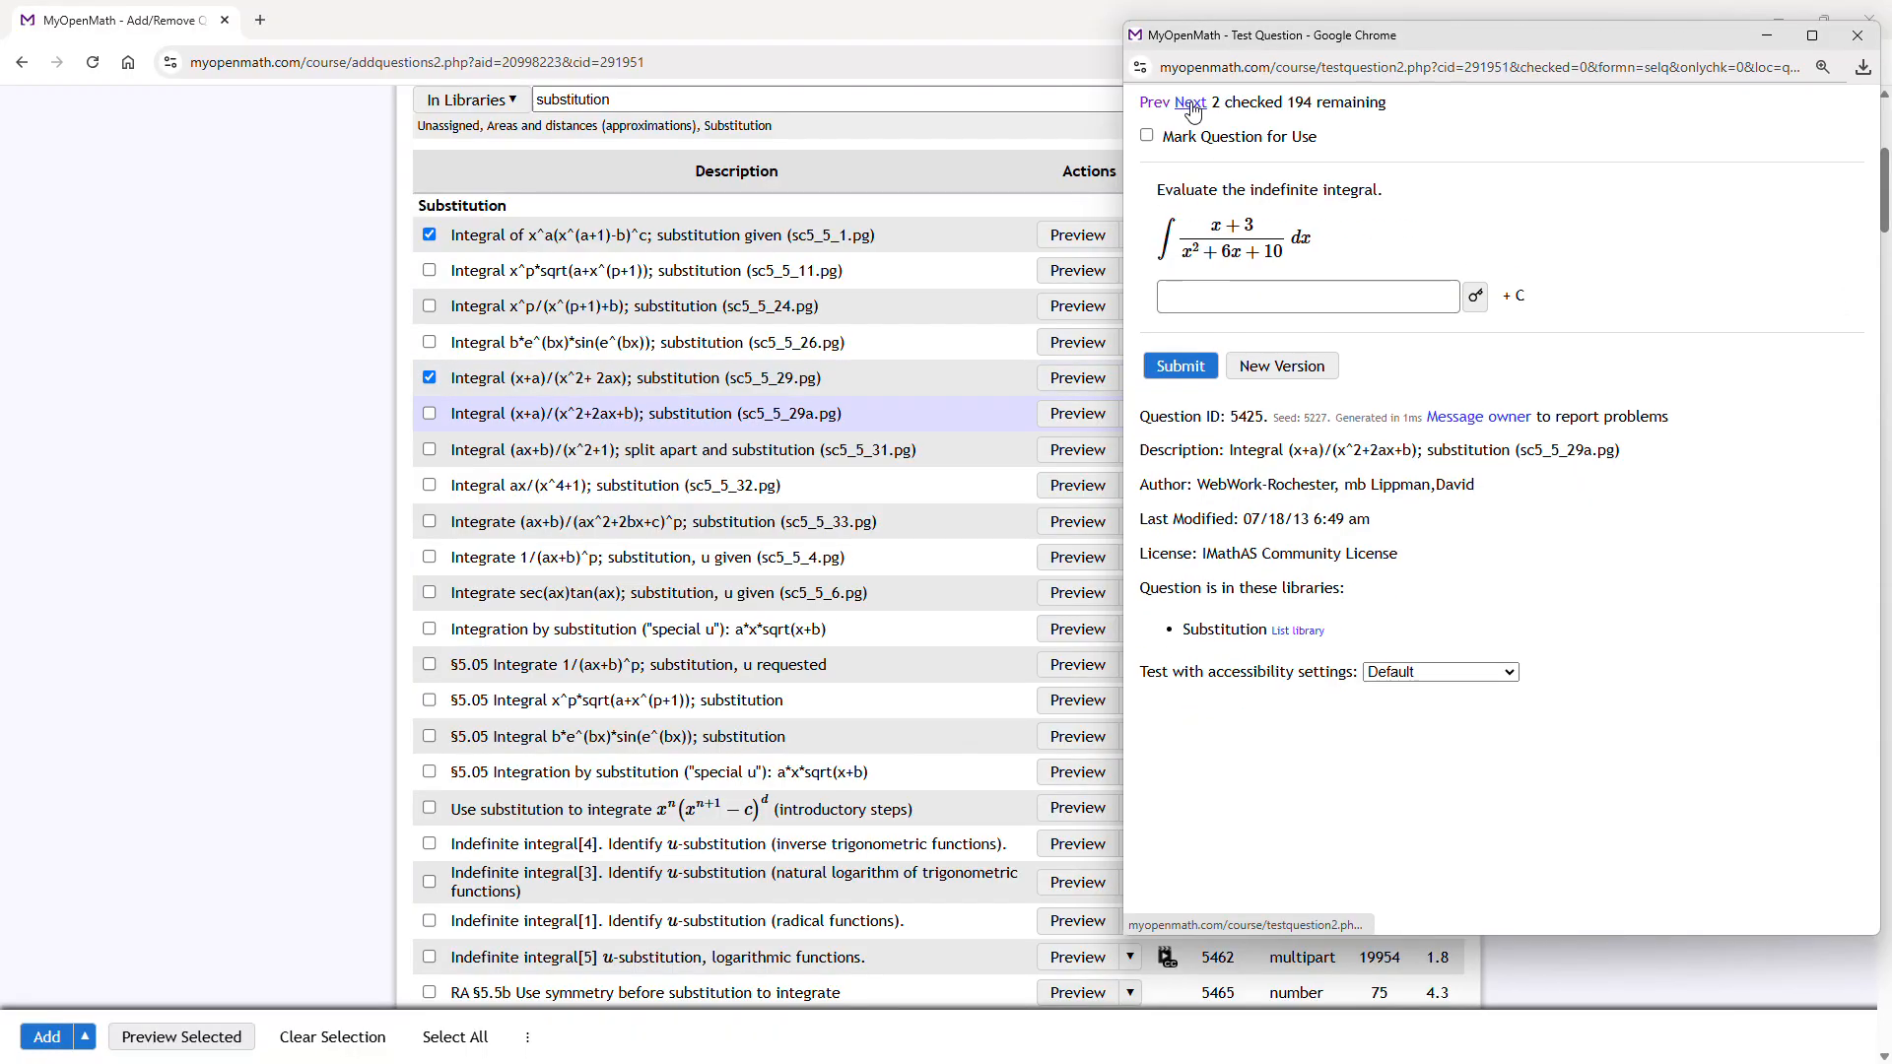
pyautogui.click(1191, 104)
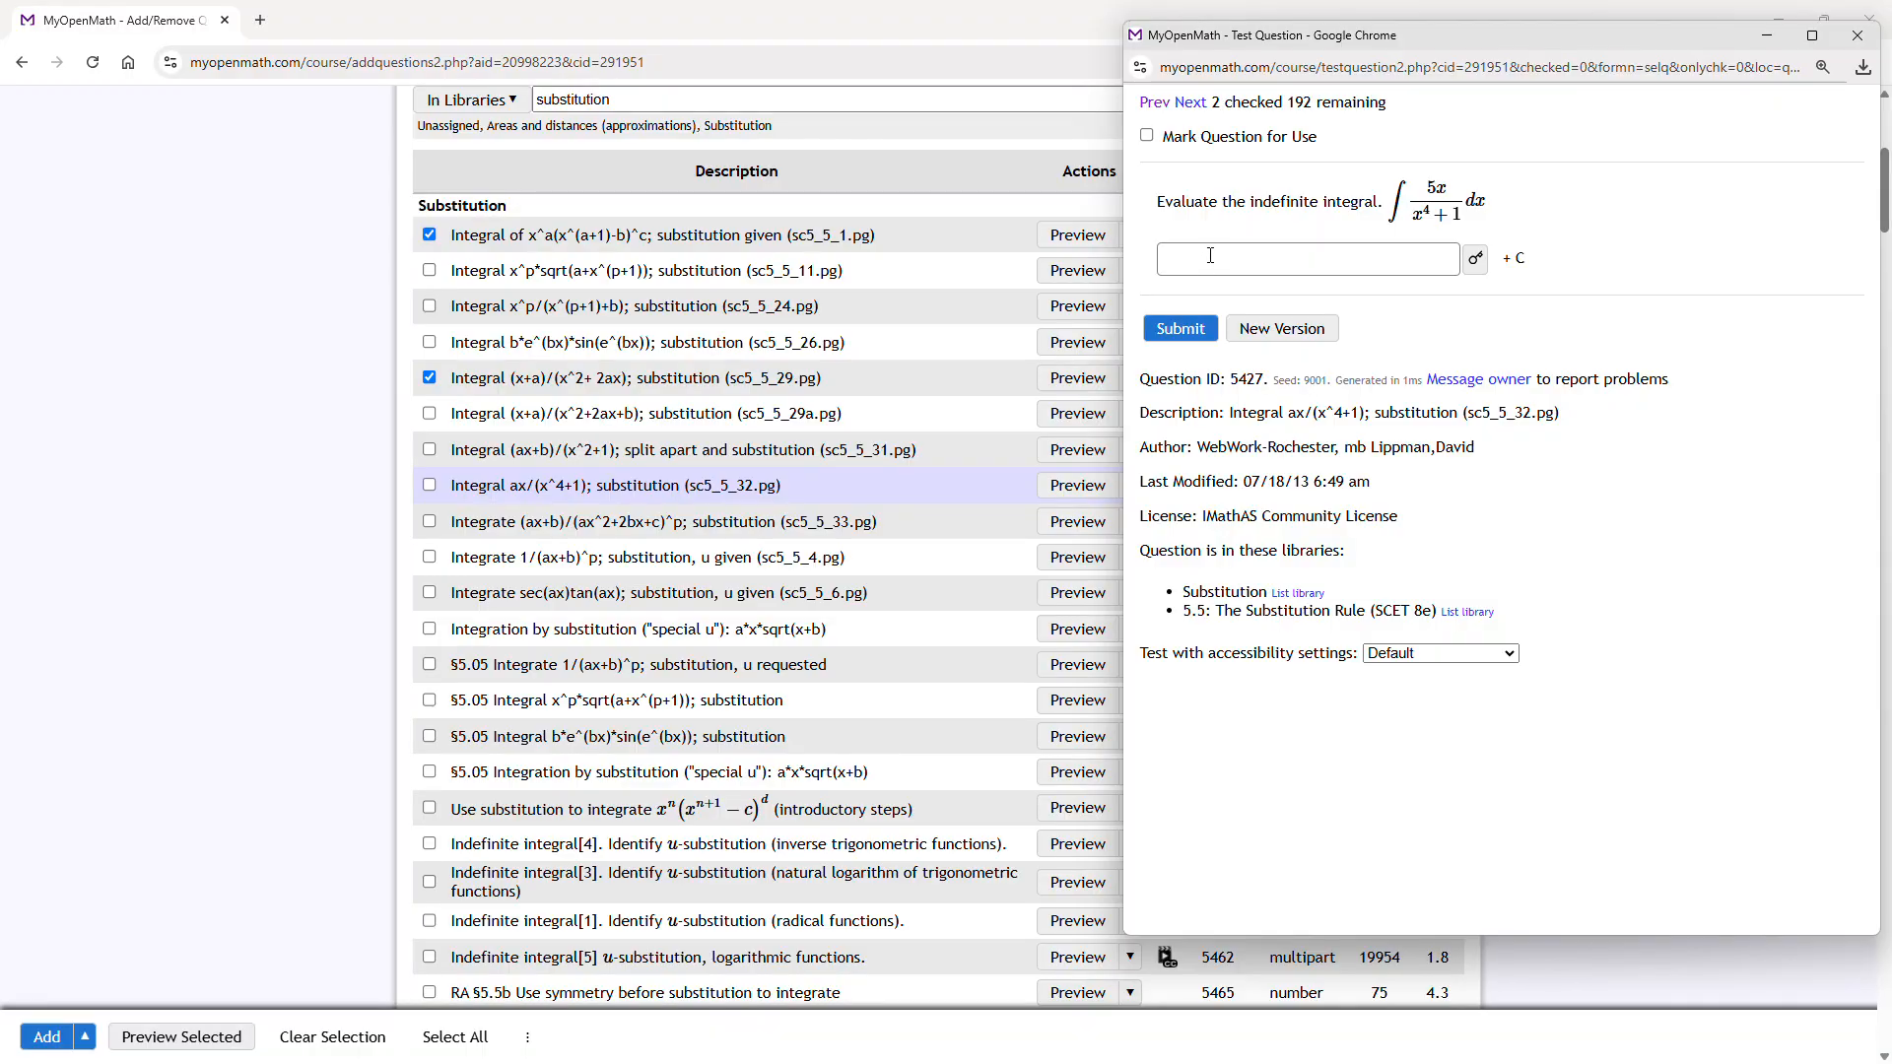
pyautogui.moveTo(1291, 45); pyautogui.dragTo(1420, 68)
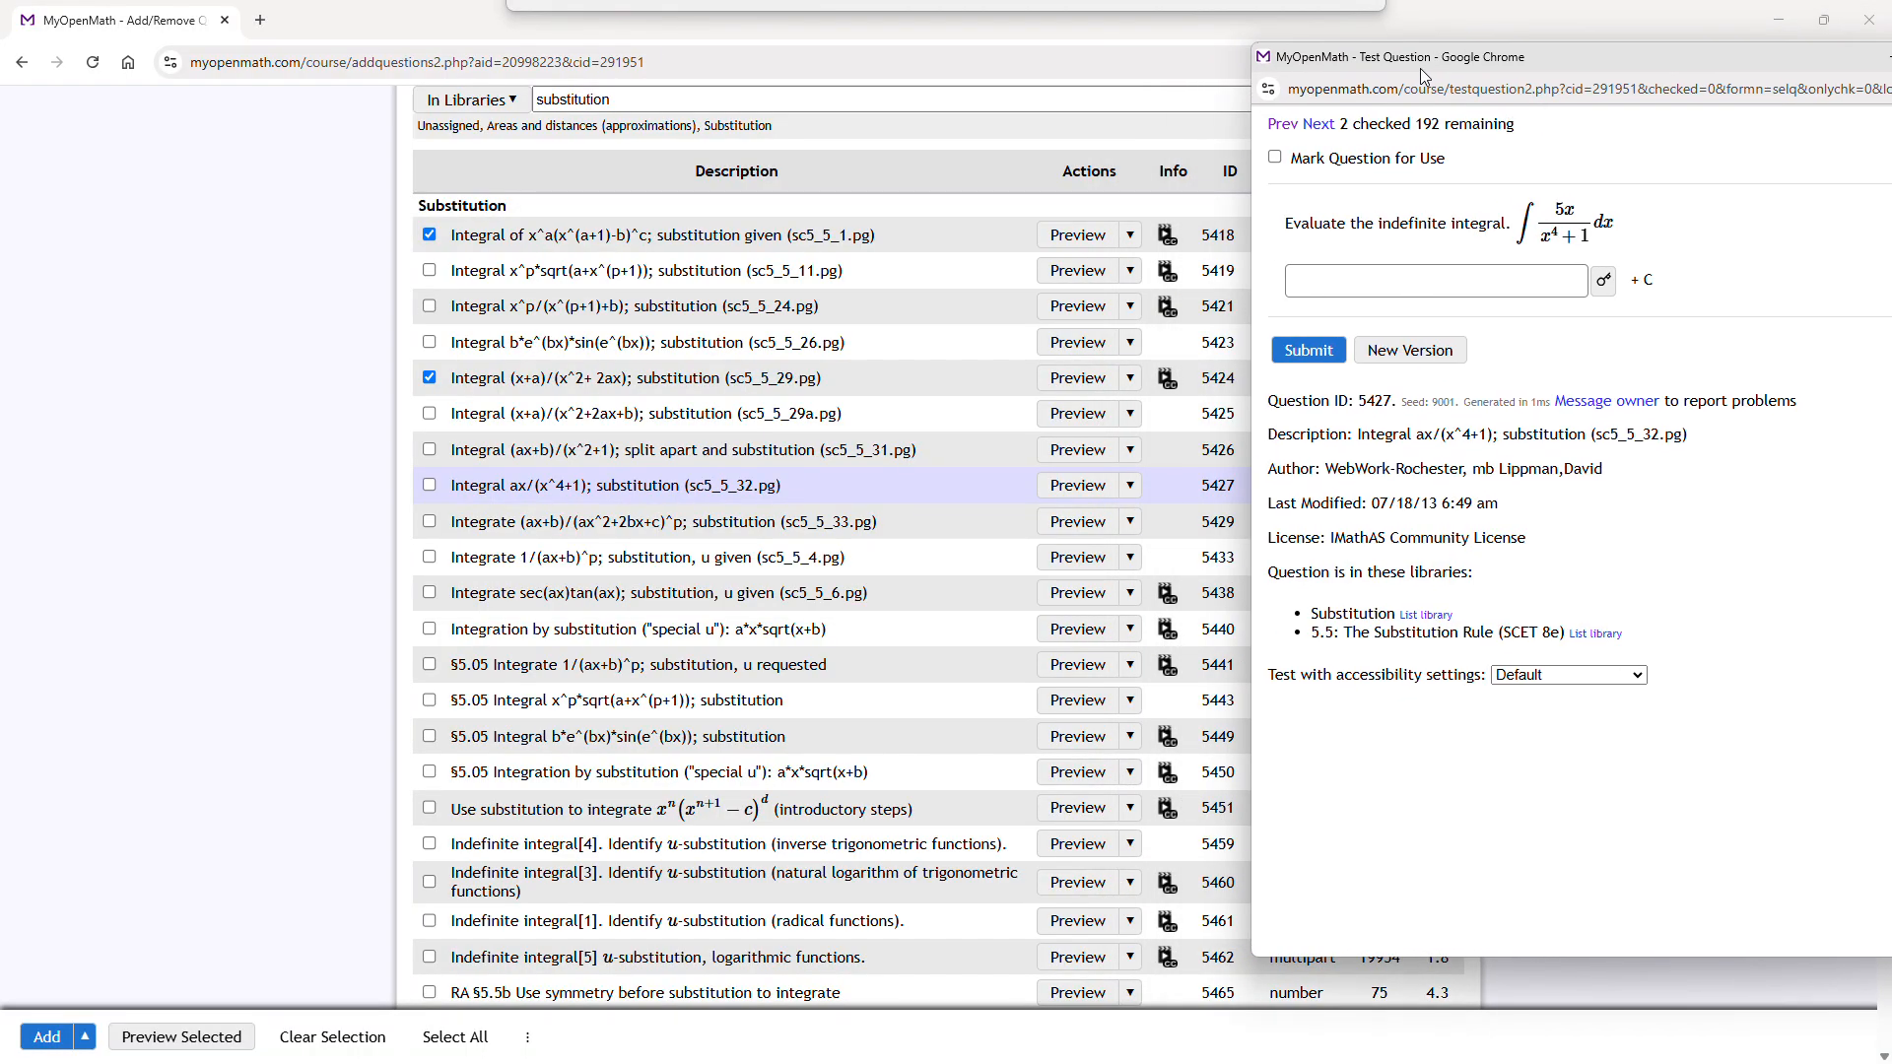
pyautogui.click(1277, 125)
pyautogui.click(1276, 125)
pyautogui.click(1275, 126)
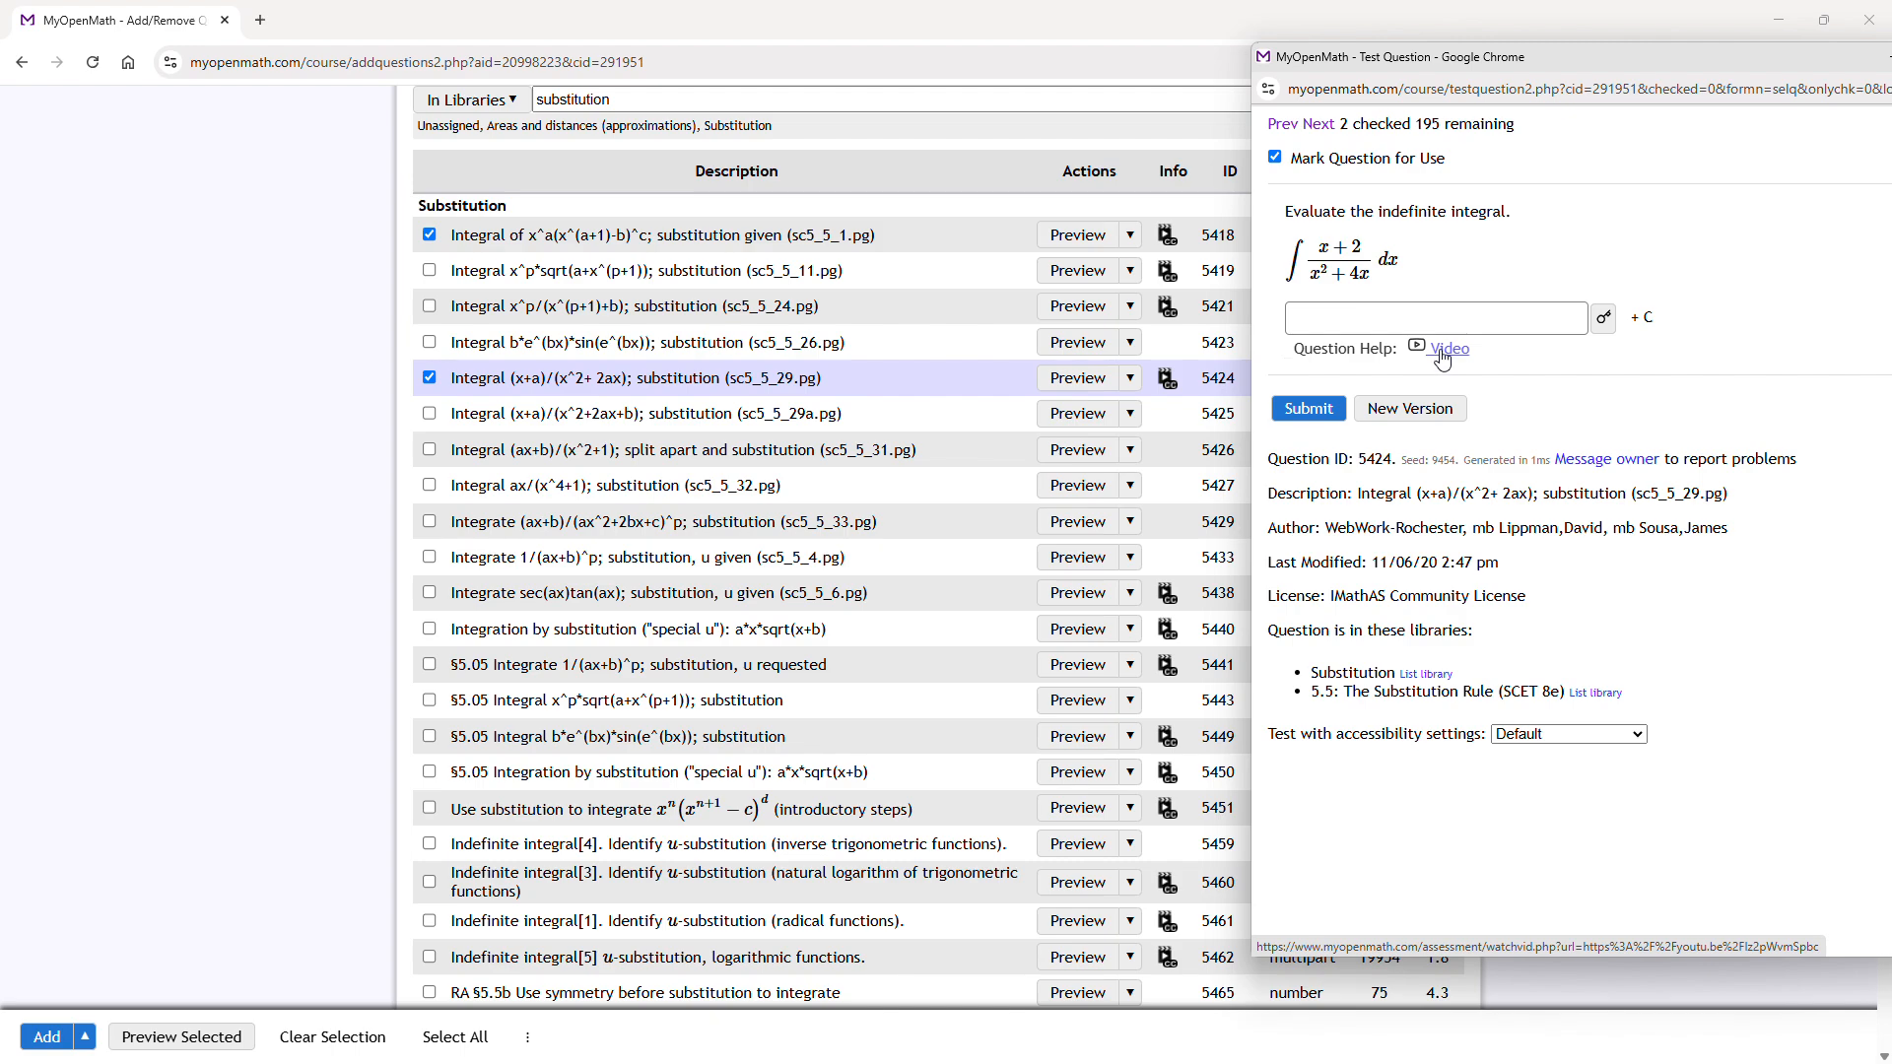
pyautogui.moveTo(1511, 61); pyautogui.dragTo(1350, 62)
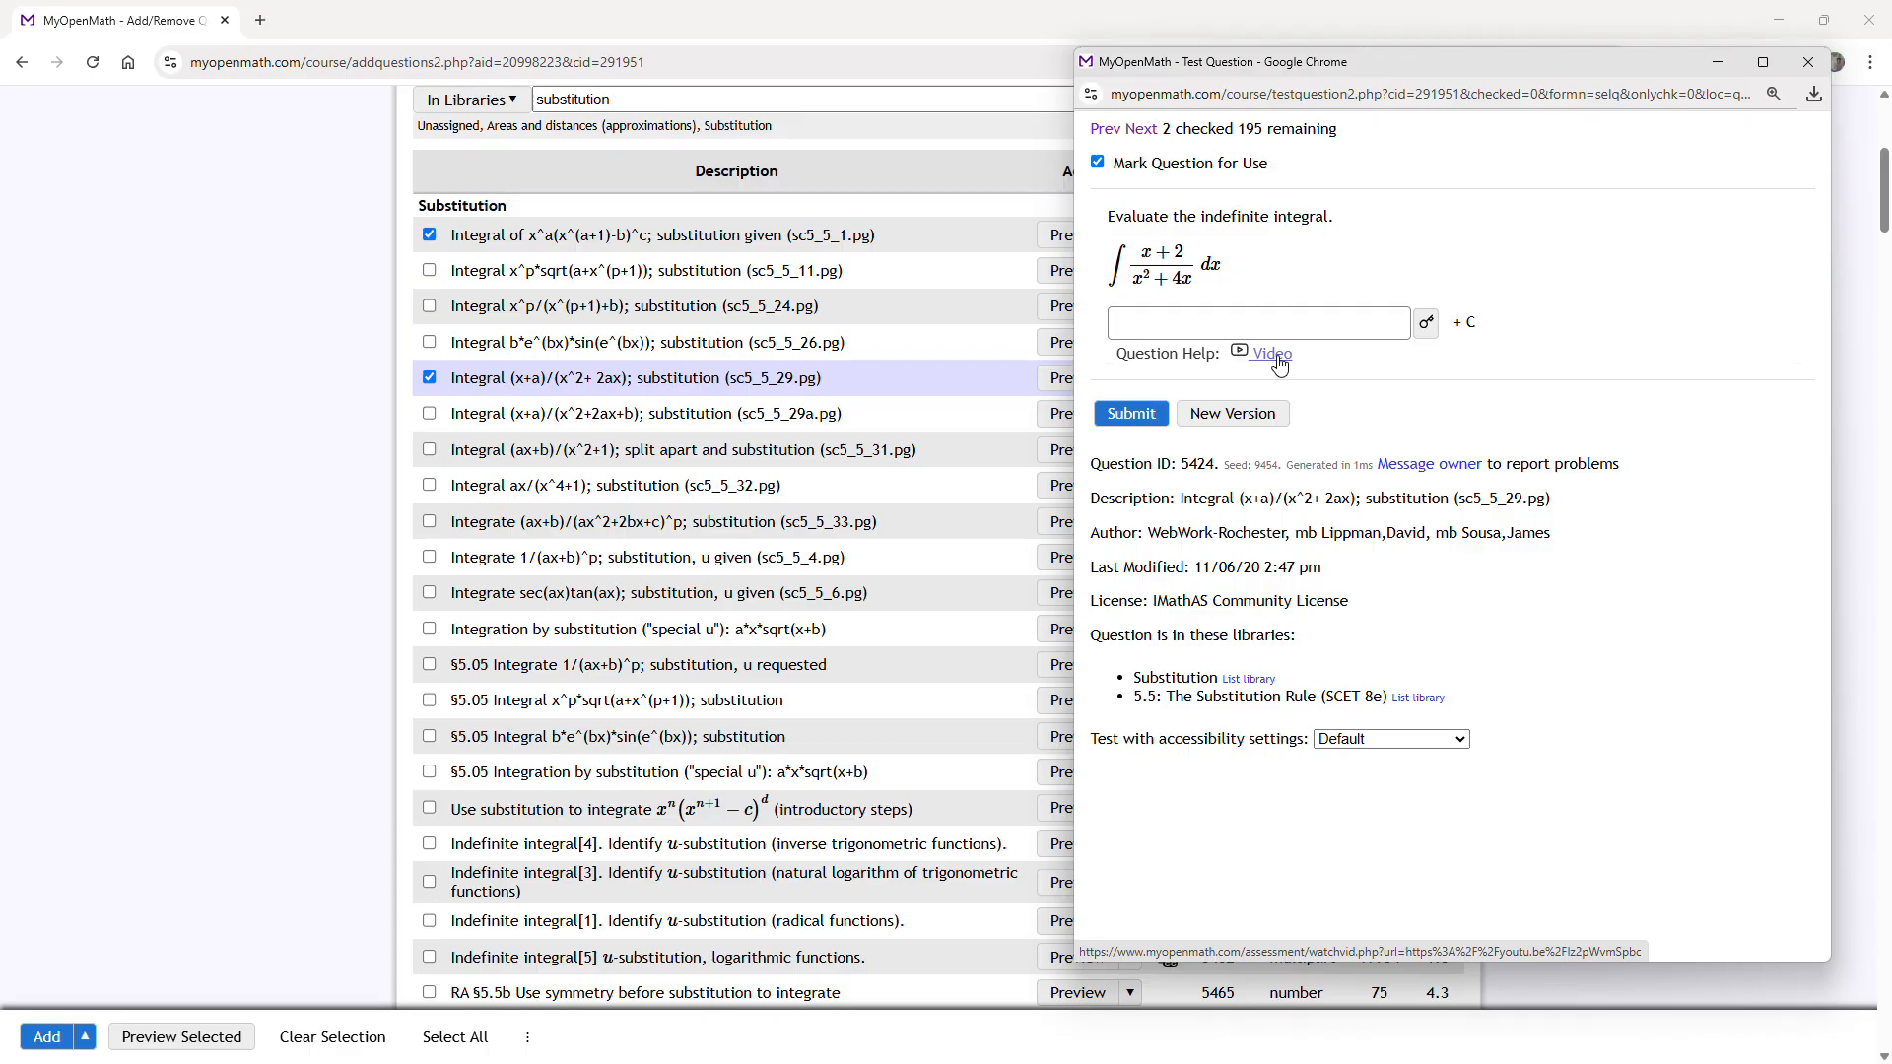
pyautogui.click(1818, 74)
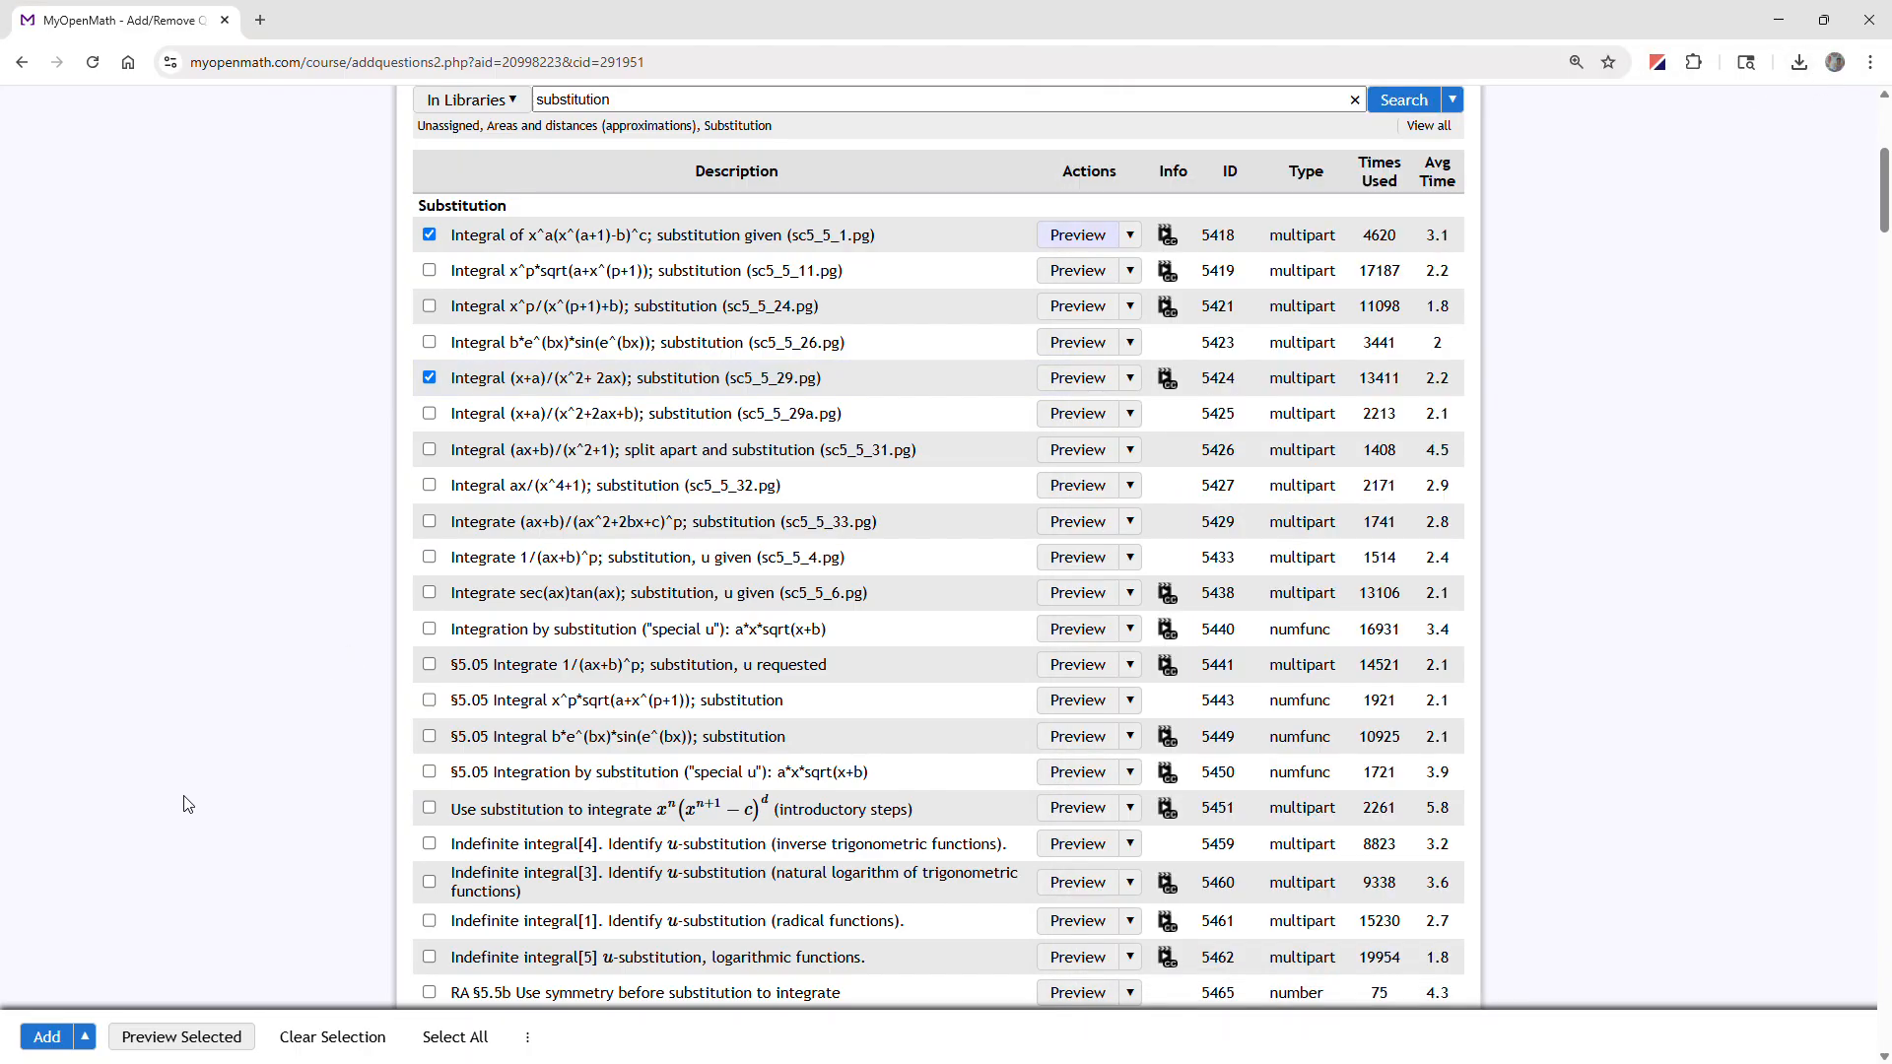
# Step: Add the two marked substitution questions to Demo Assignment 2 and view the assessment's question list
pyautogui.click(47, 1037)
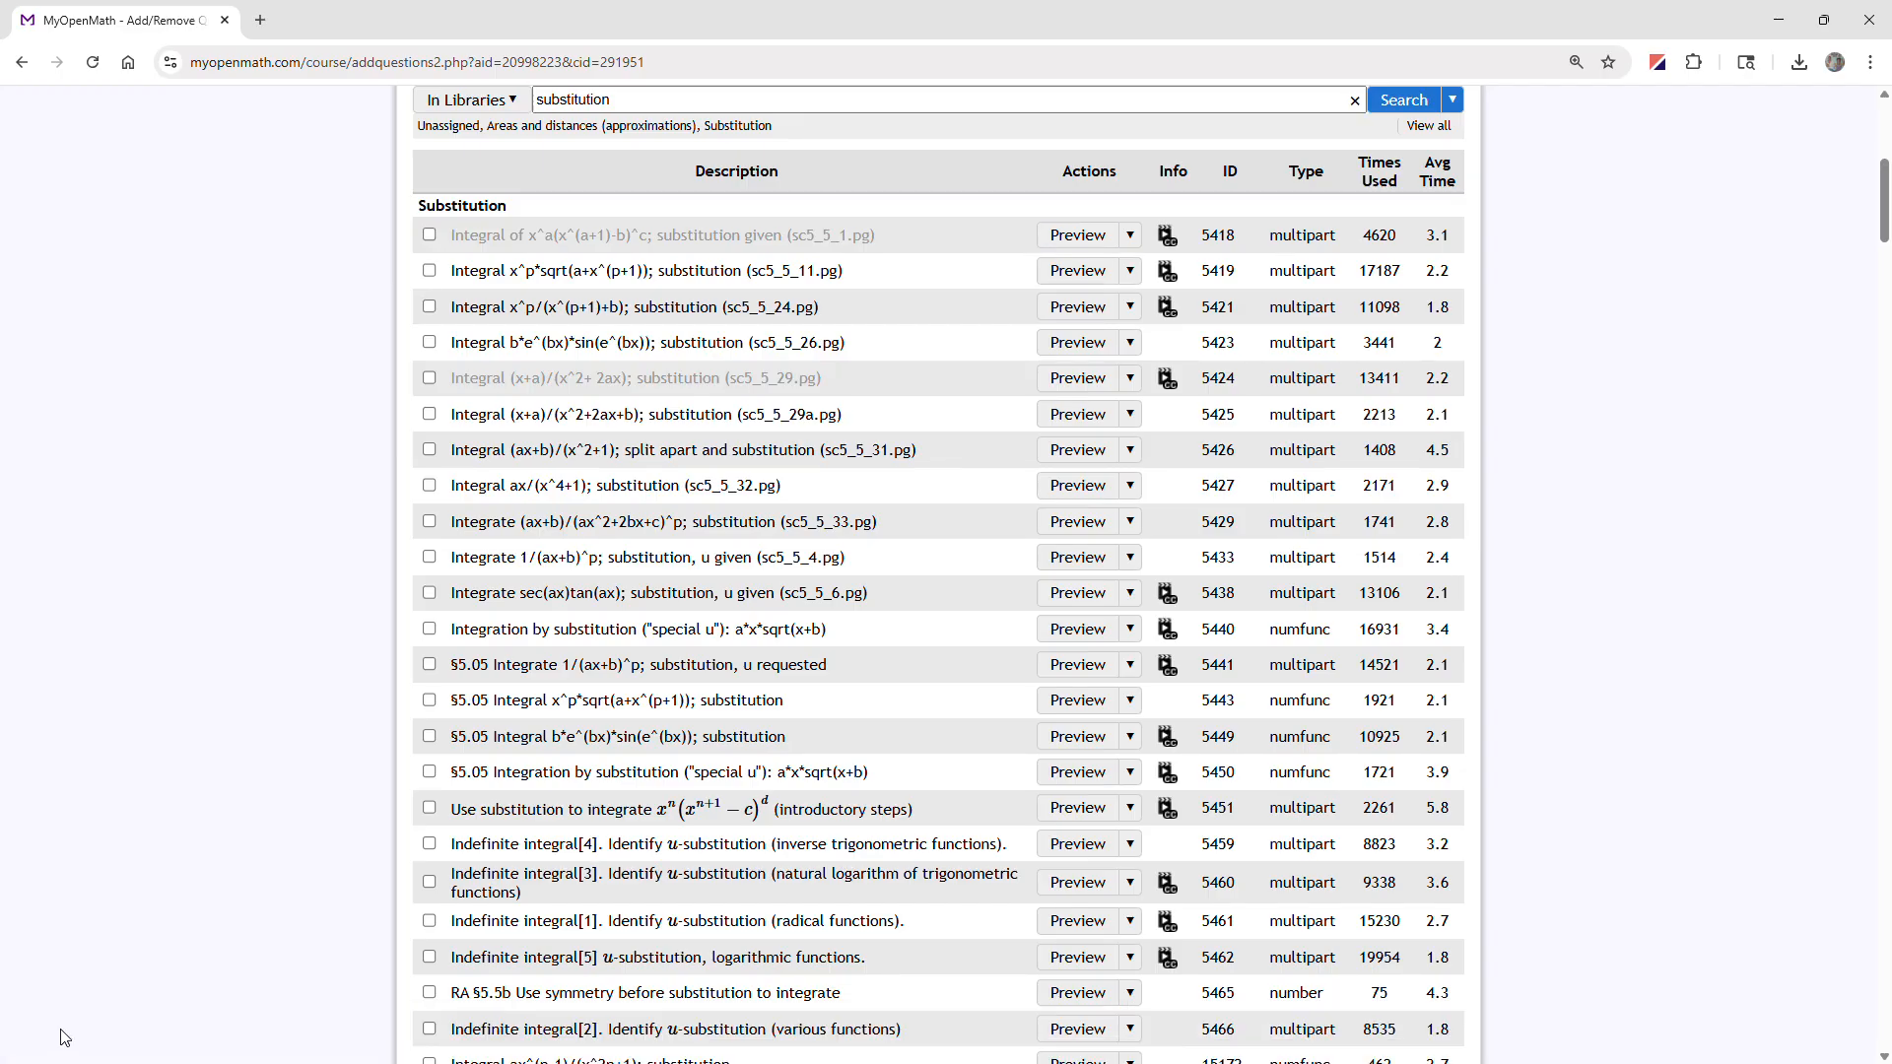
pyautogui.scroll(6, 139, 896)
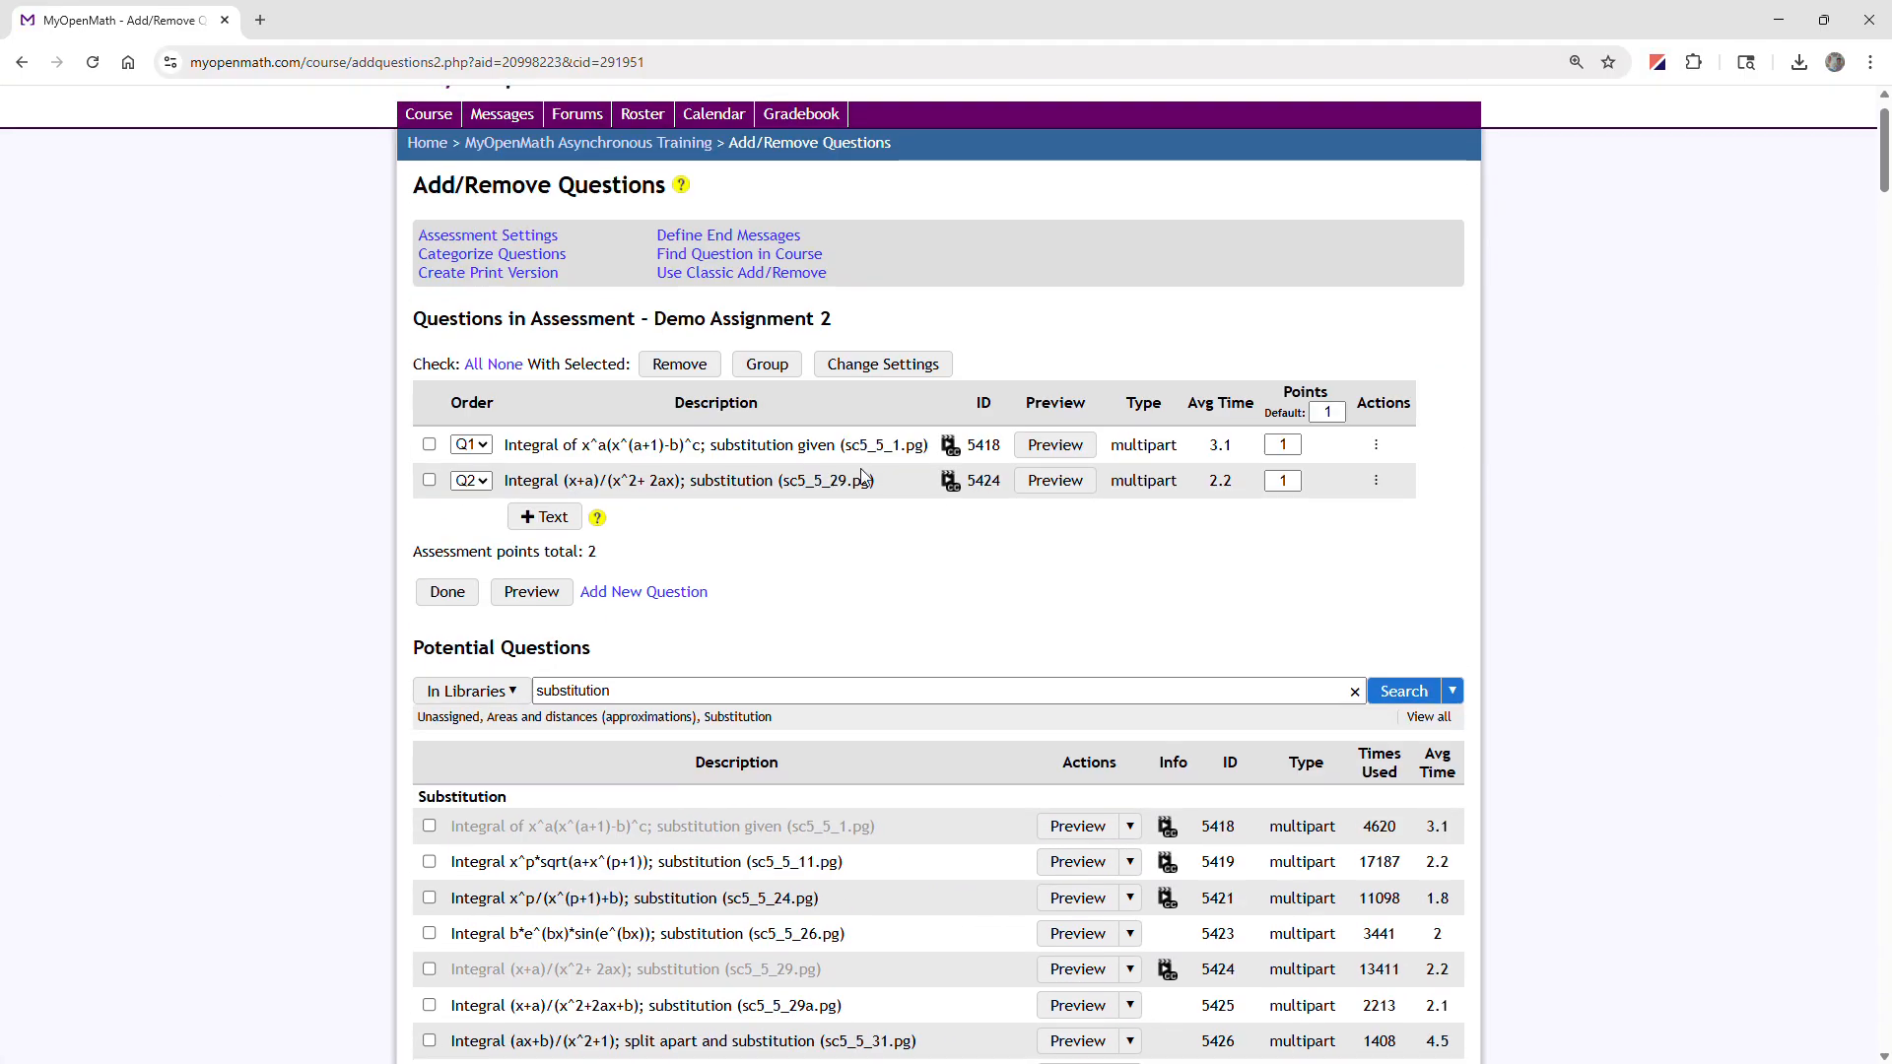
pyautogui.click(842, 35)
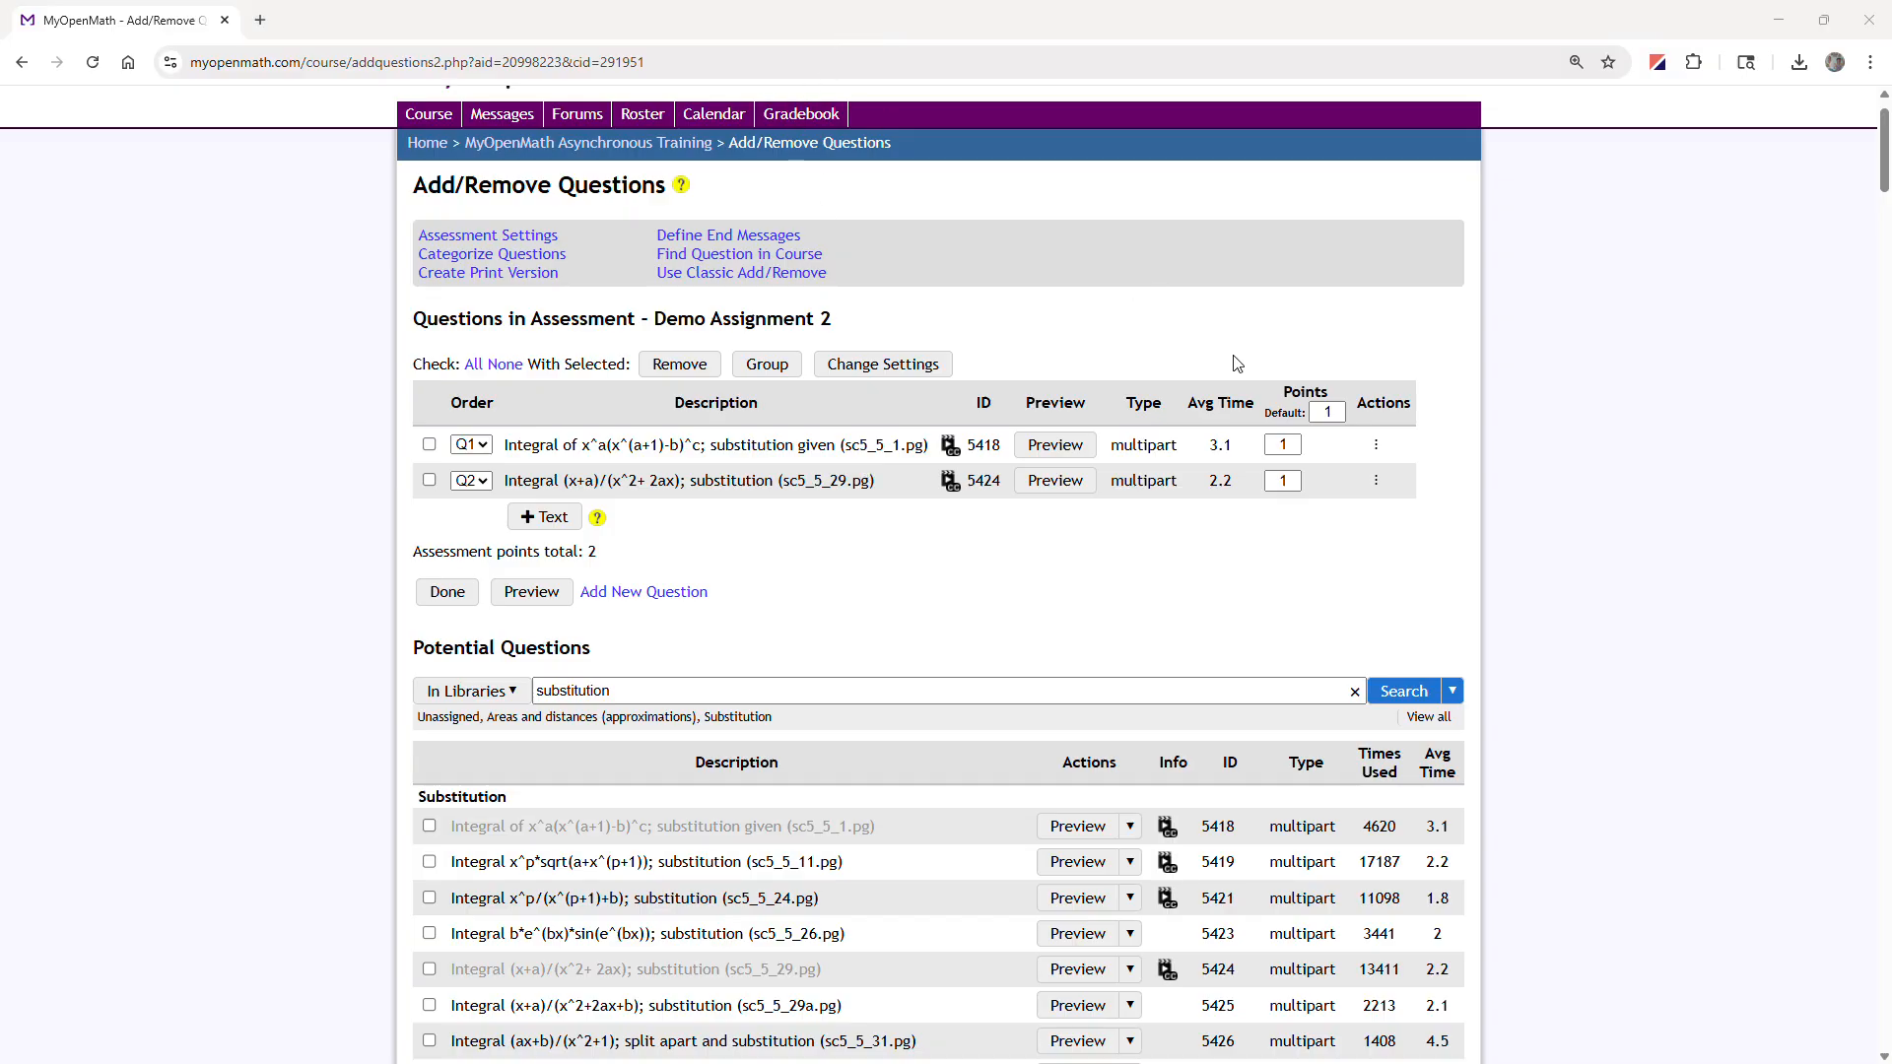
# Step: View the individual settings page of question 1 and return to the Add/Remove Questions page without changes
pyautogui.click(1375, 448)
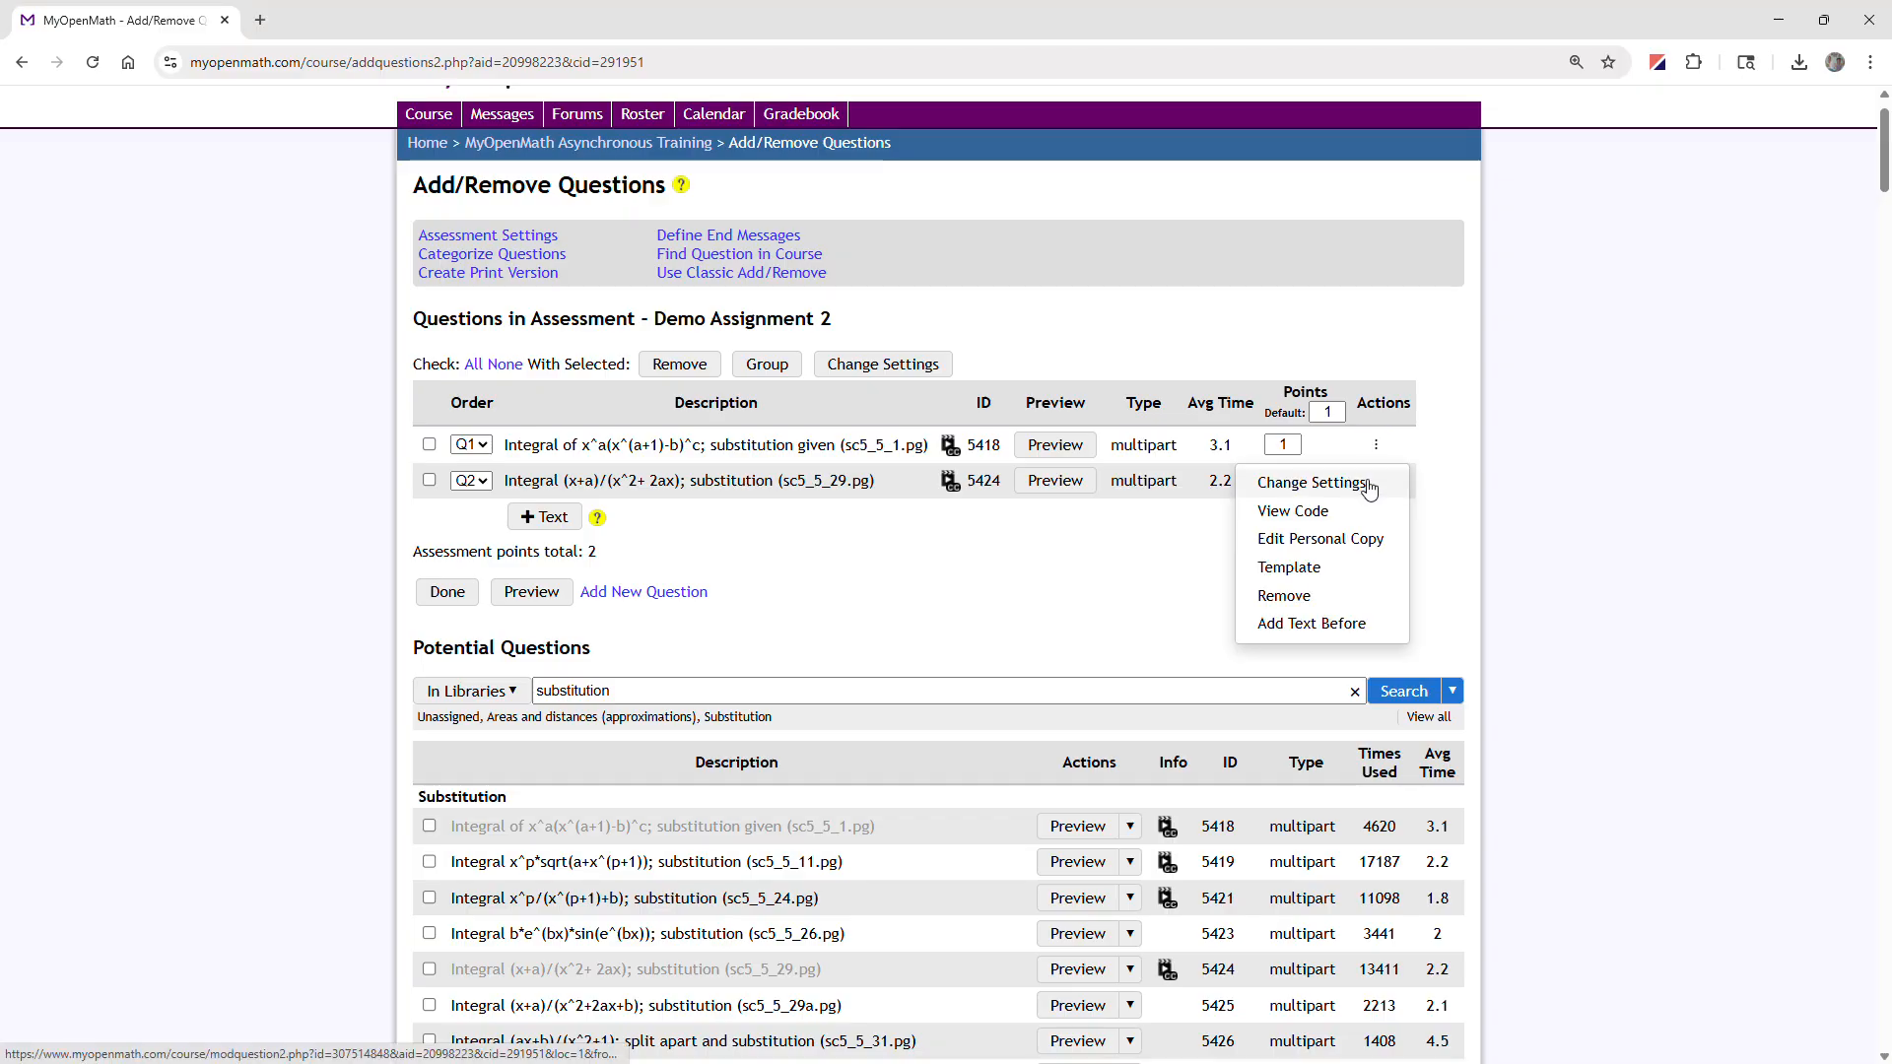
pyautogui.click(1368, 490)
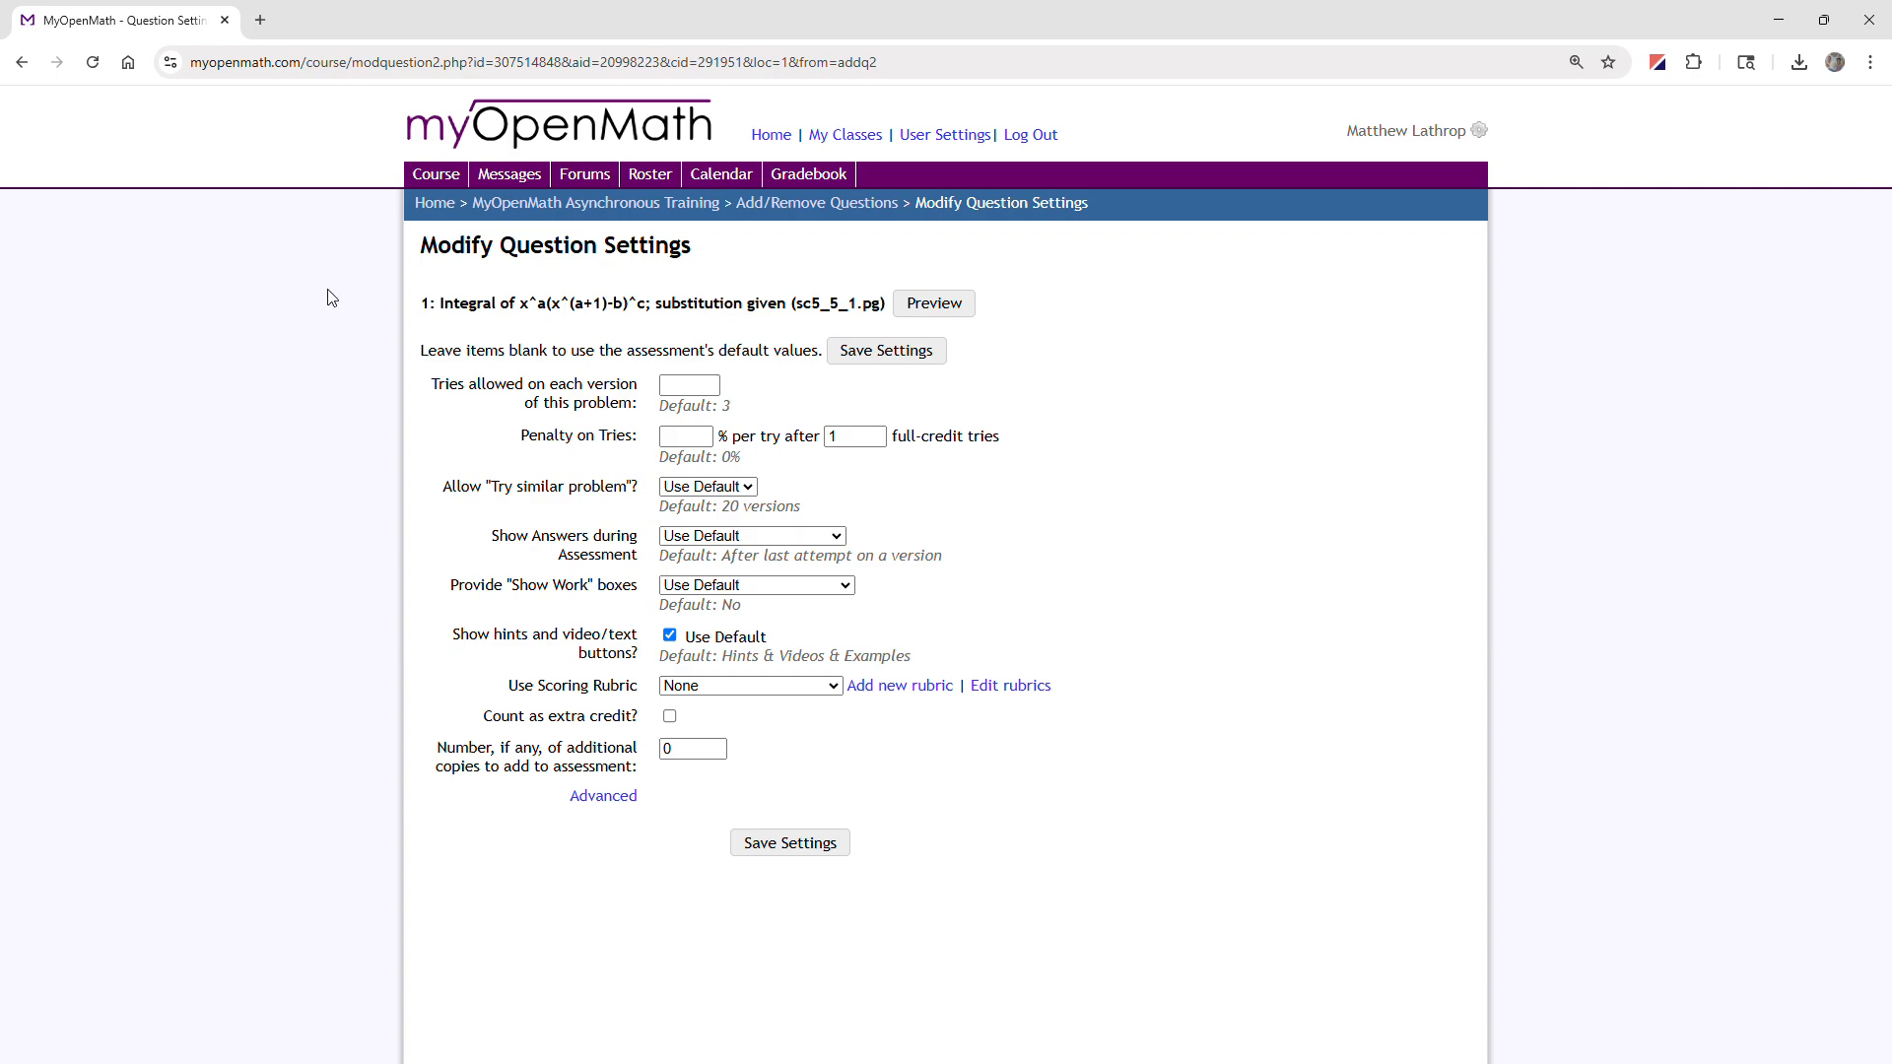
pyautogui.click(21, 61)
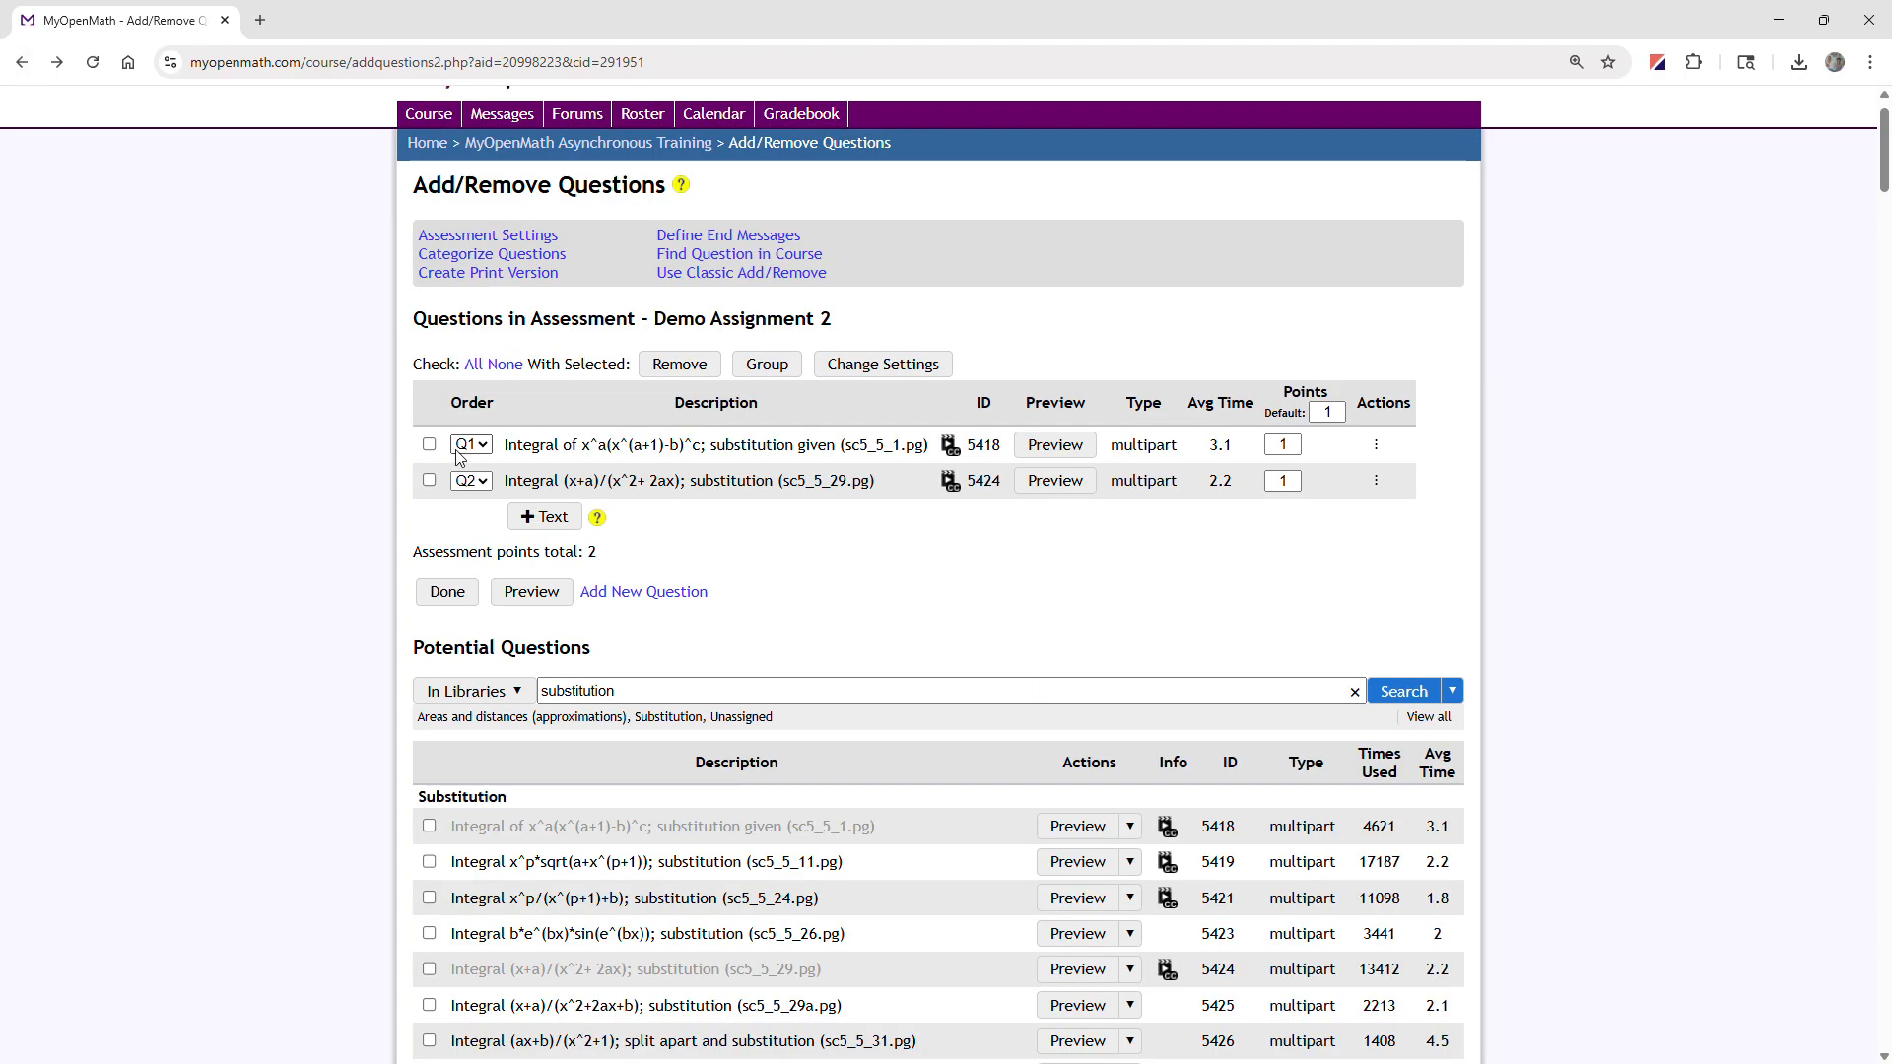
# Step: Add 2 extra copies of question 1 (sc5_5_1.pg) through its question settings and save them
pyautogui.click(431, 446)
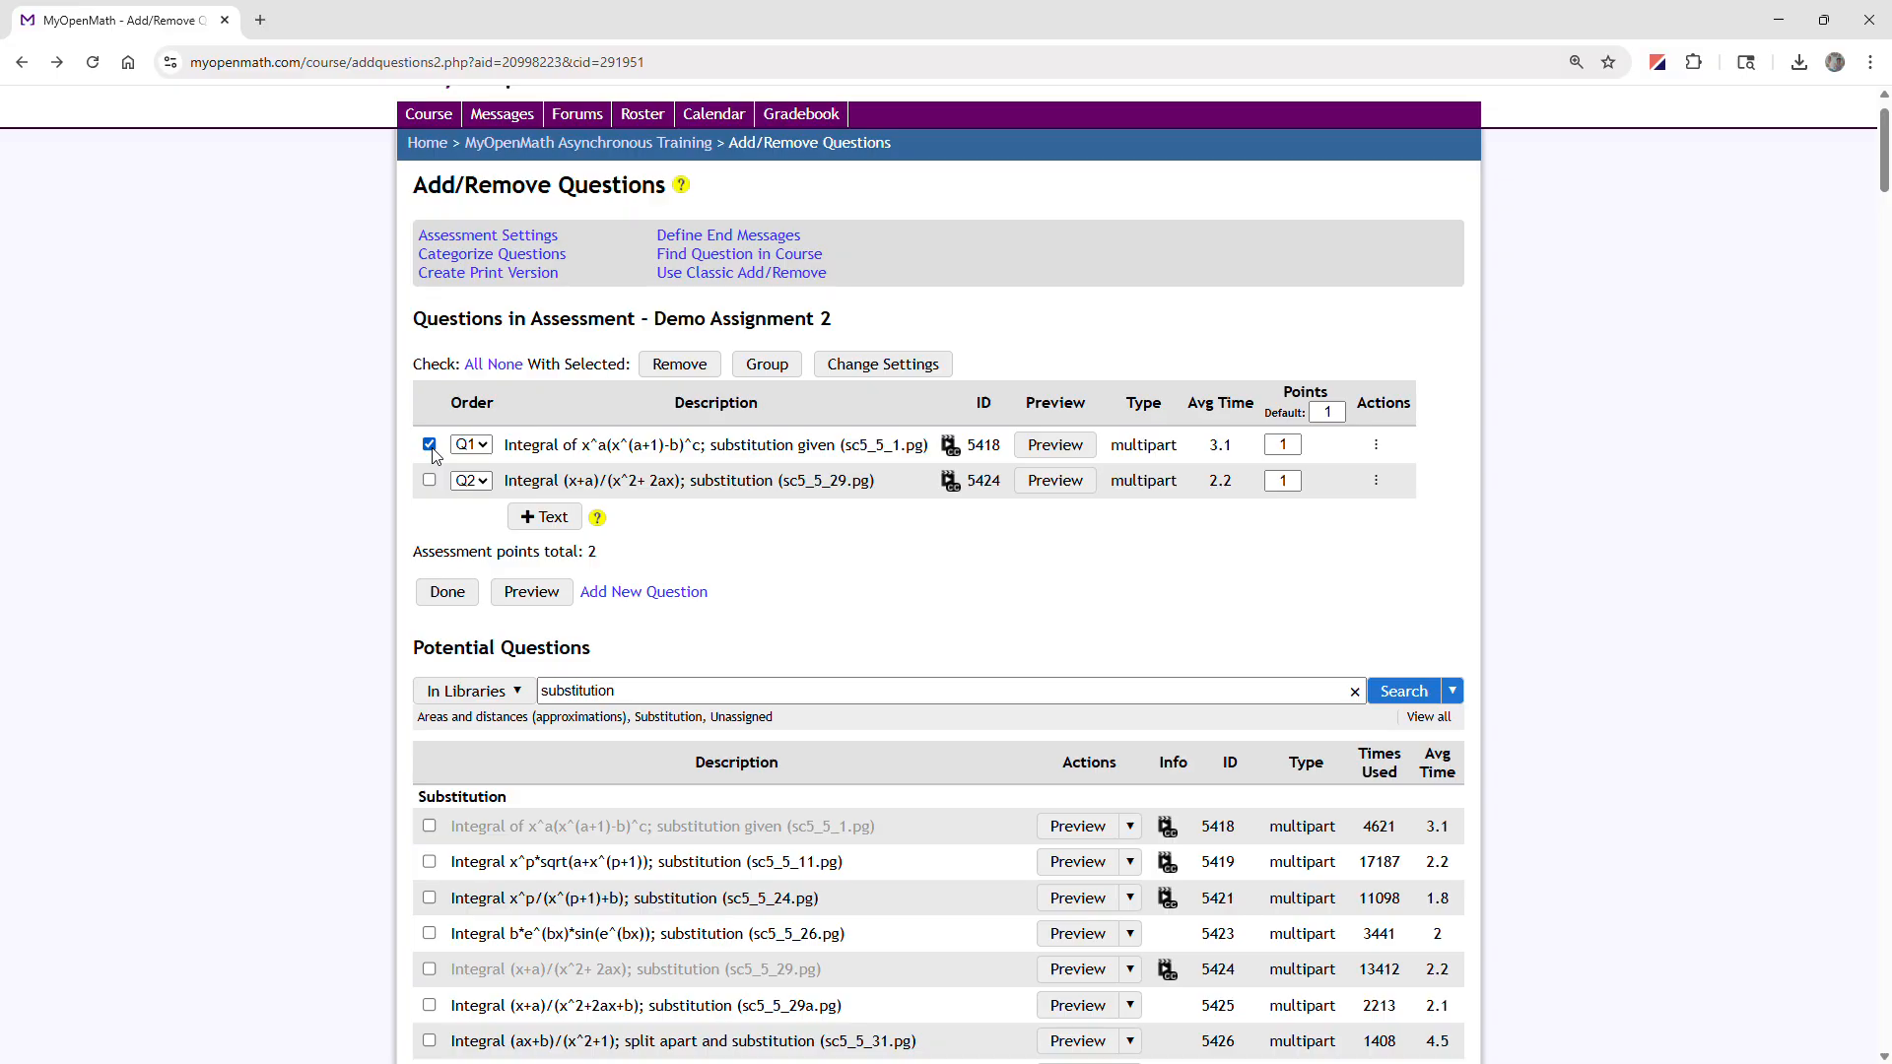
pyautogui.click(871, 366)
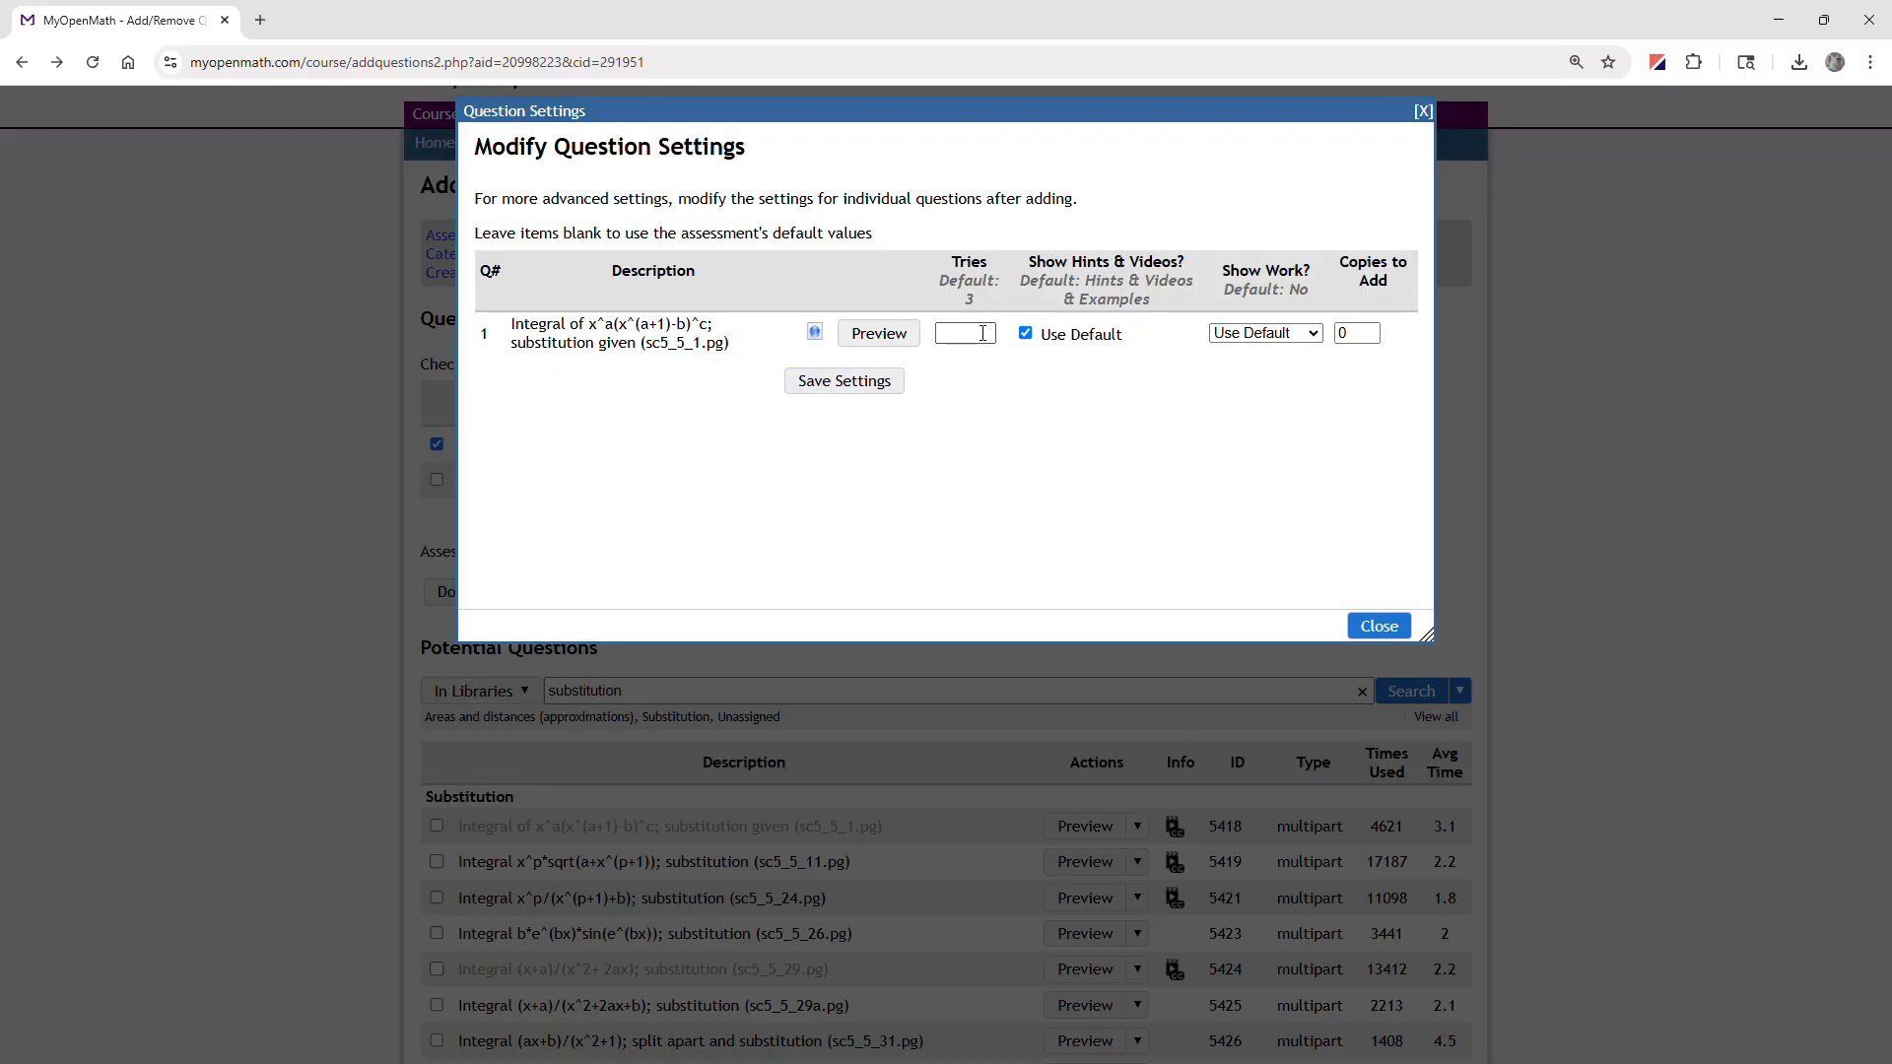
pyautogui.click(1351, 333)
pyautogui.press('BackSpace')
pyautogui.write('2')
pyautogui.click(849, 385)
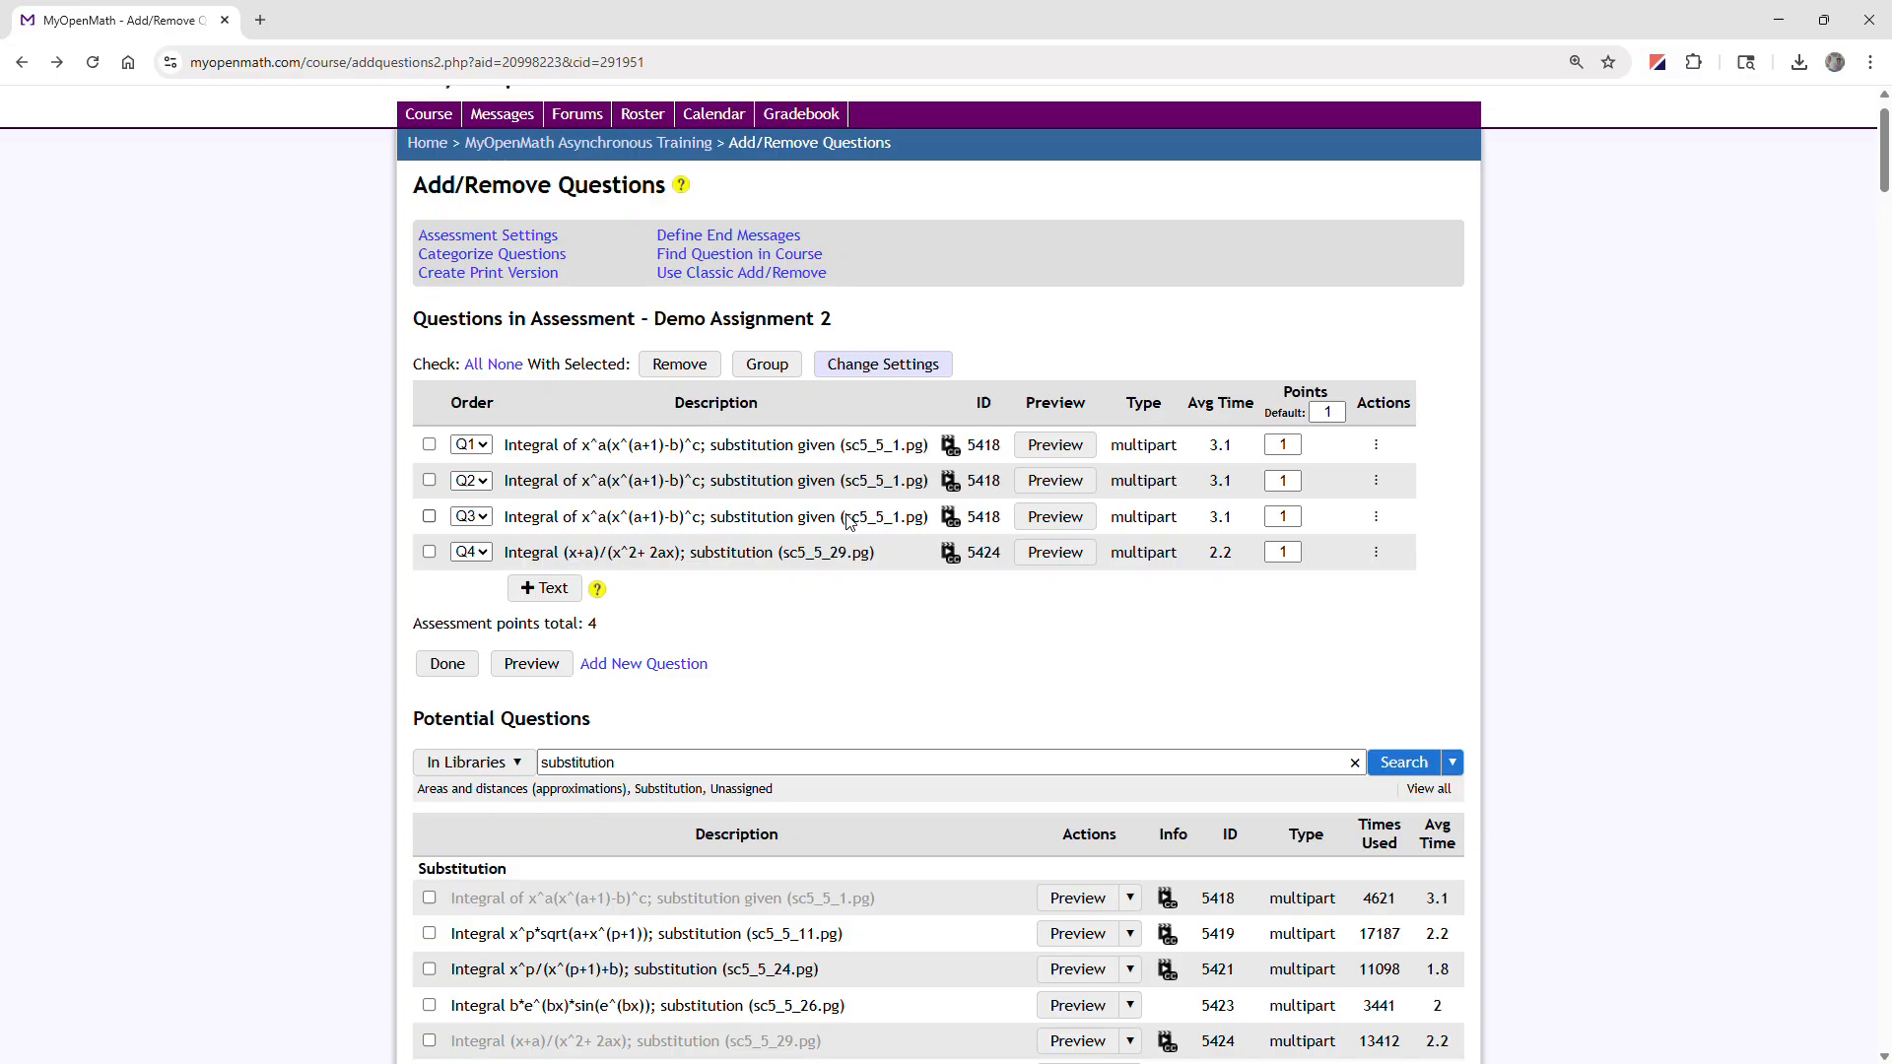
# Step: Group question 3 (sc5_5_1.pg) with question 4 (sc5_5_29.pg) in Demo Assignment 2
pyautogui.click(429, 516)
pyautogui.click(430, 555)
pyautogui.click(766, 365)
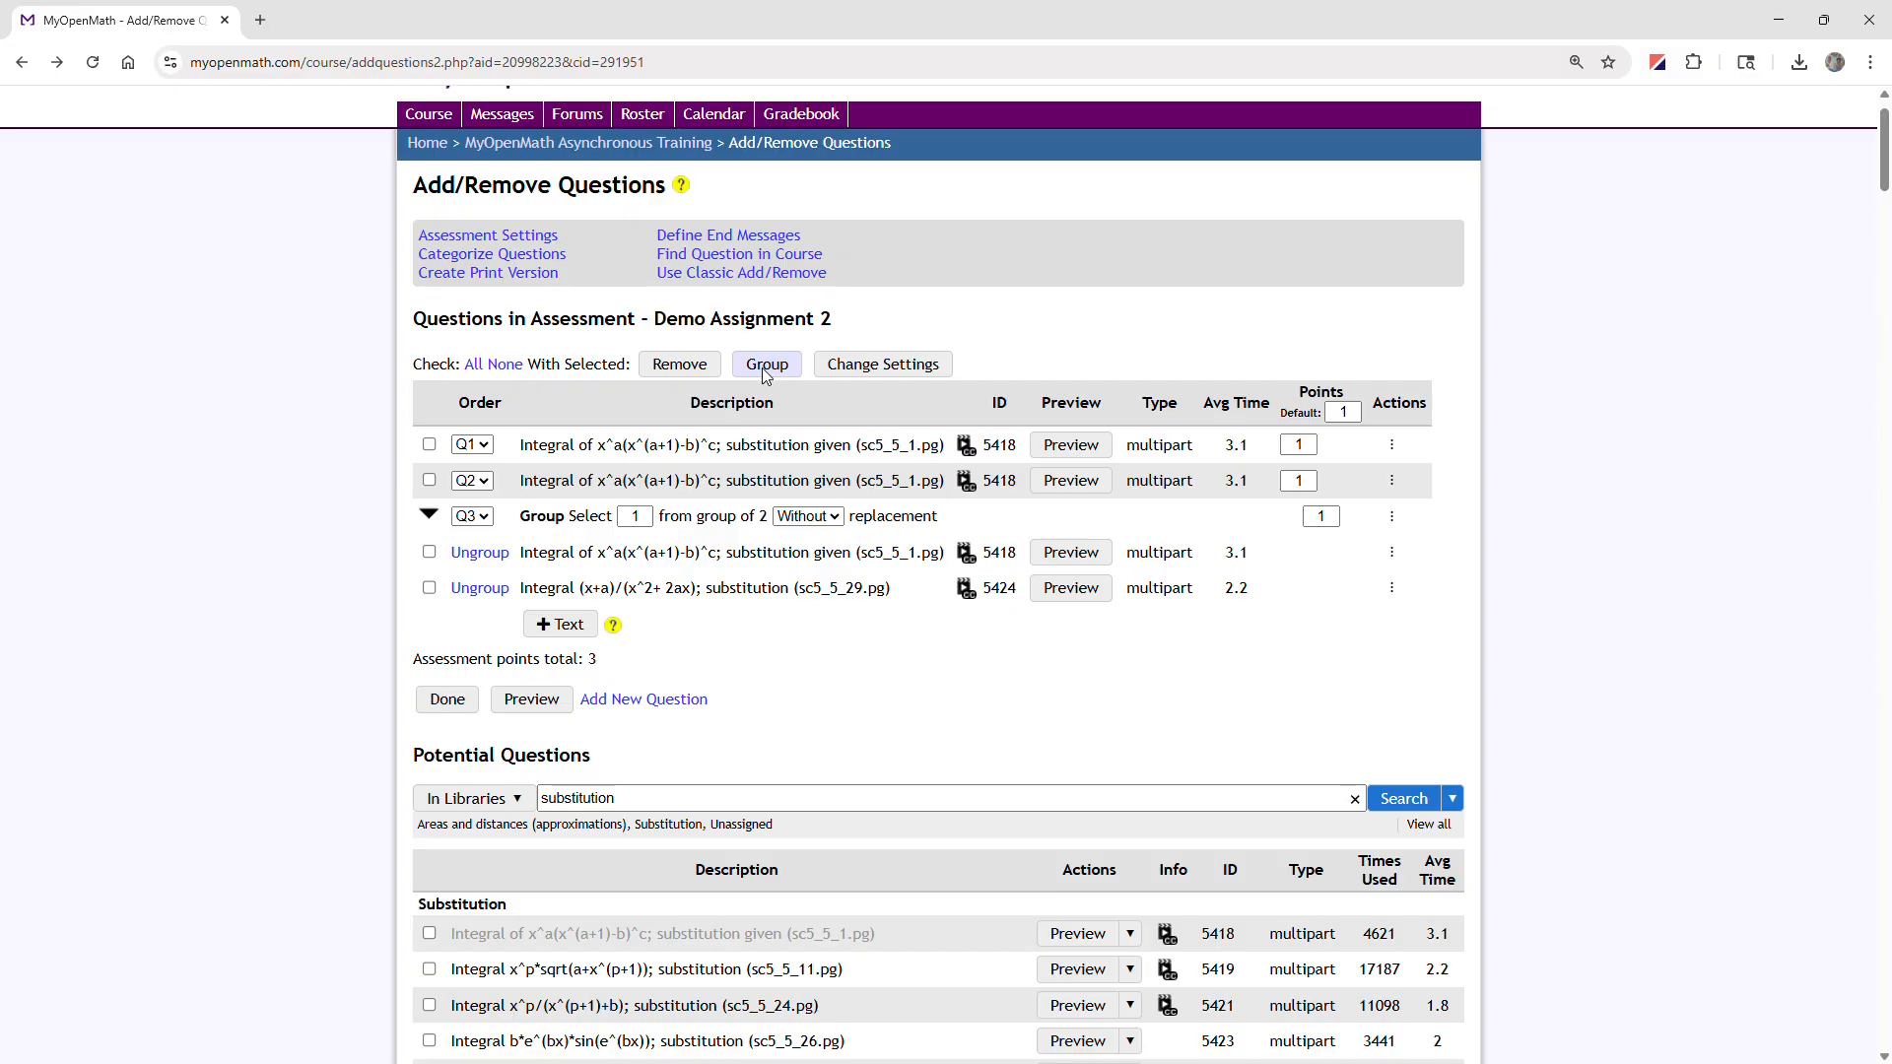
# Step: Try selecting 3 questions from the group, view its replacement options, and set the selection count back to 1
pyautogui.doubleClick(637, 516)
pyautogui.write('3')
pyautogui.click(825, 518)
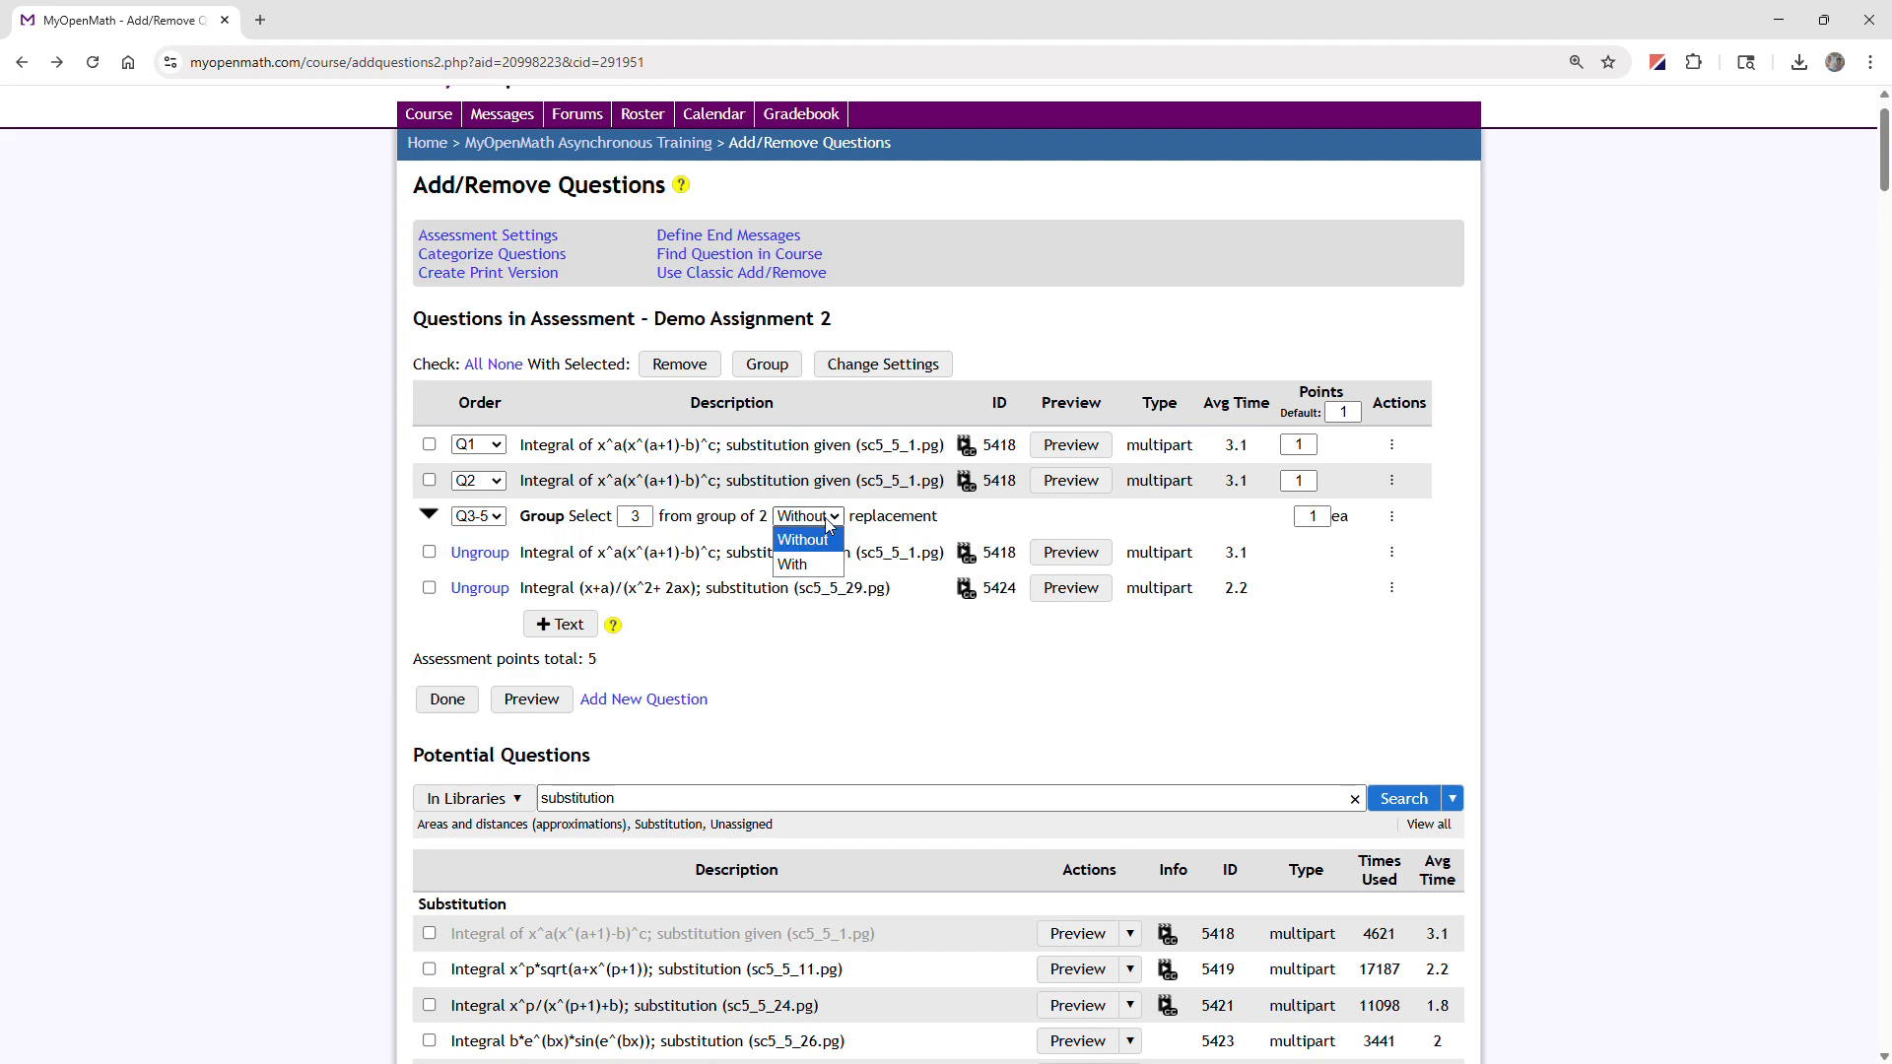
pyautogui.doubleClick(635, 517)
pyautogui.write('1')
pyautogui.click(280, 538)
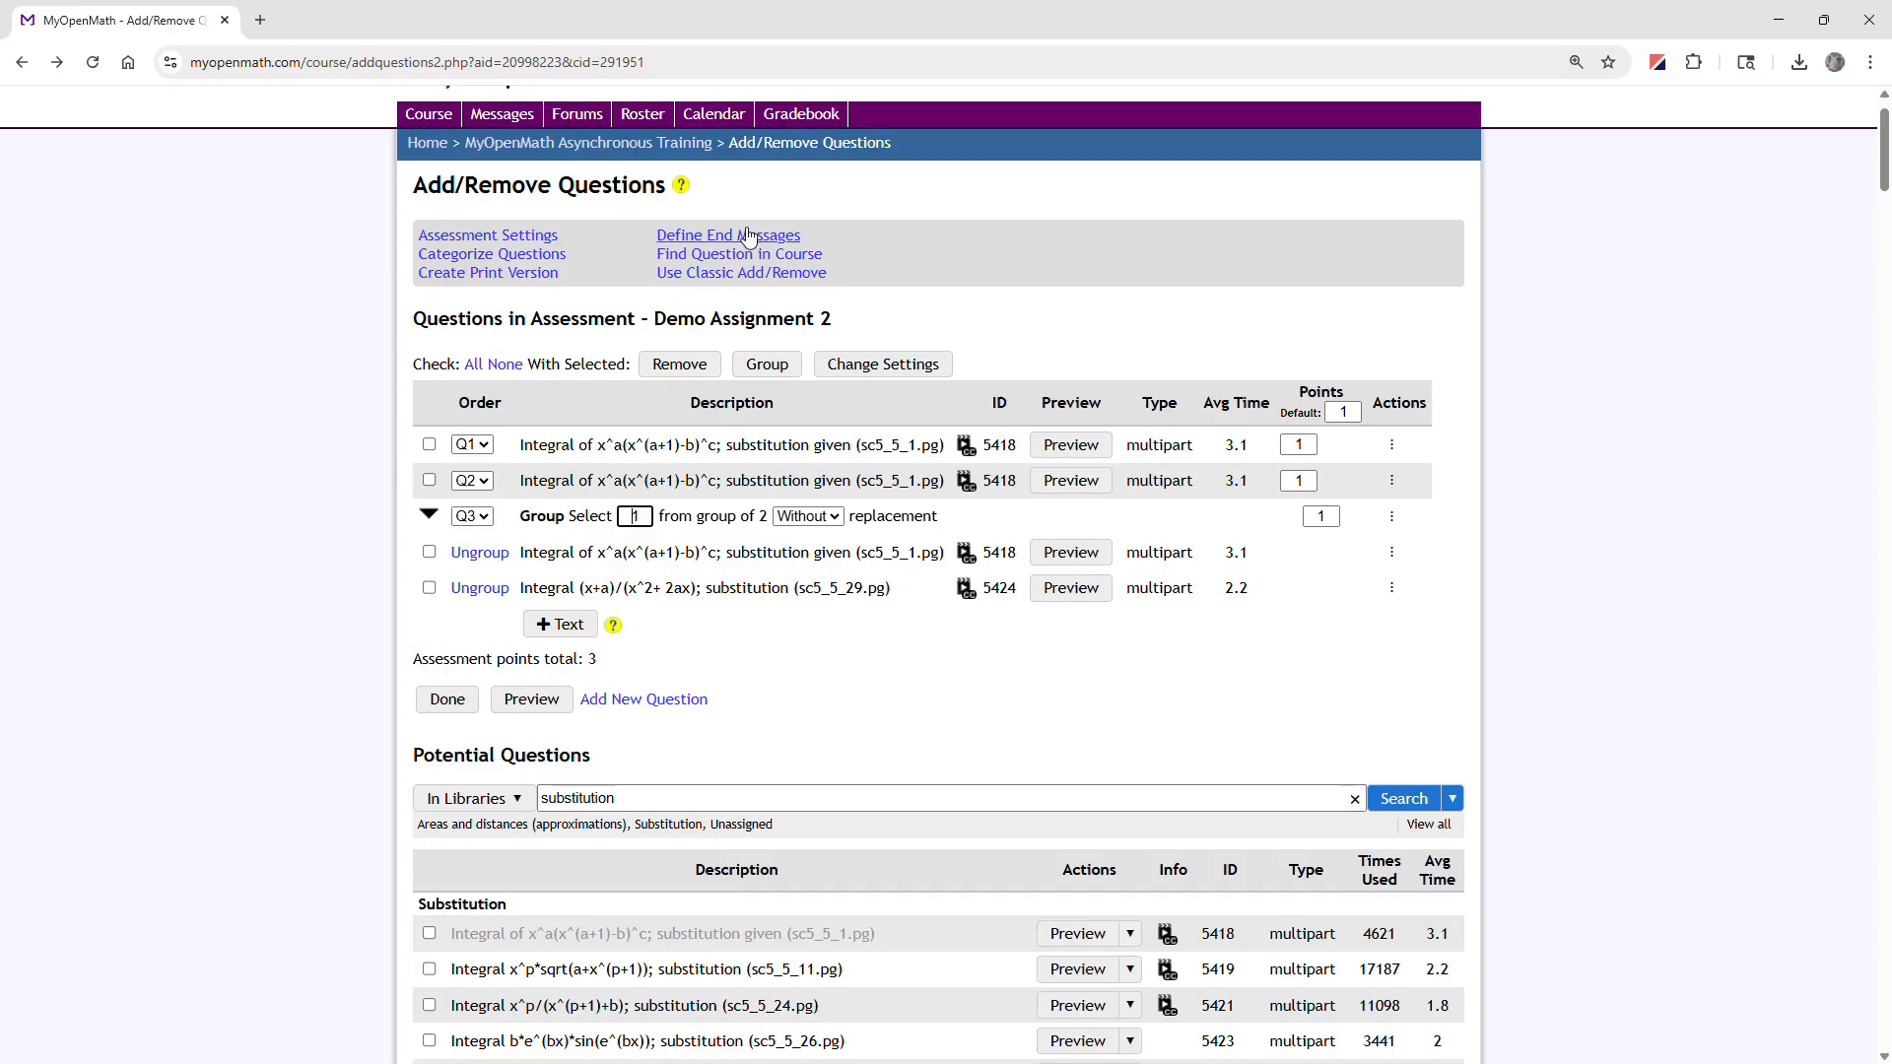
pyautogui.click(839, 40)
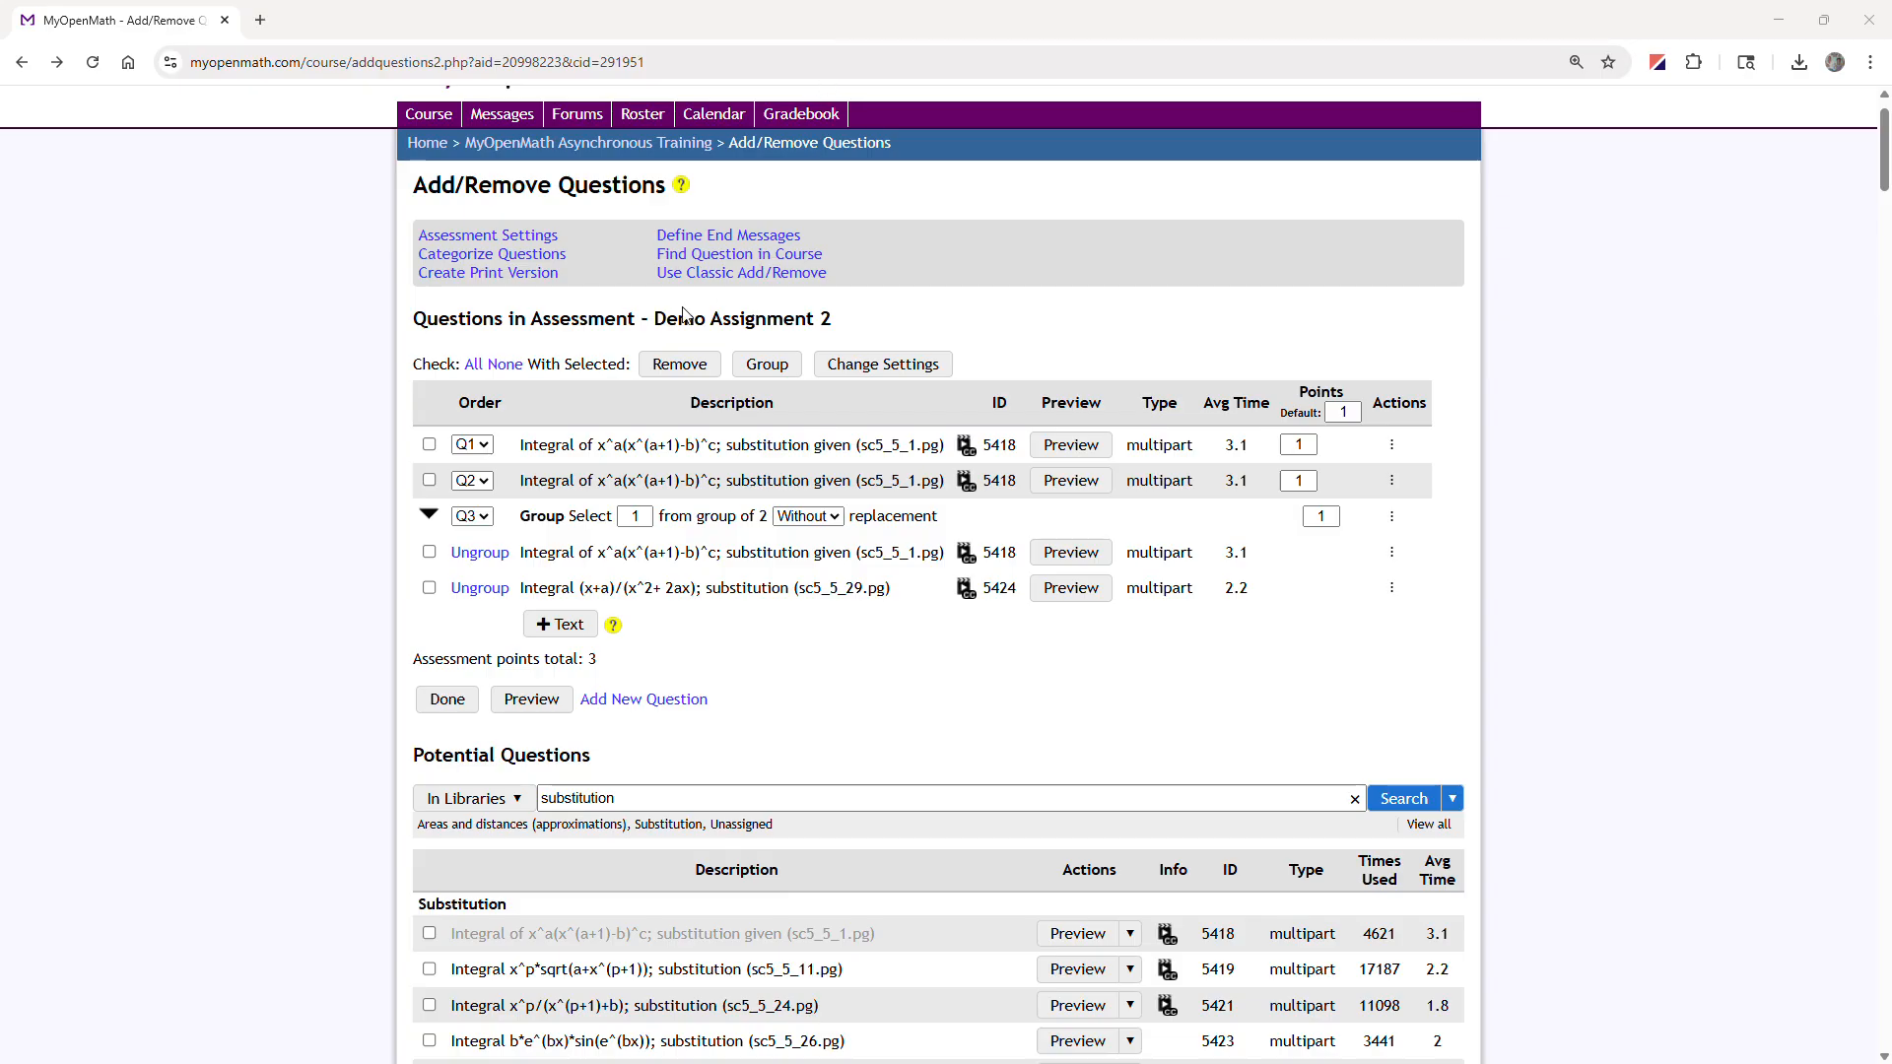
# Step: Switch the source of potential questions from the libraries to the assessment Demo Assignment 1
pyautogui.scroll(-2, 312, 625)
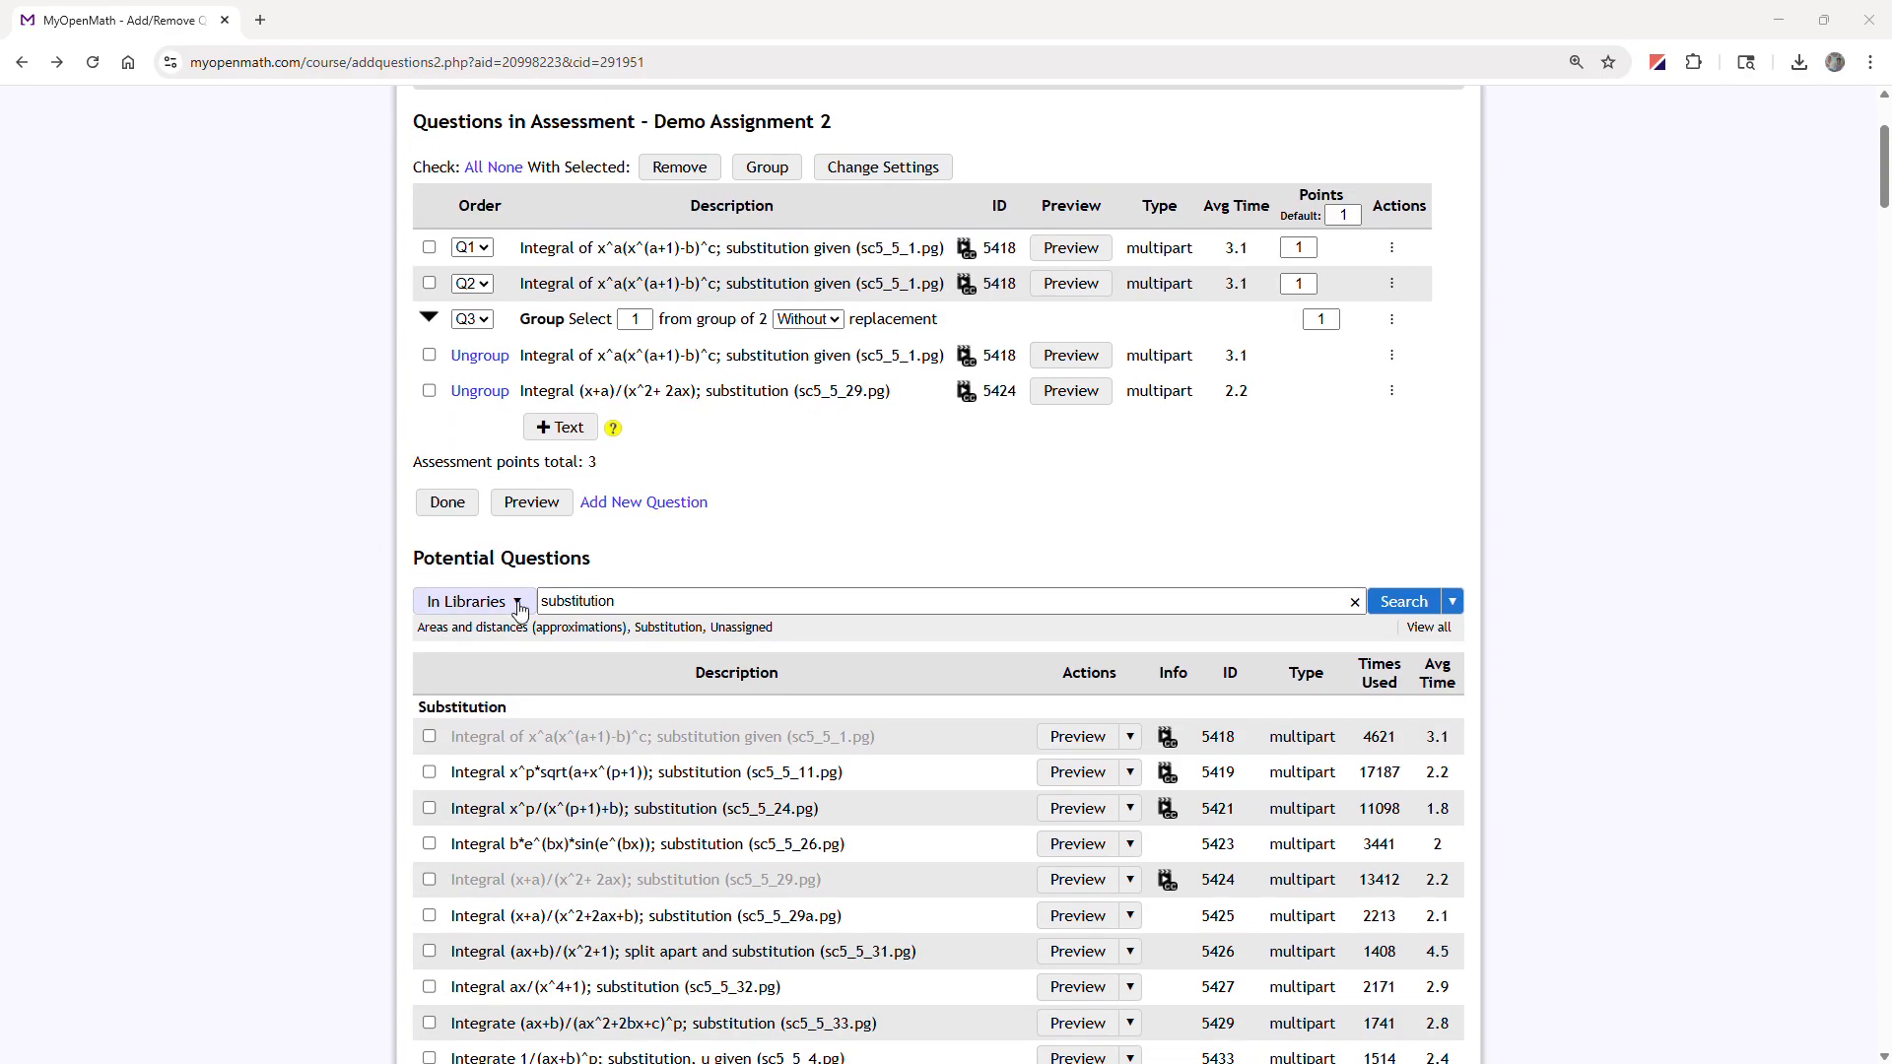
pyautogui.click(517, 603)
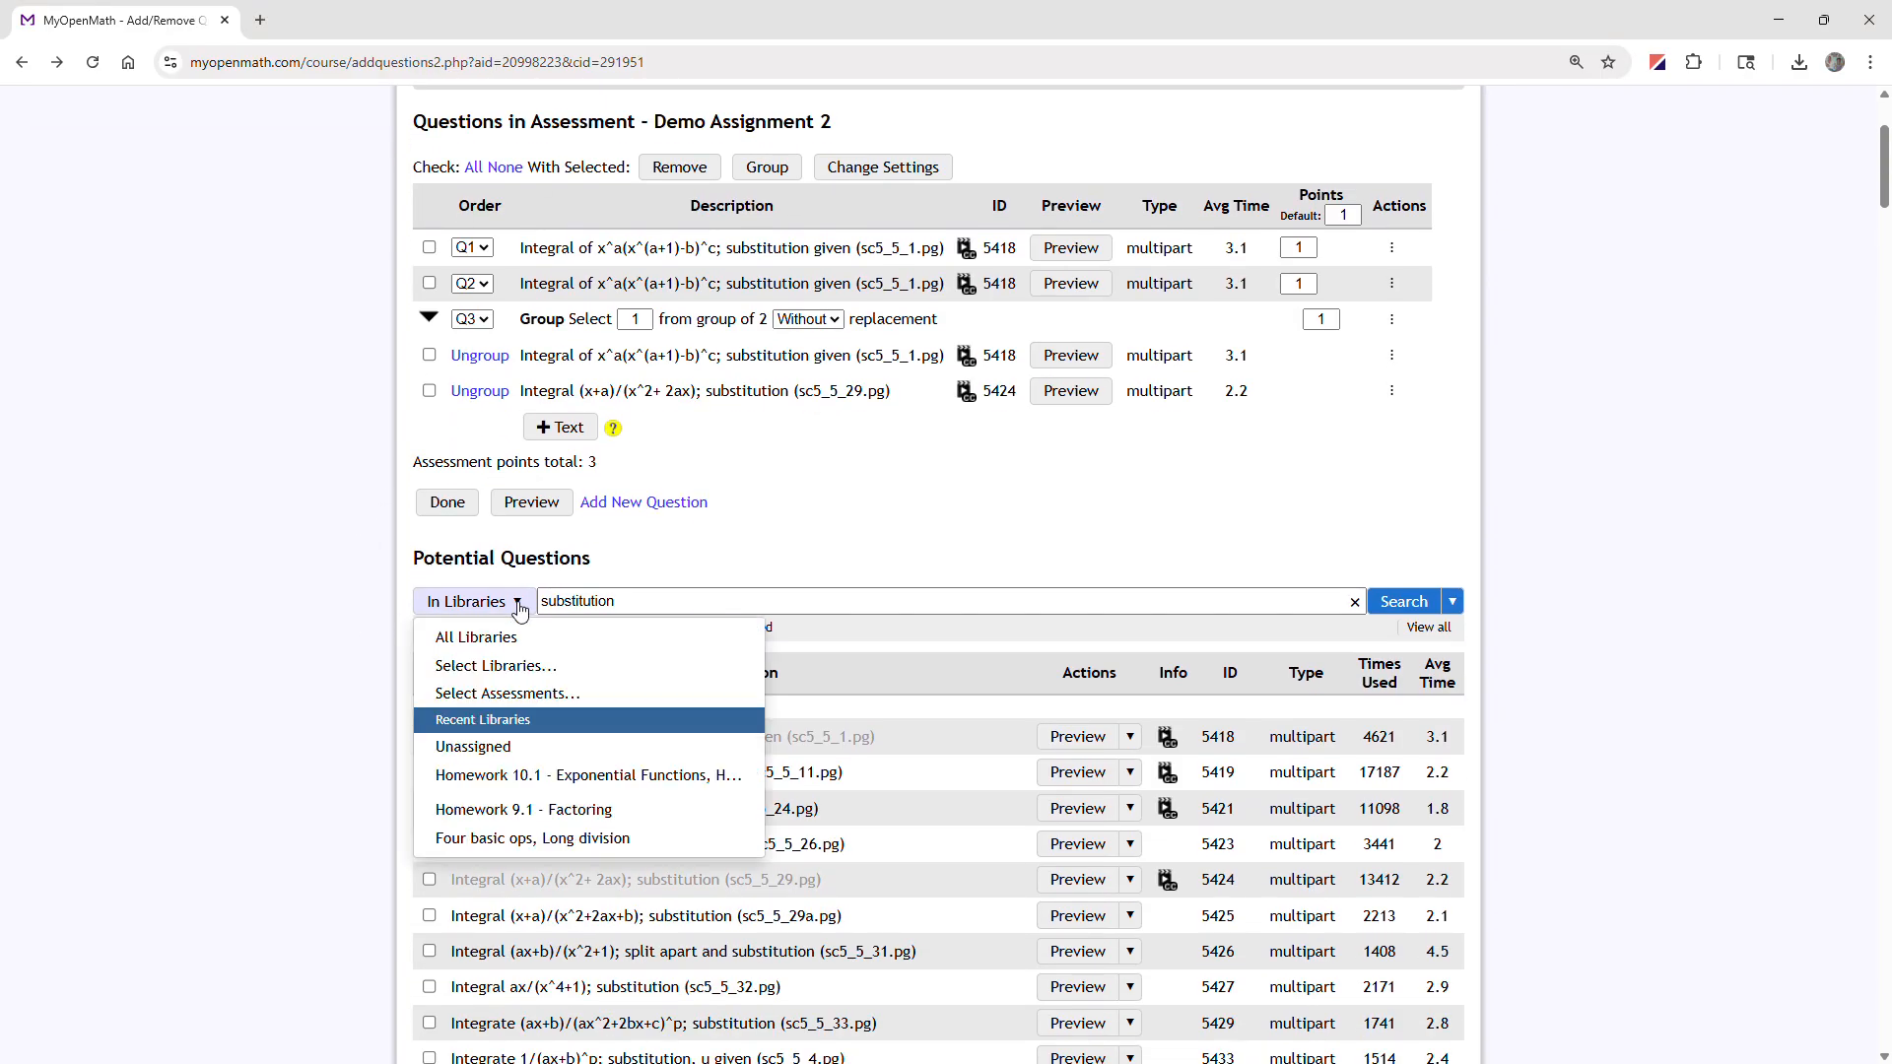
pyautogui.click(529, 700)
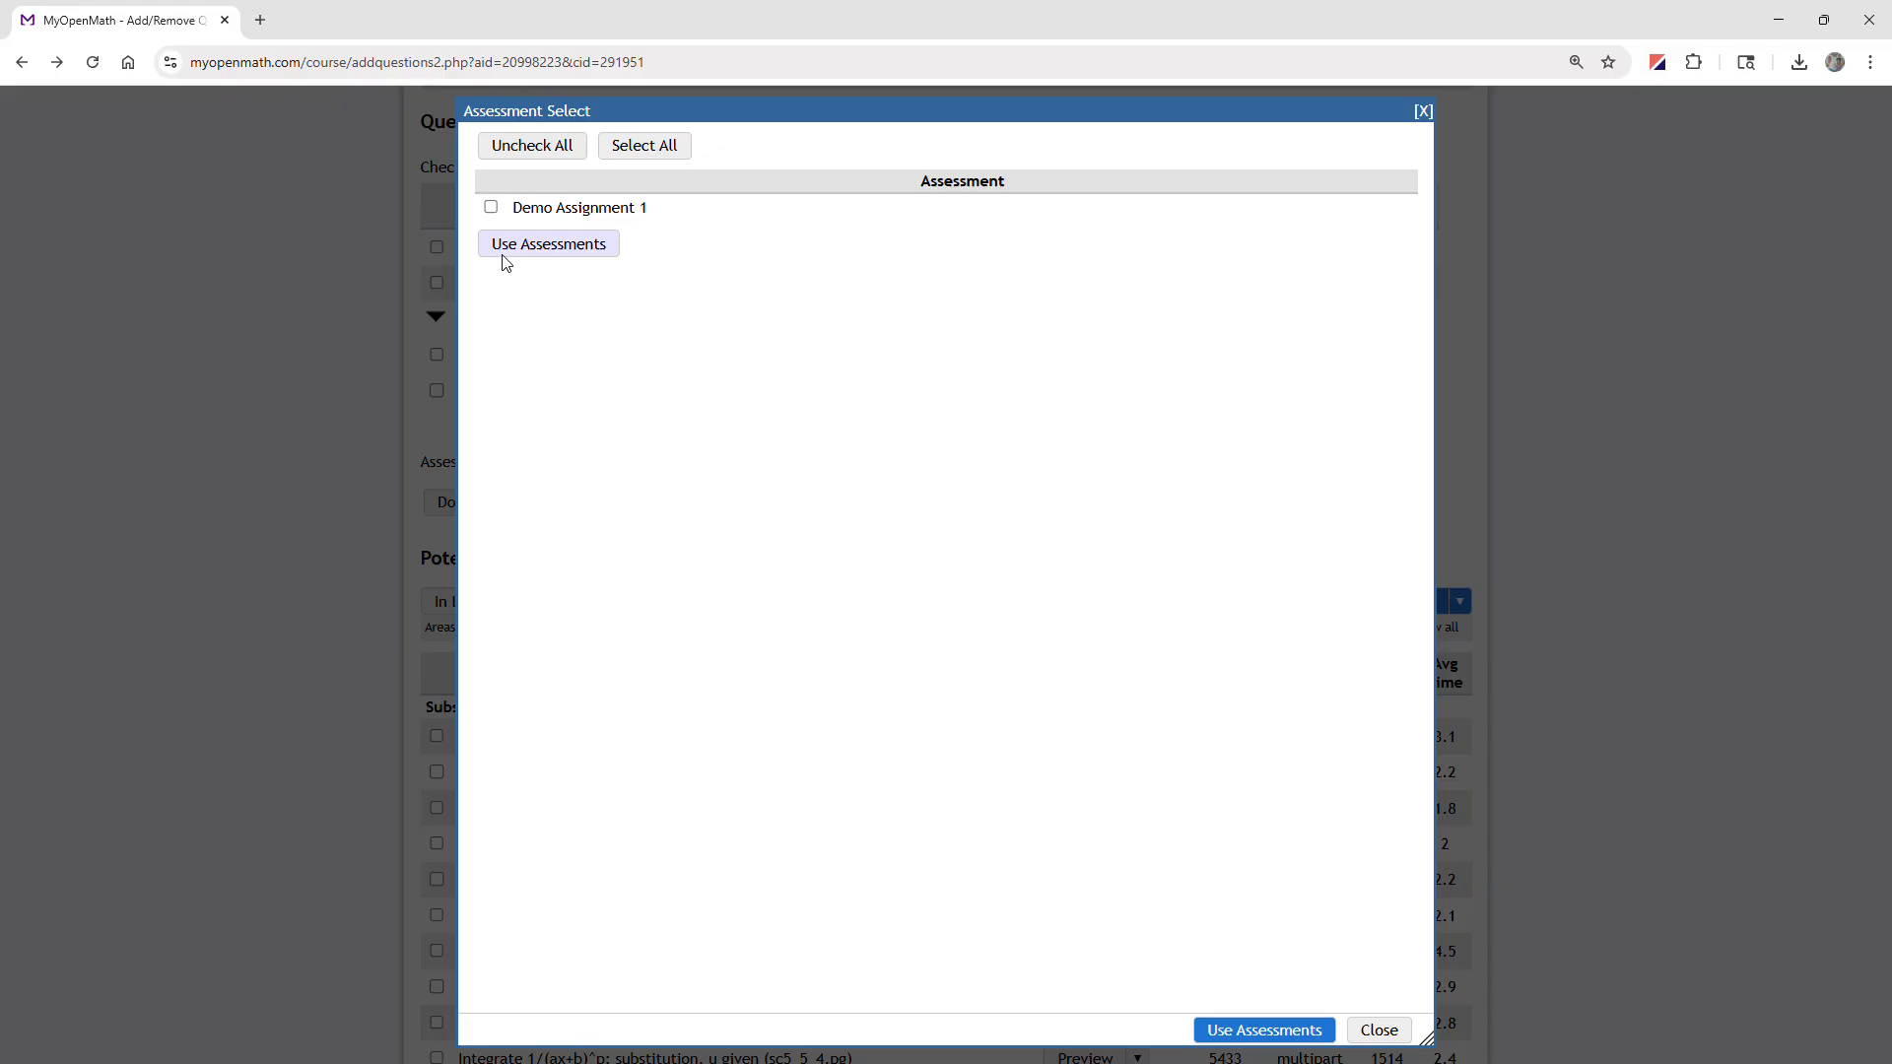
pyautogui.click(491, 207)
pyautogui.click(576, 250)
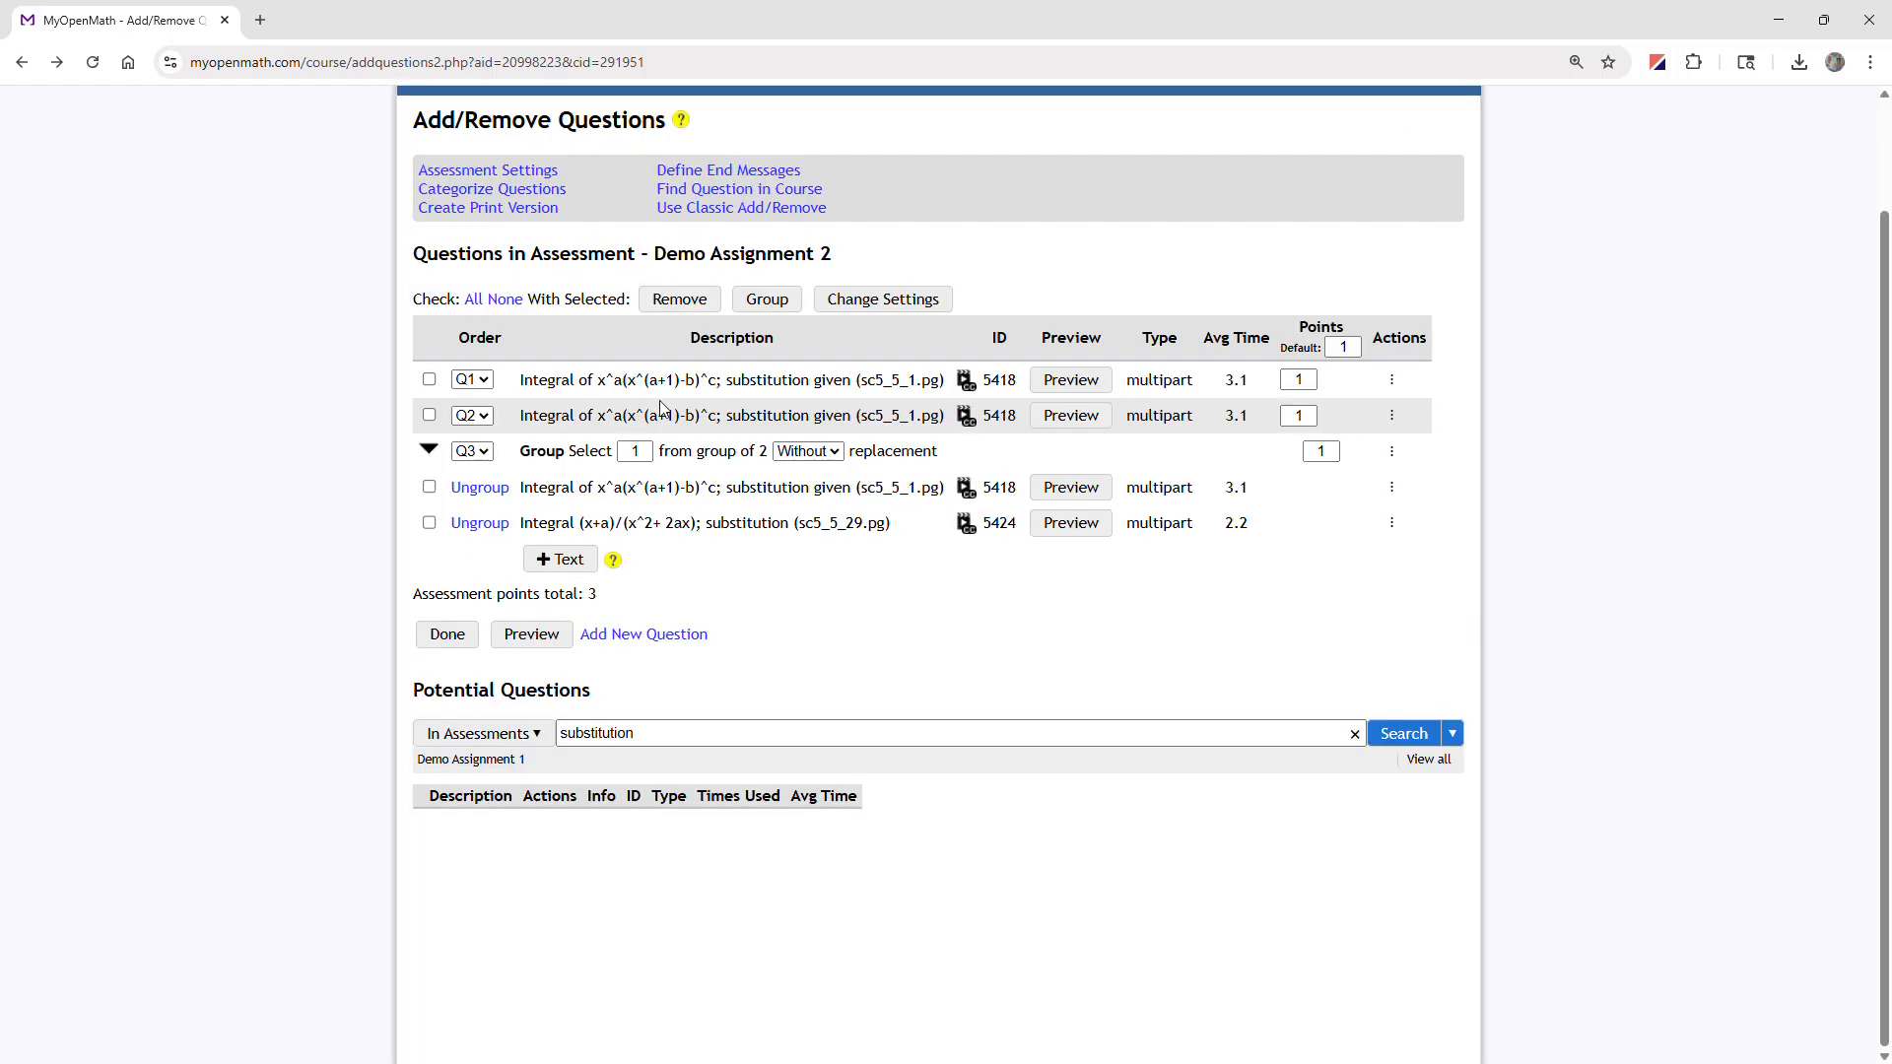
# Step: Clear the search term and list all potential questions from Demo Assignment 1
pyautogui.click(727, 742)
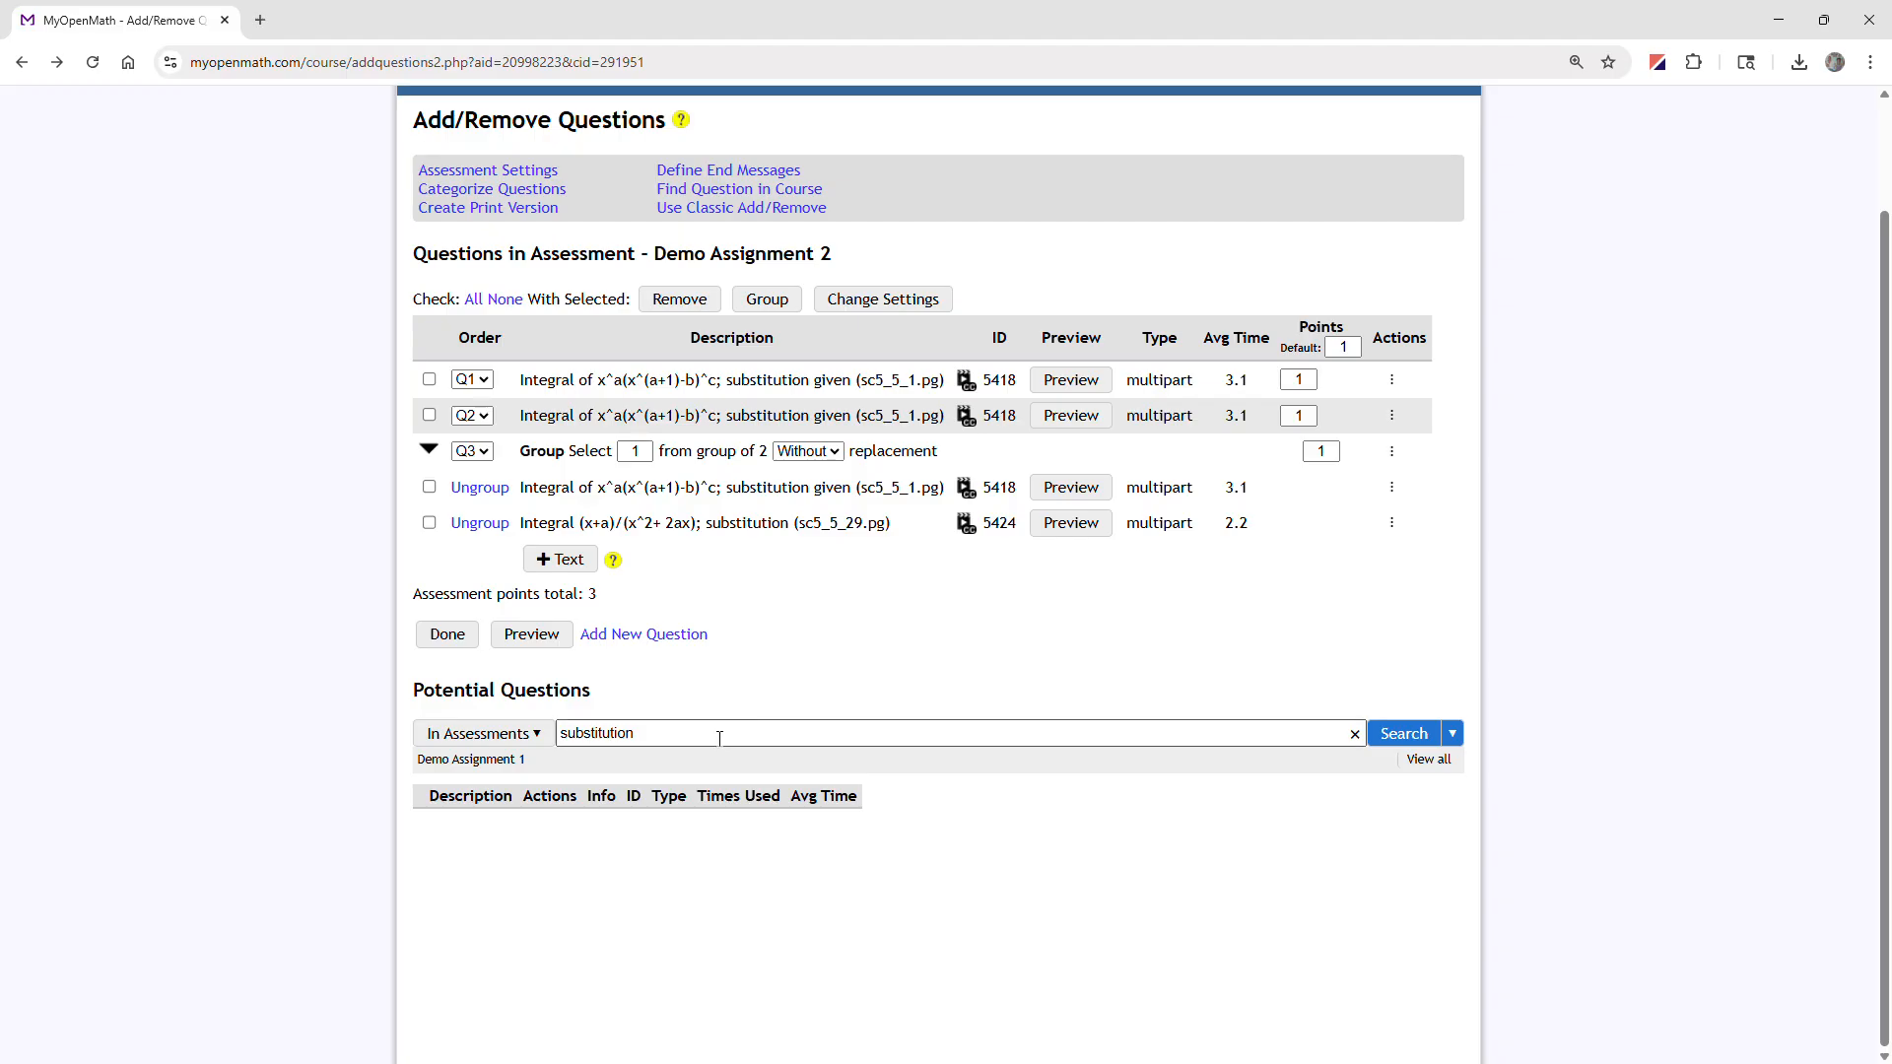
pyautogui.doubleClick(728, 742)
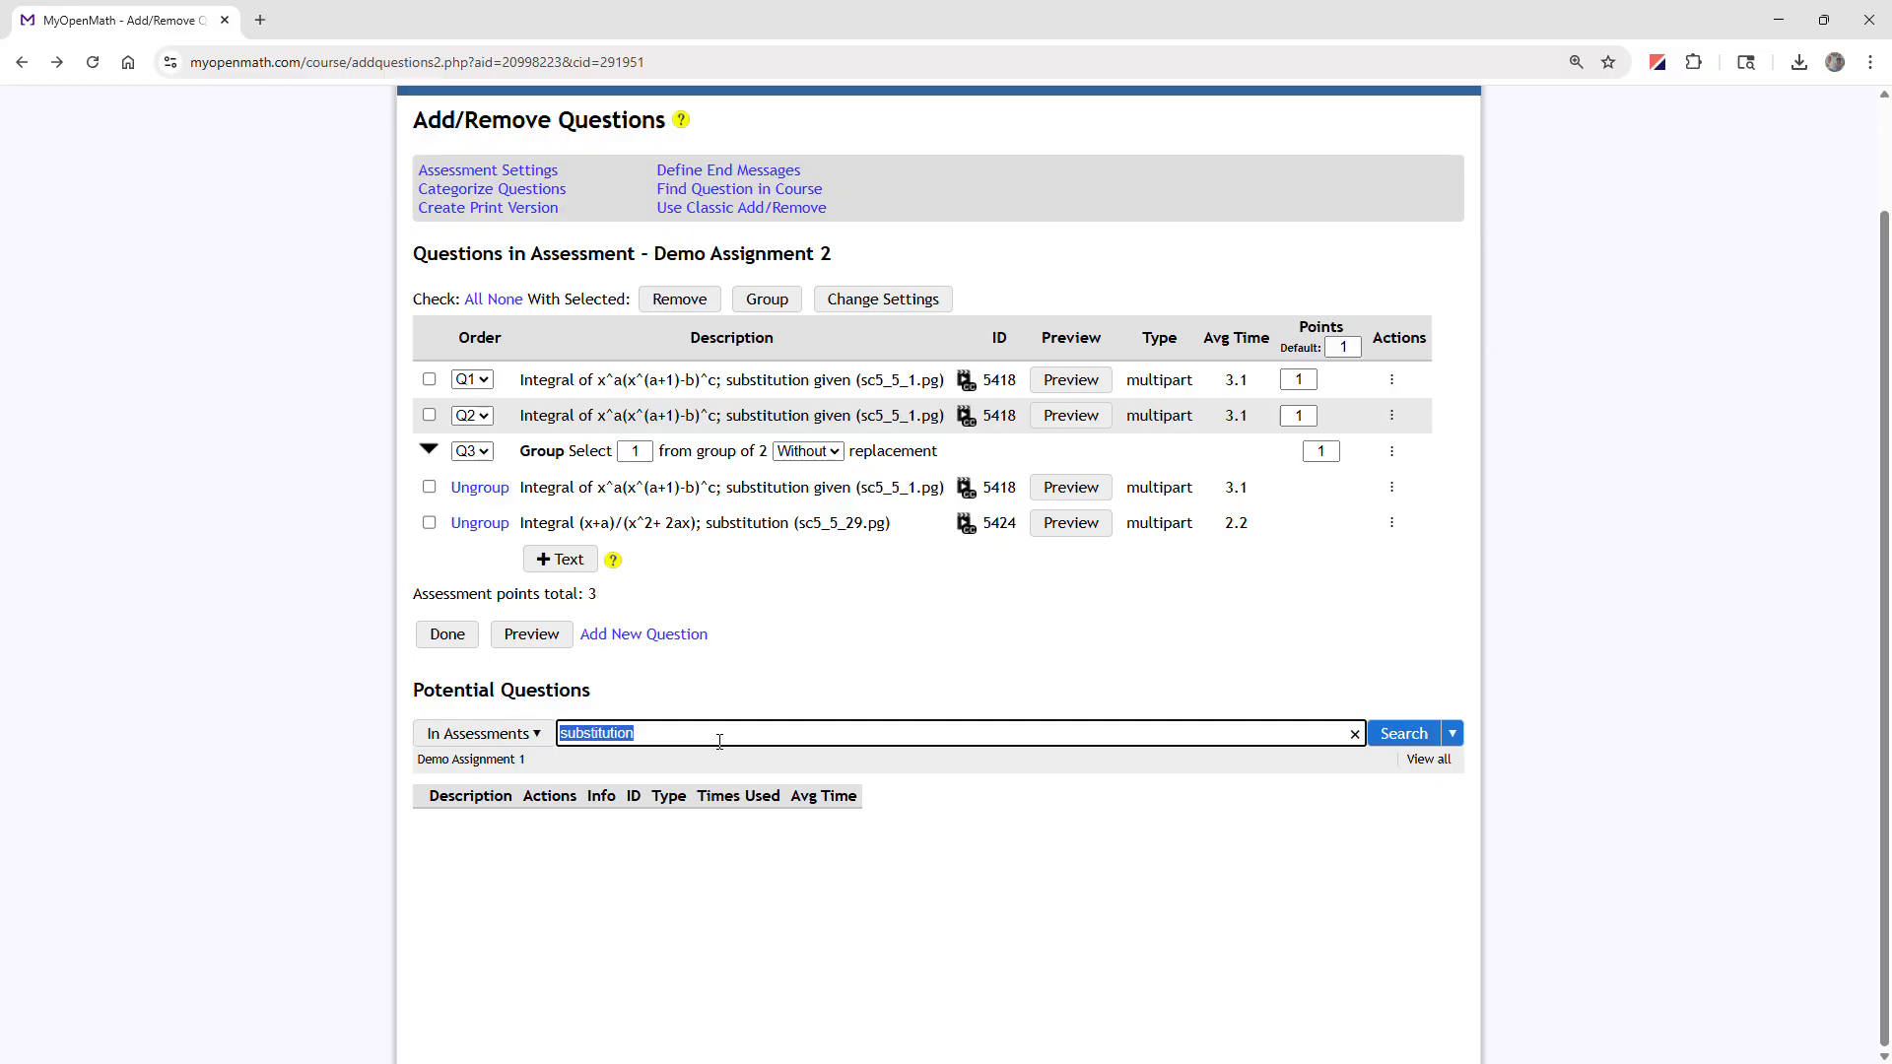
pyautogui.press('BackSpace')
pyautogui.click(1419, 737)
pyautogui.scroll(-2, 1419, 739)
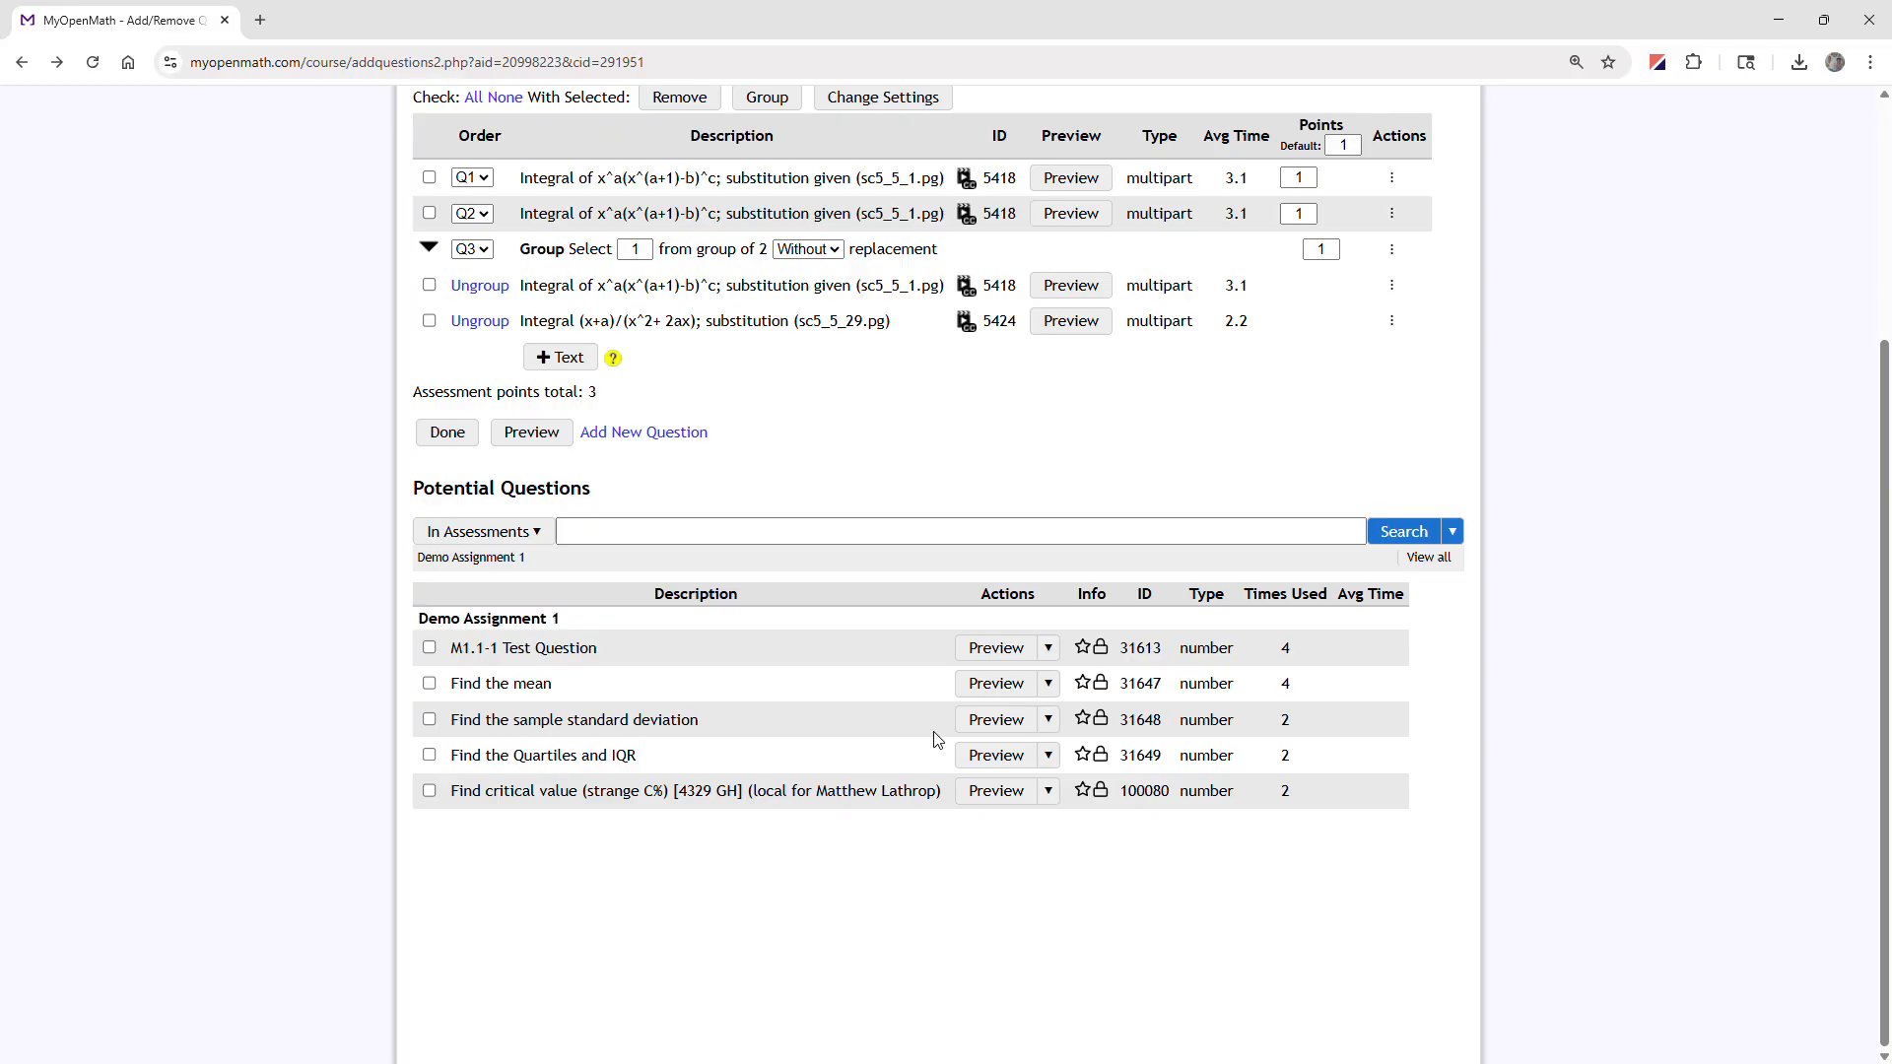
# Step: Add the questions "Find the mean" and "Find the Quartiles and IQR" from Demo Assignment 1 to Demo Assignment 2
pyautogui.click(430, 684)
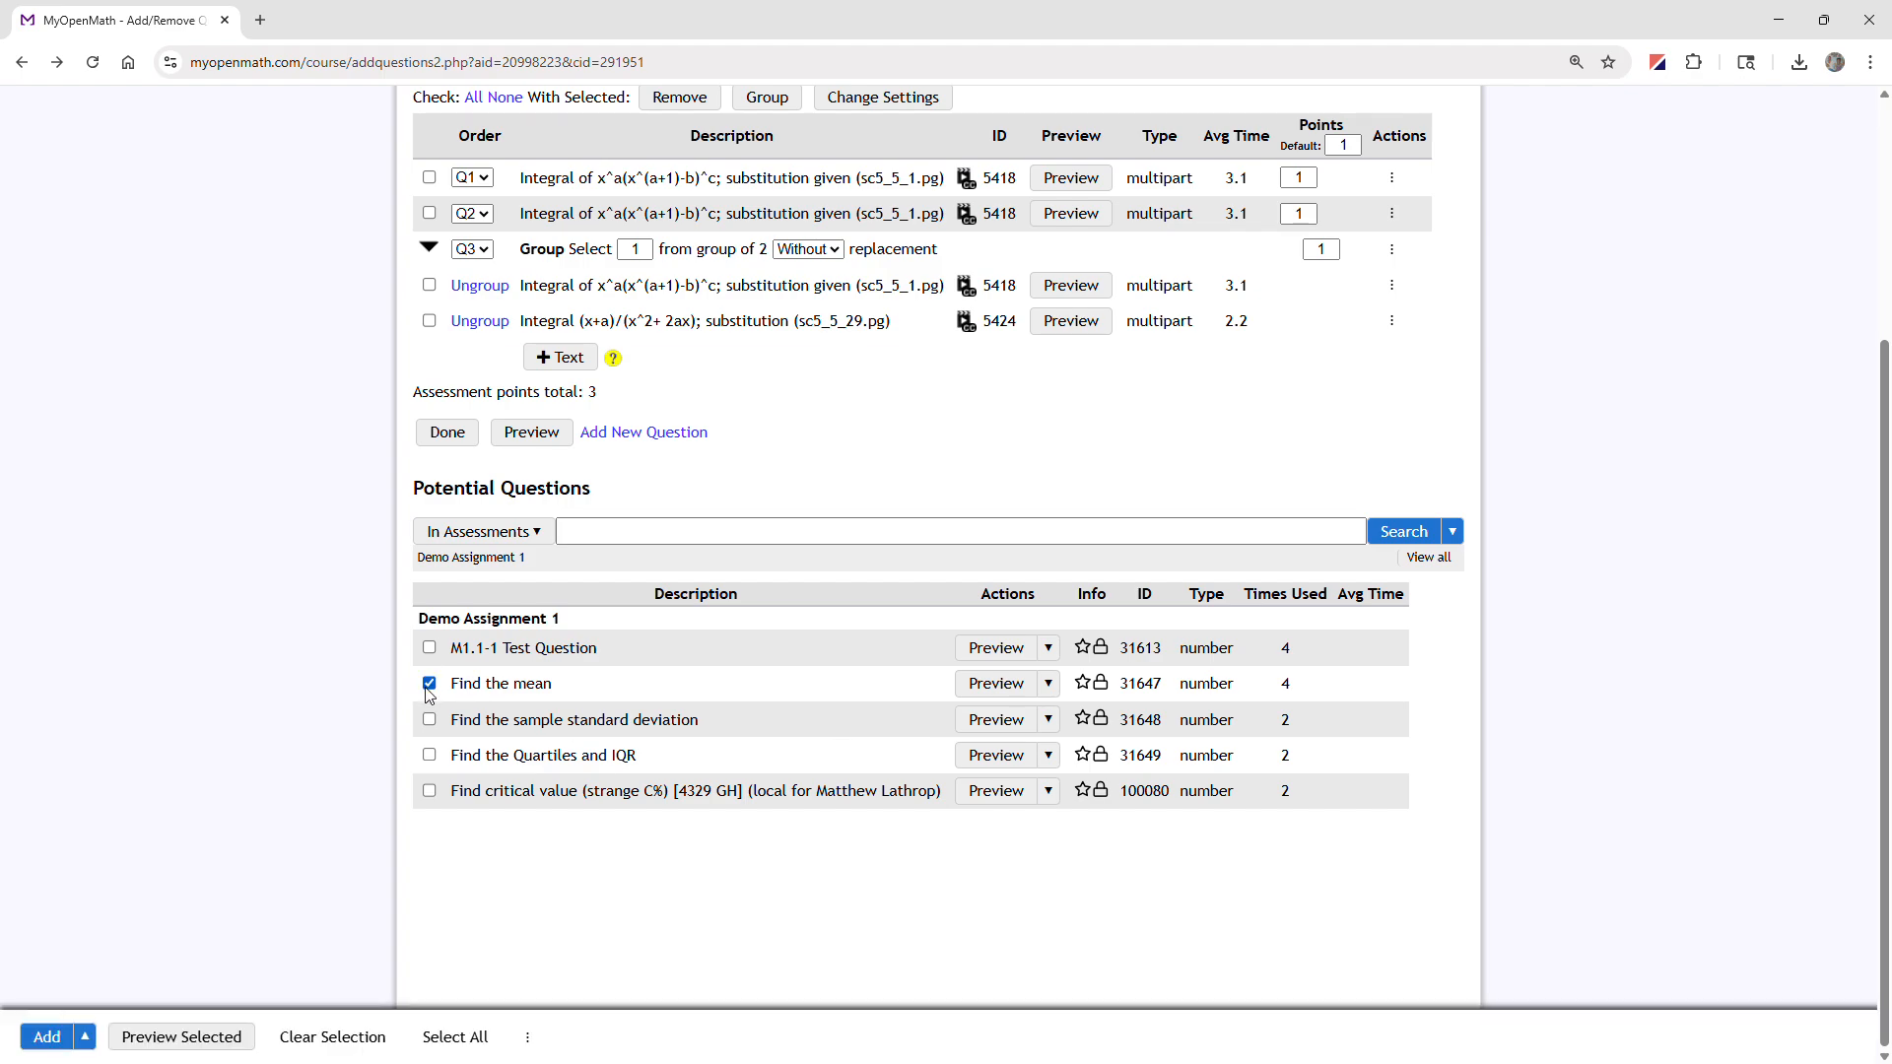
pyautogui.click(430, 757)
pyautogui.click(46, 1036)
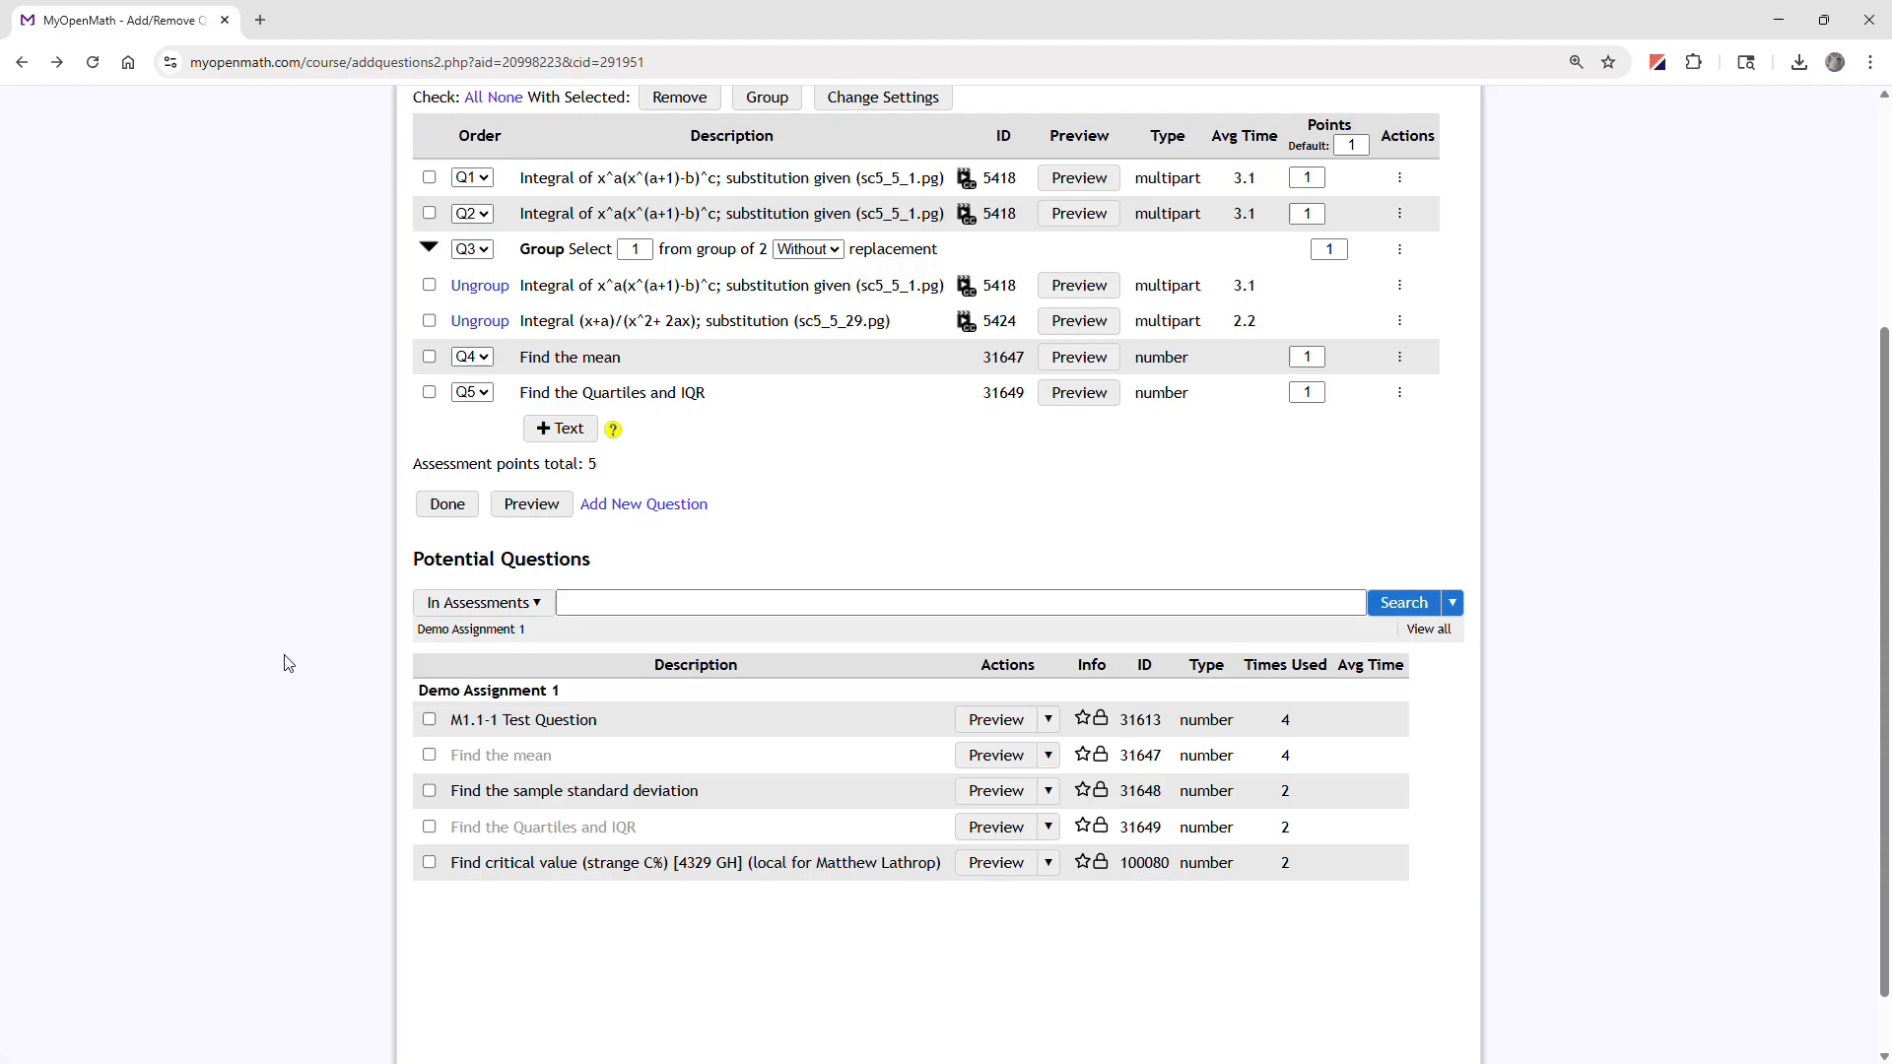
# Step: Finish editing the questions of Demo Assignment 2 and return to the course page
pyautogui.click(837, 38)
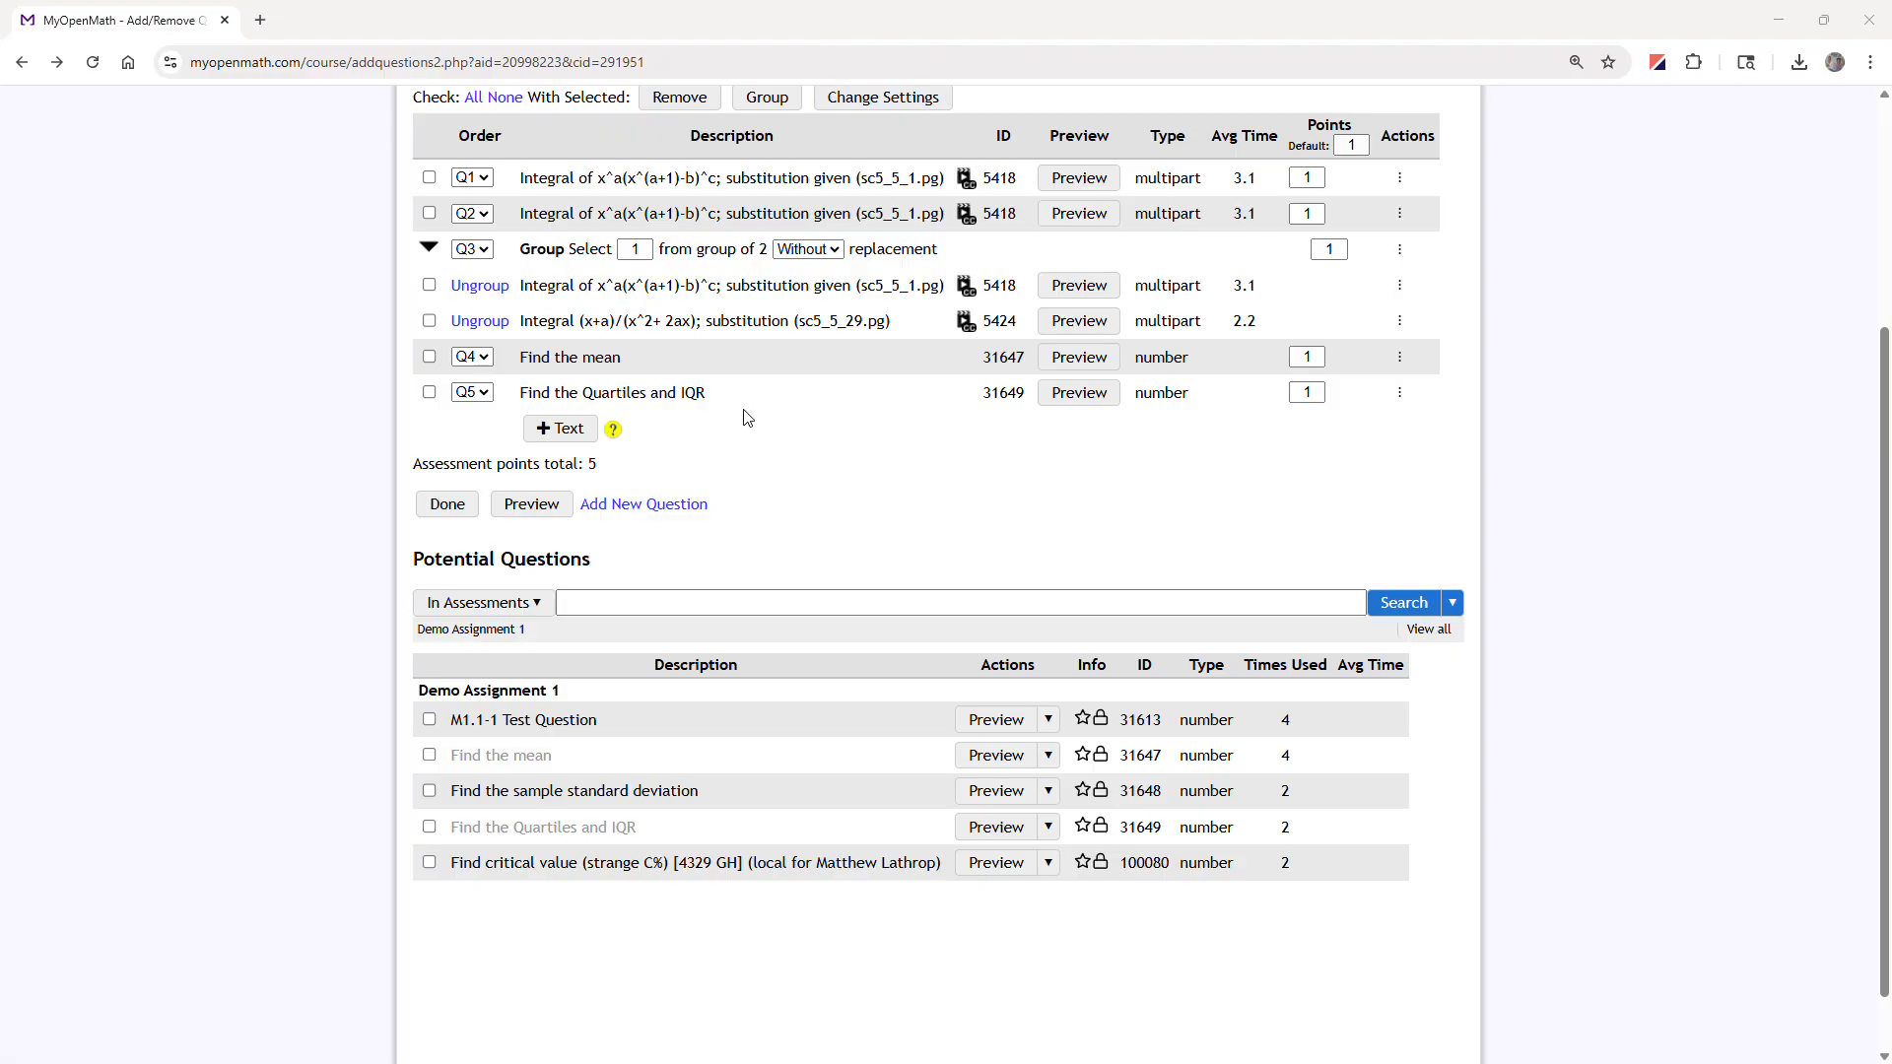
pyautogui.scroll(1, 746, 418)
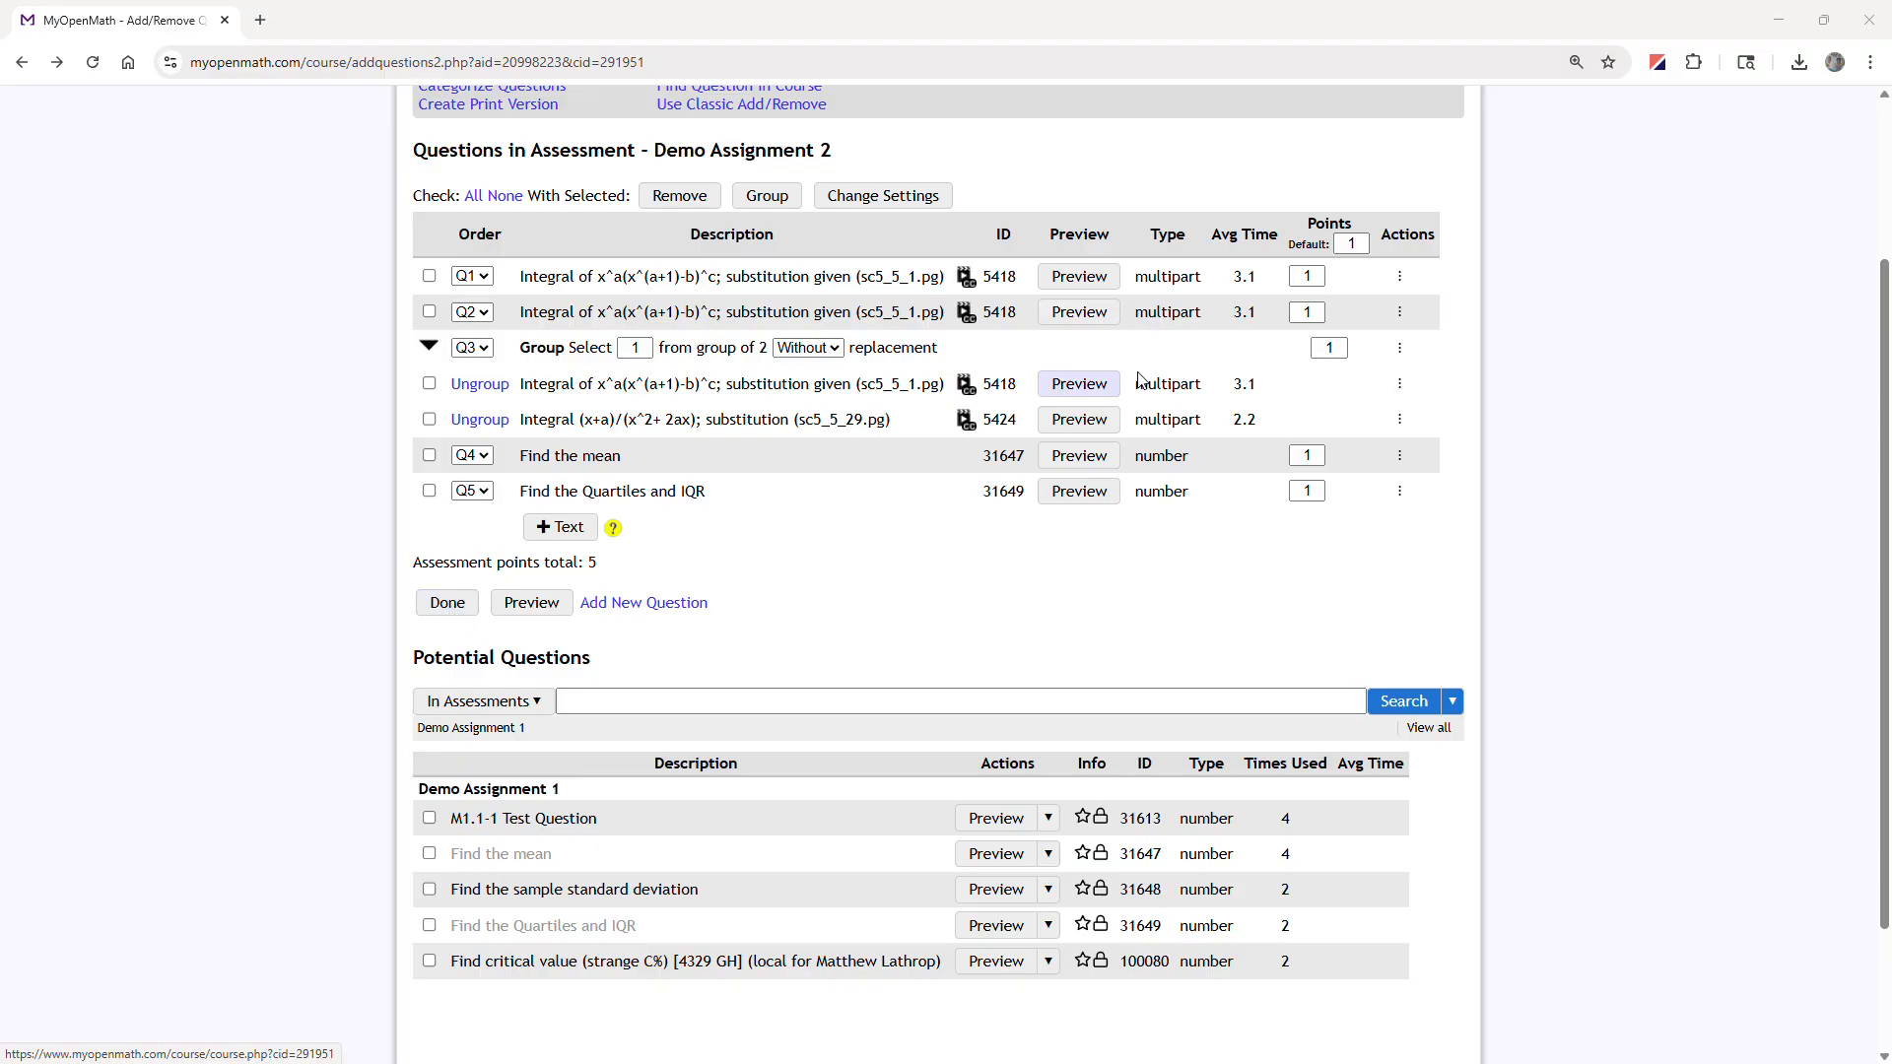
pyautogui.click(431, 613)
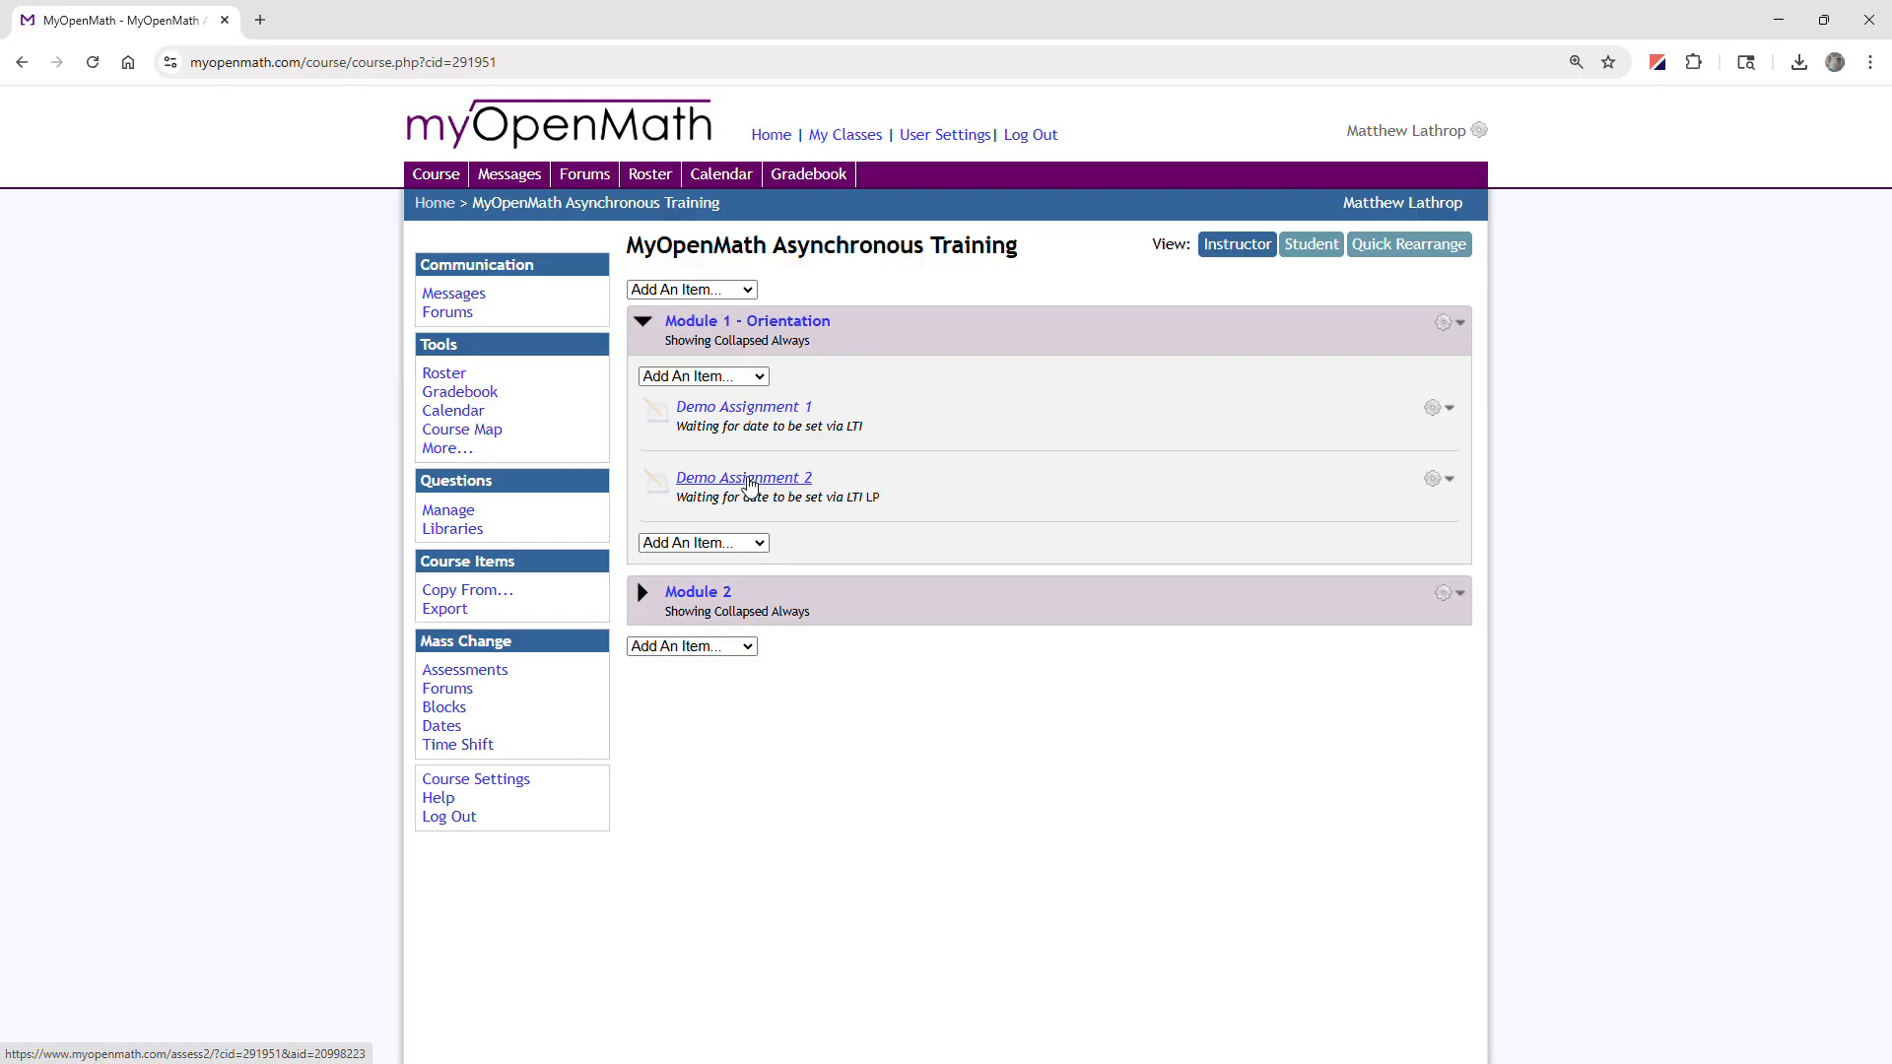
# Step: View the start page of Demo Assignment 2 with its preview options, exit it, and reopen the assessment's questions for editing
pyautogui.click(749, 481)
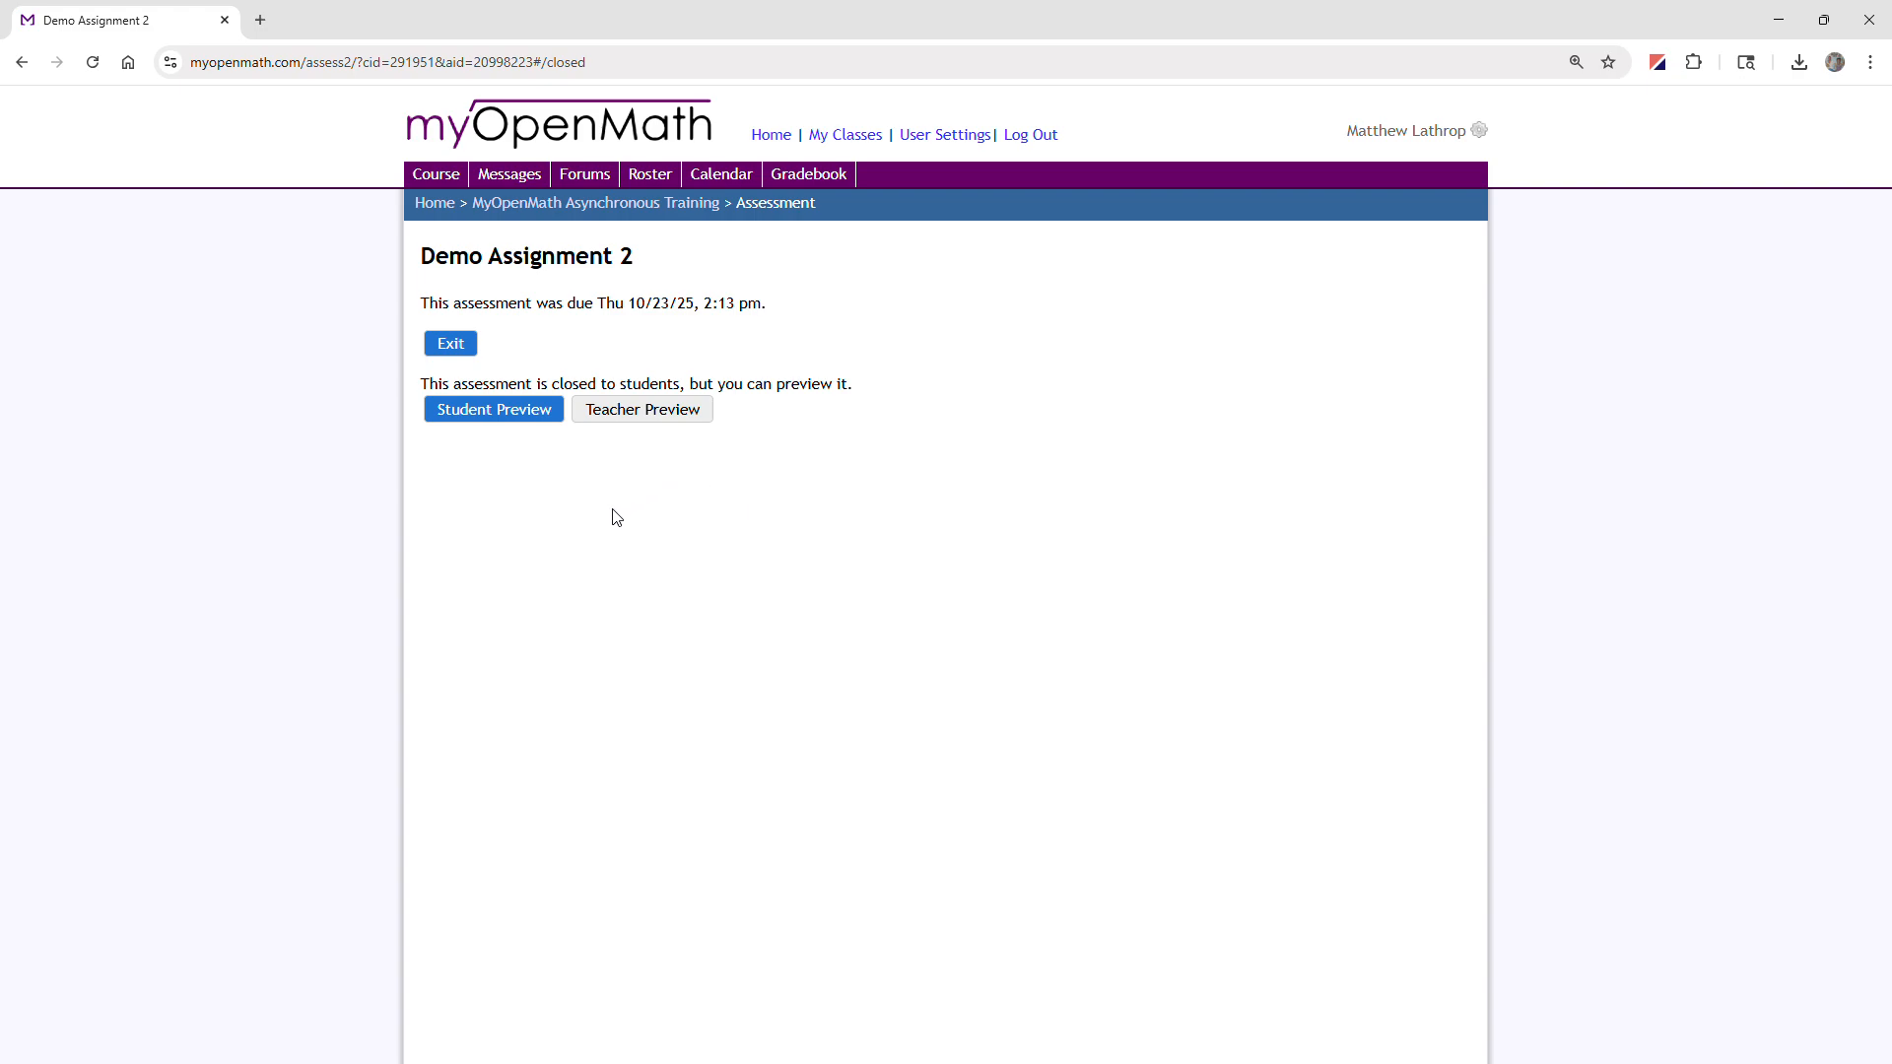
pyautogui.click(442, 346)
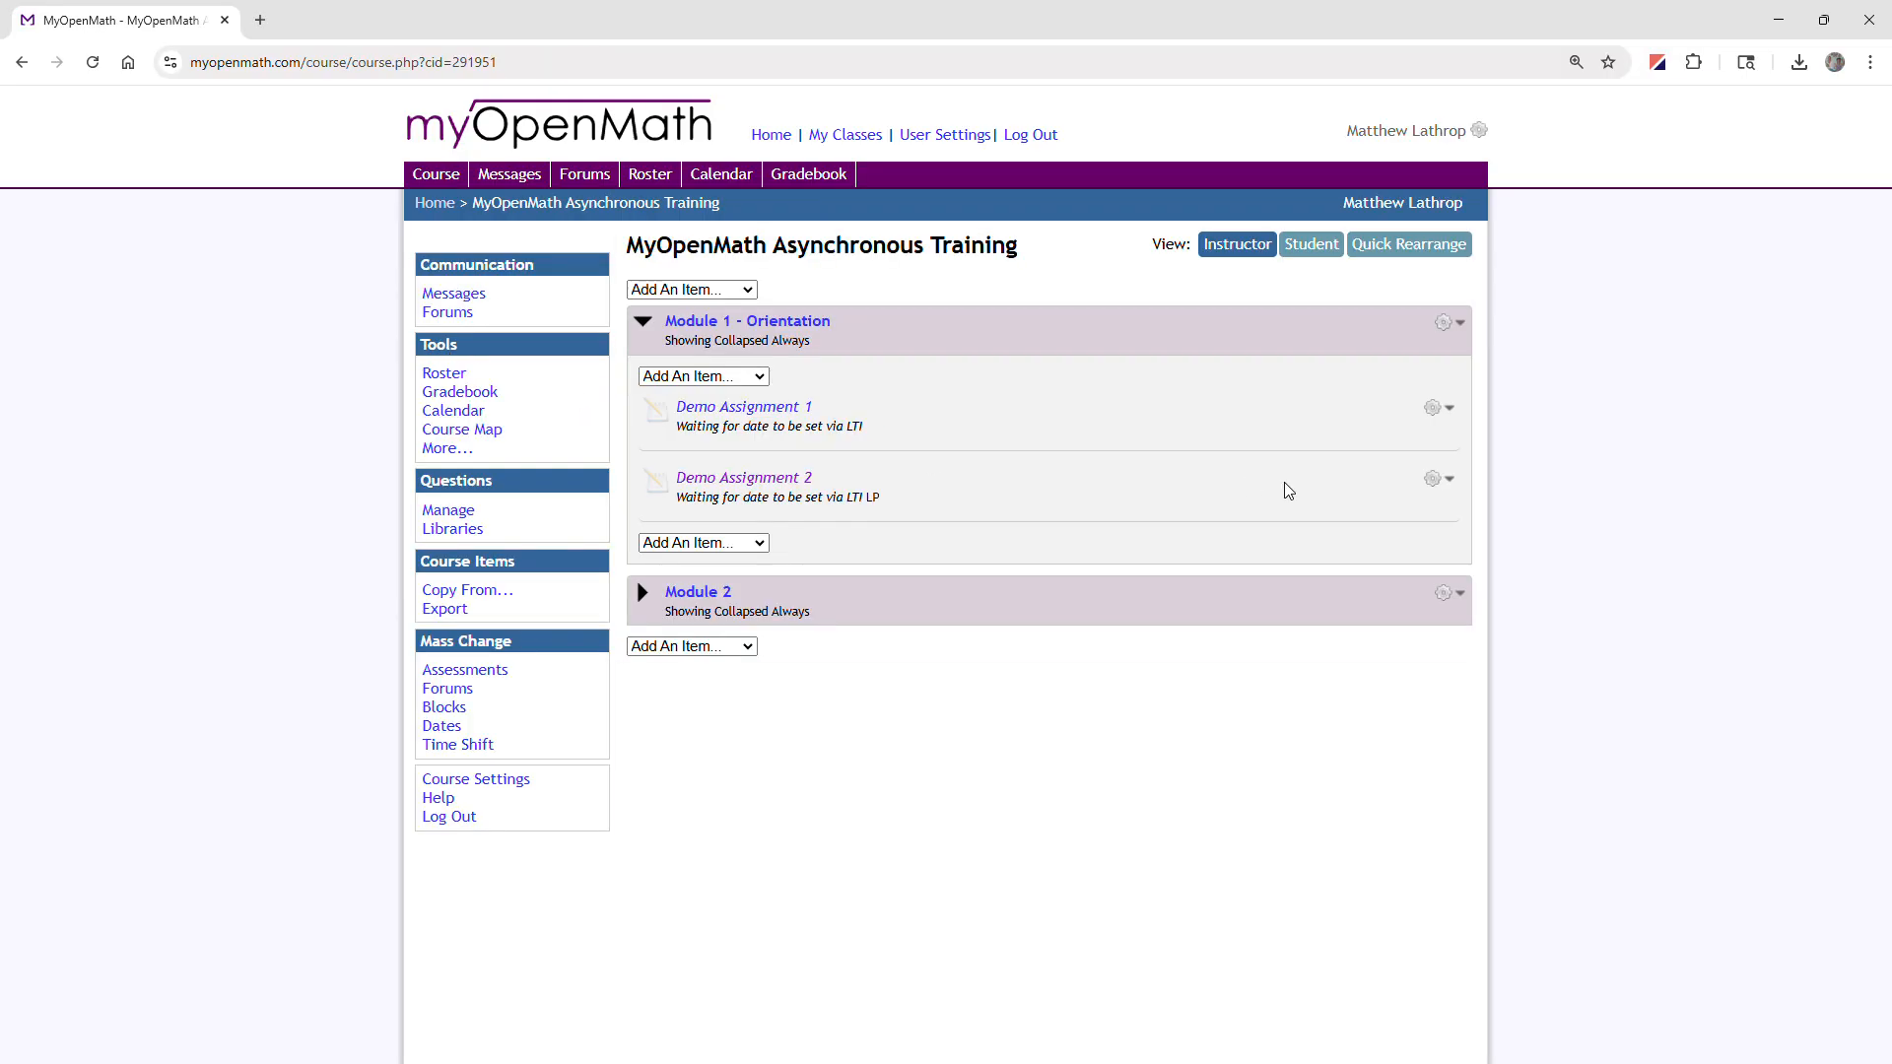
pyautogui.click(1434, 481)
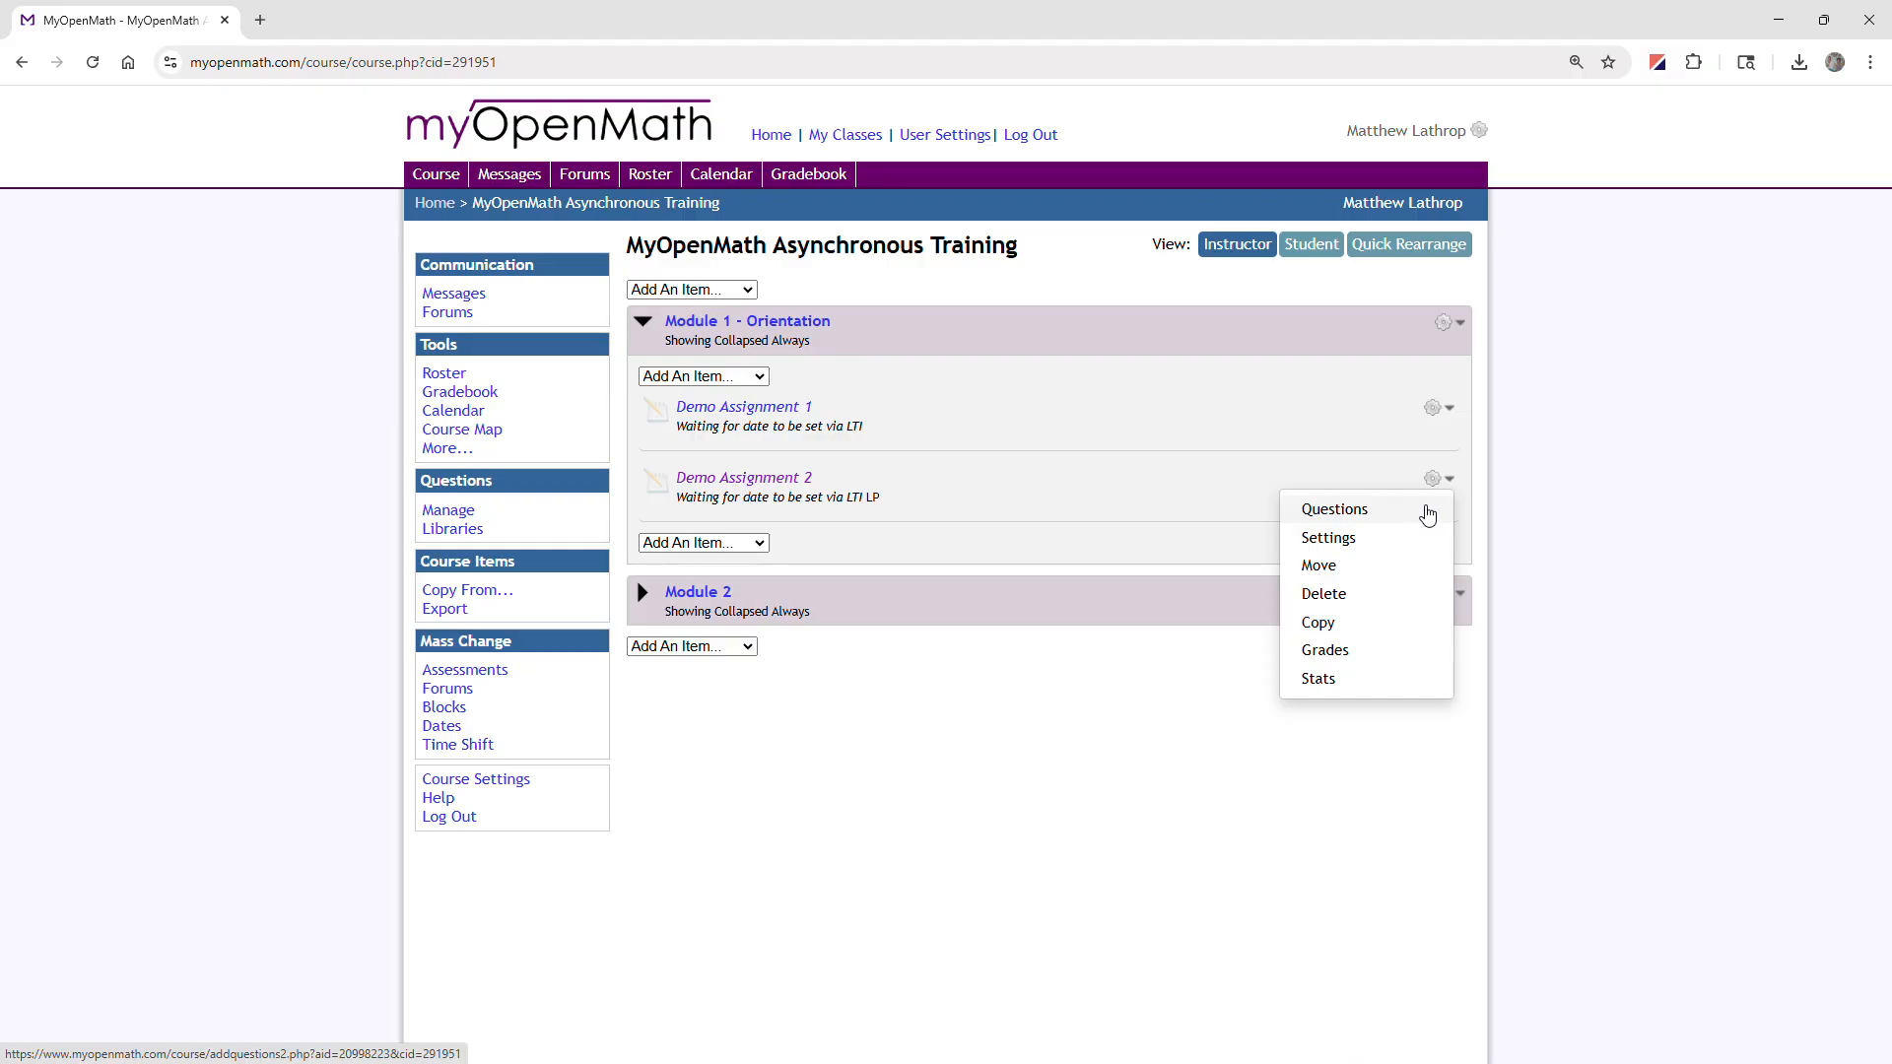
pyautogui.click(1428, 511)
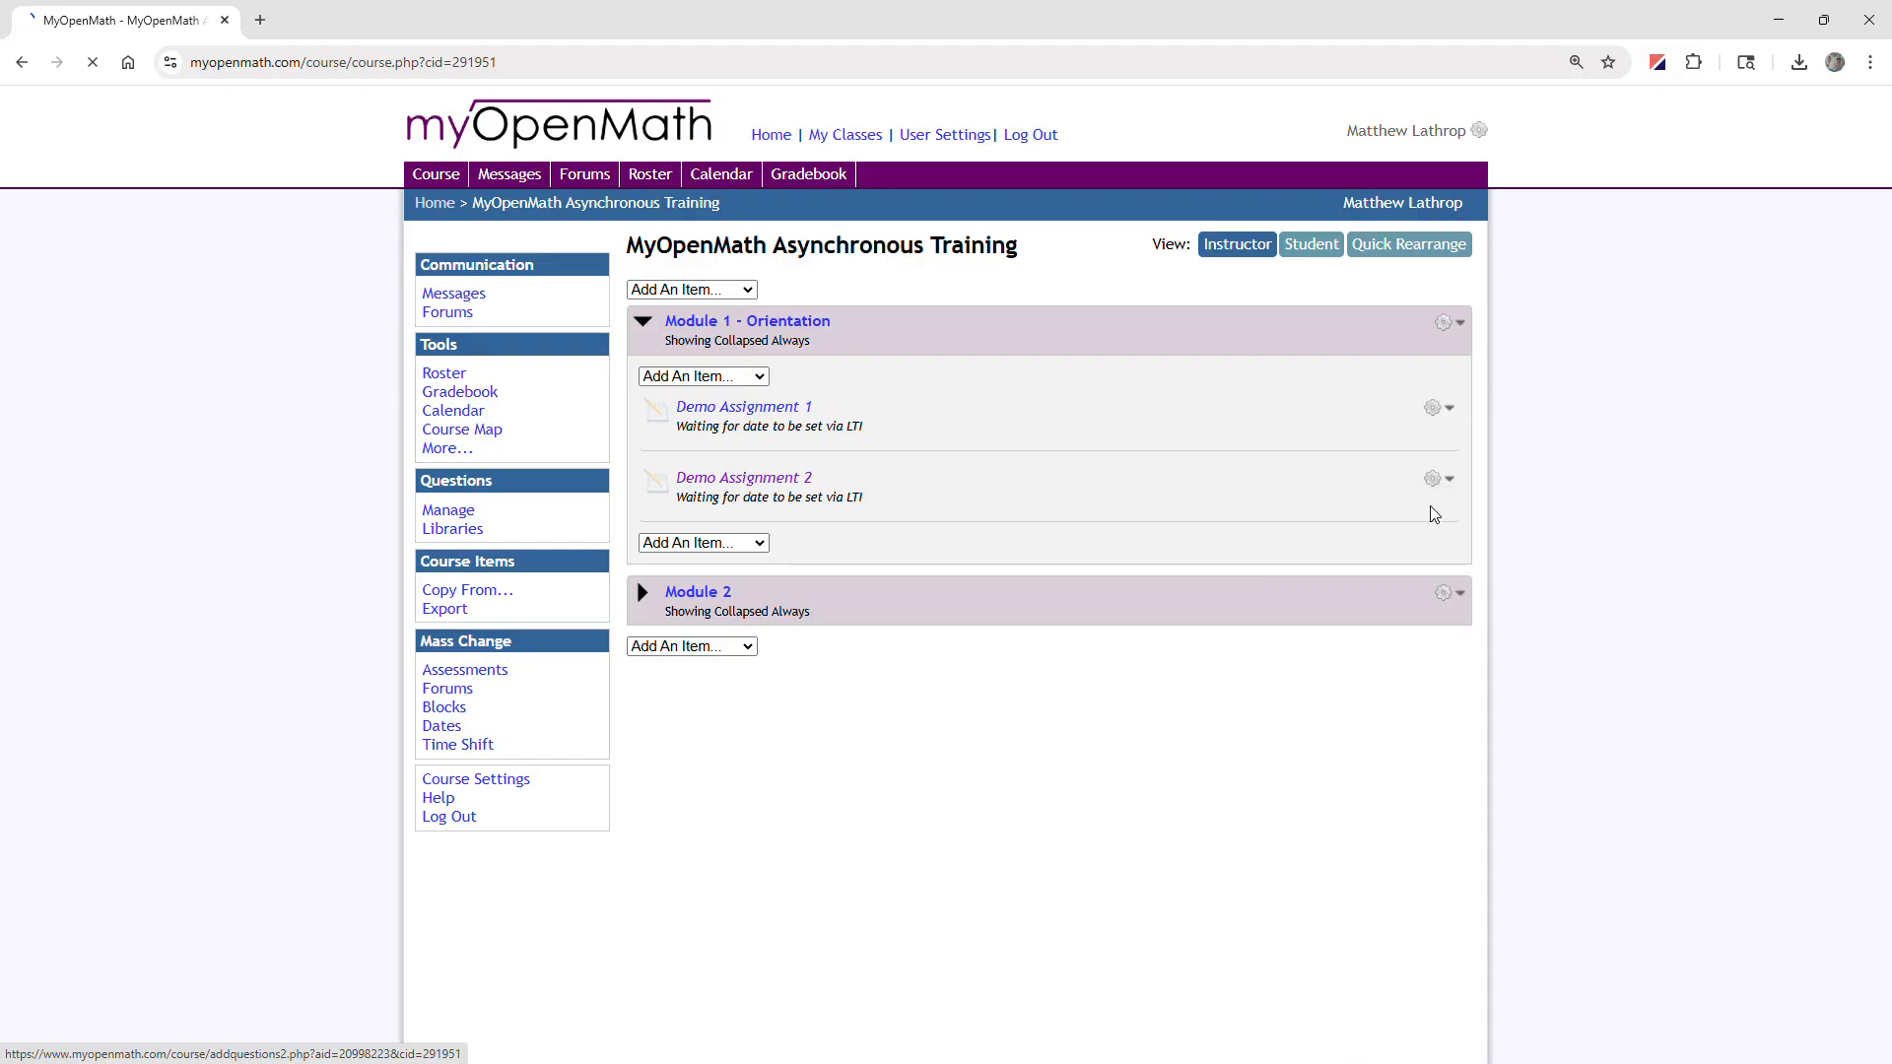